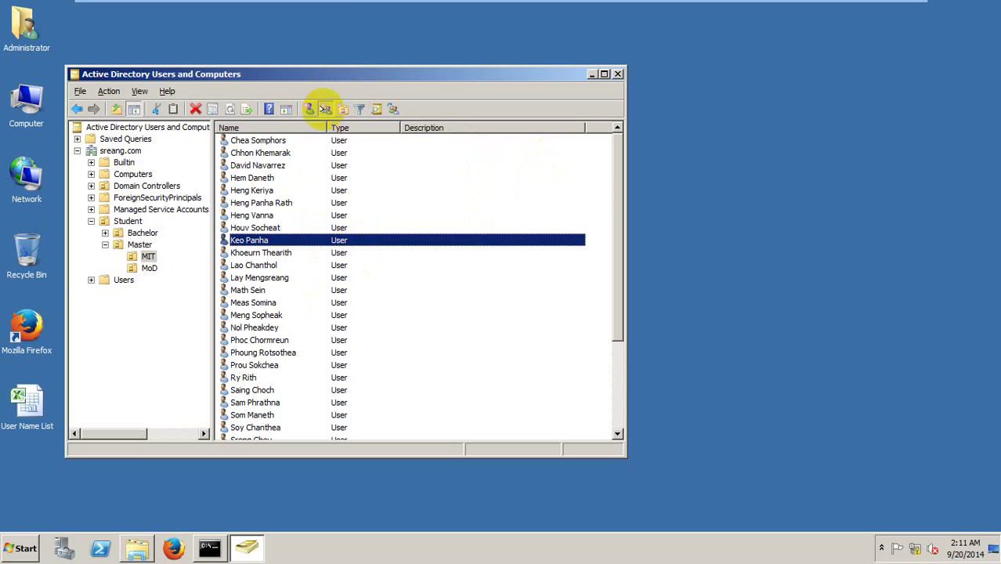
# Create a security group with global scope named Global_MIT in the MIT organizational unit.
pyautogui.click(325, 109)
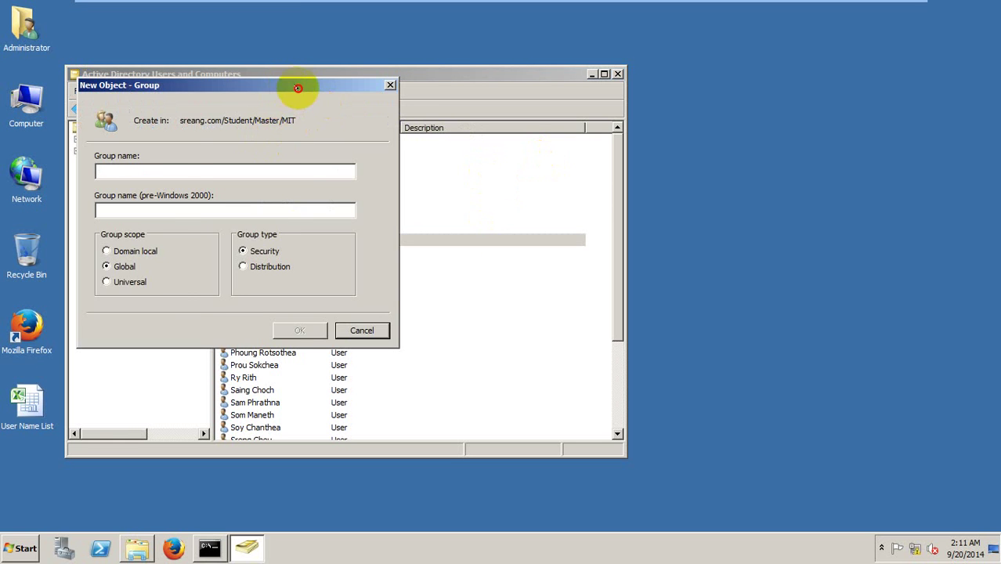
pyautogui.moveTo(288, 90); pyautogui.dragTo(470, 115)
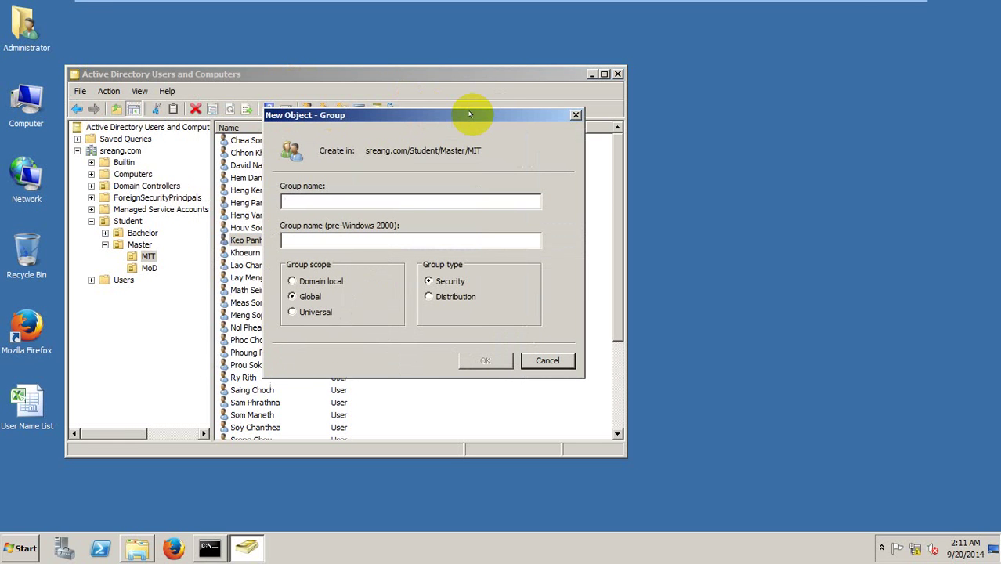
pyautogui.write('G')
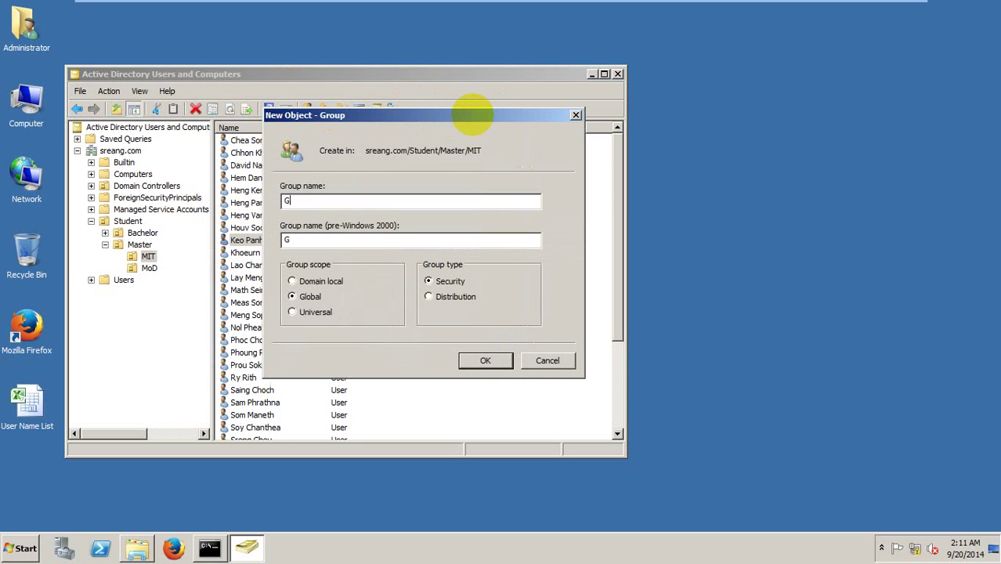
pyautogui.write('lobal_MIT')
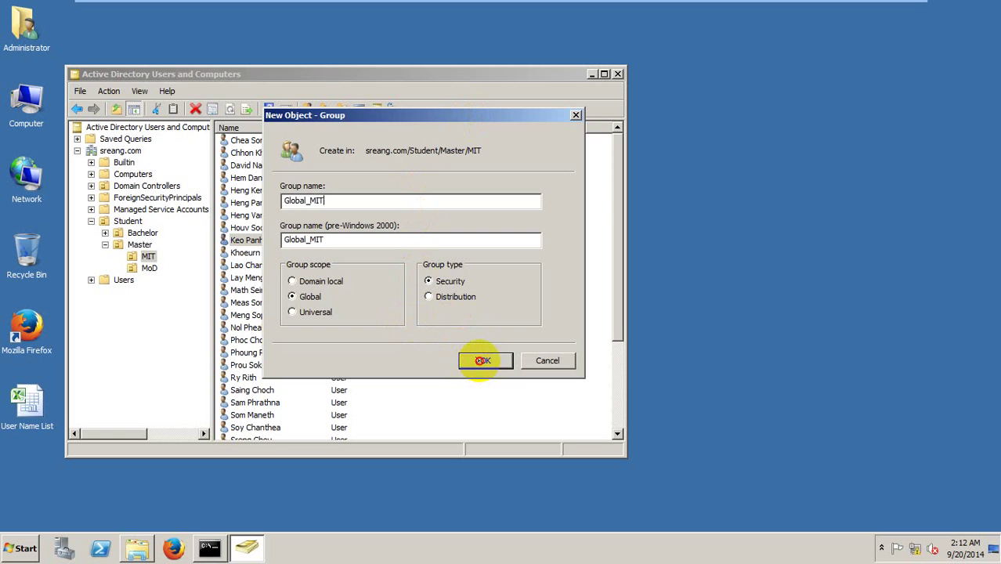
pyautogui.click(482, 360)
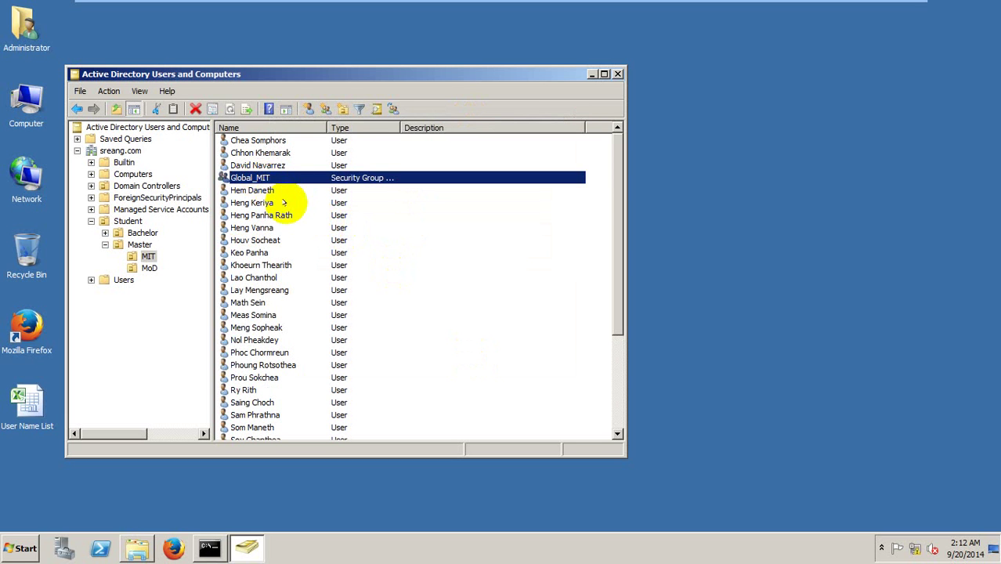
pyautogui.hotkey('ctrl', 'a')
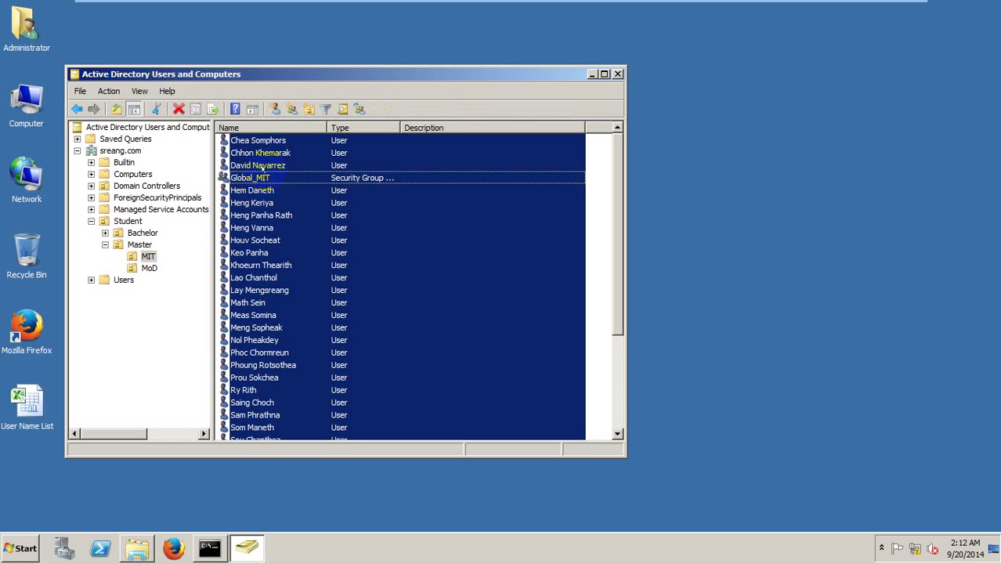
pyautogui.keyDown('ctrl'); pyautogui.click(251, 177); pyautogui.keyUp('ctrl')
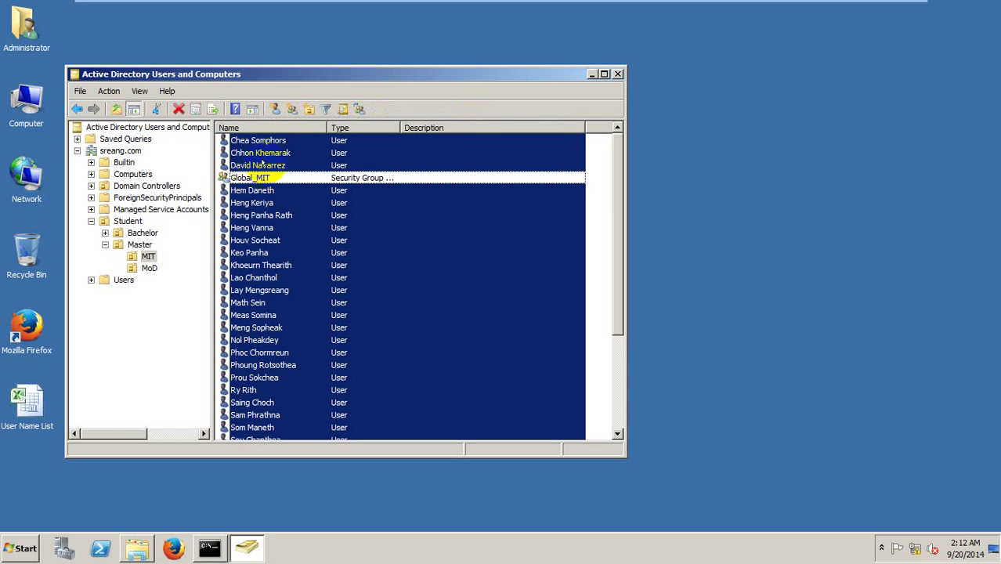
pyautogui.moveTo(262, 164); pyautogui.dragTo(261, 168)
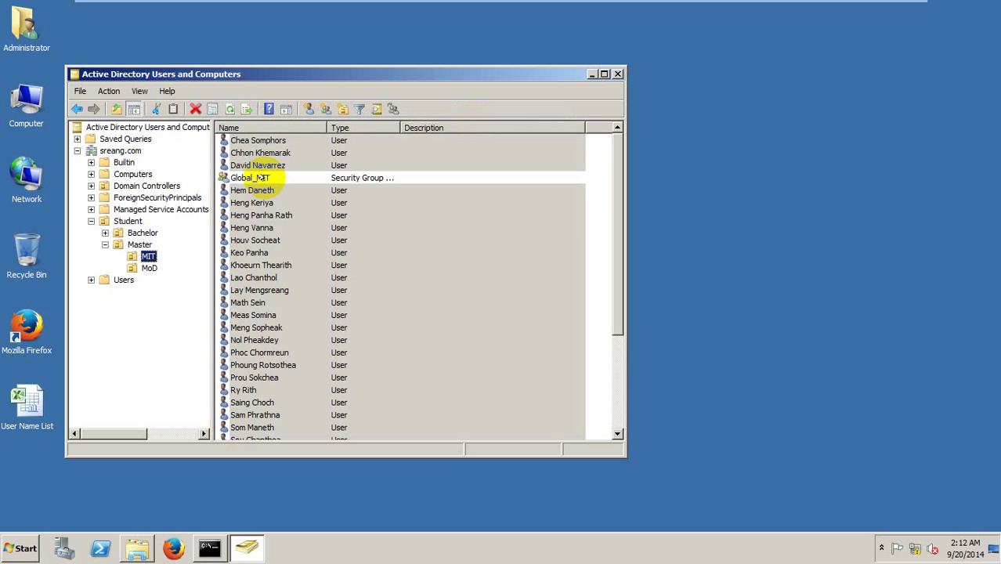
pyautogui.click(259, 166)
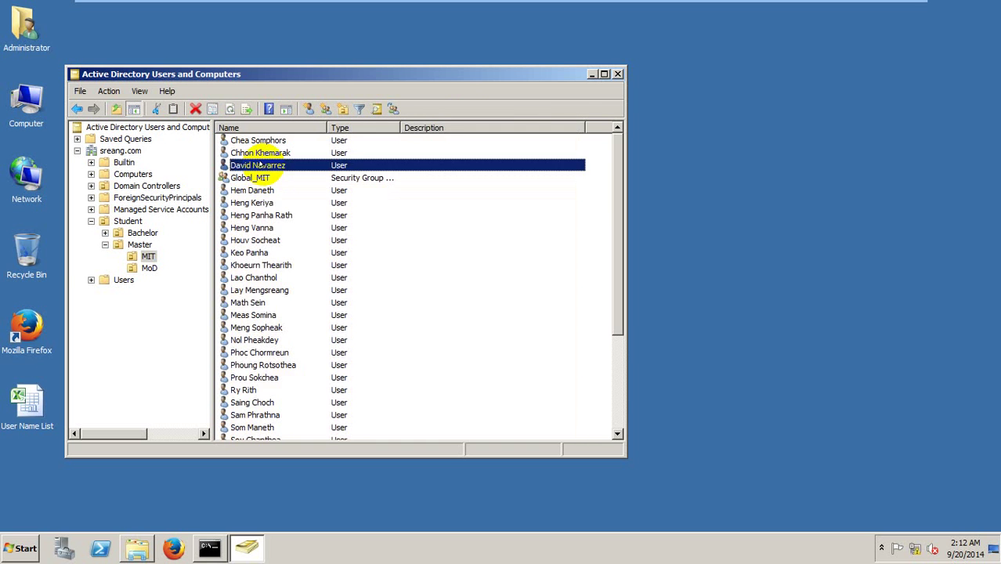
pyautogui.hotkey('ctrl', 'a')
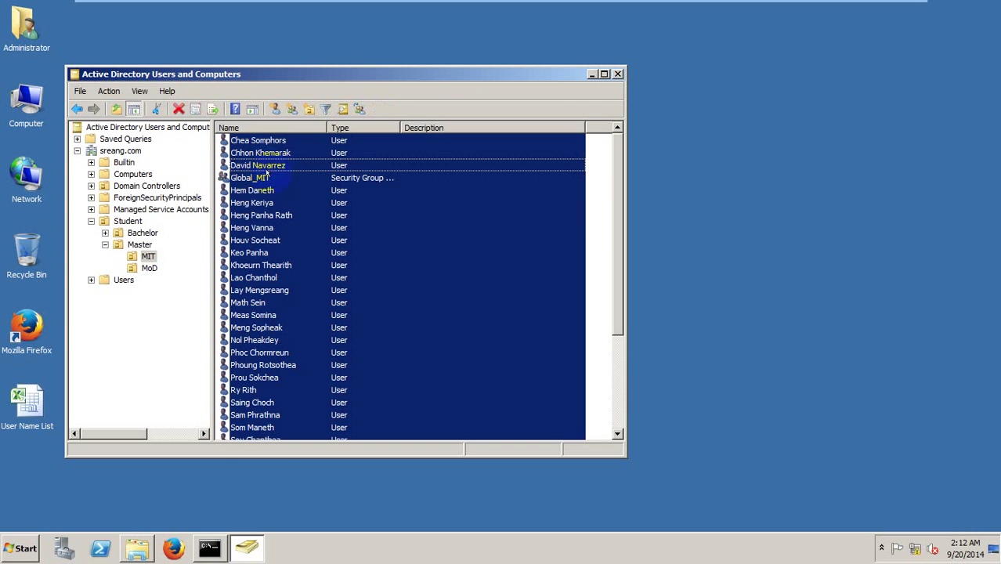
pyautogui.click(266, 174)
pyautogui.click(267, 166)
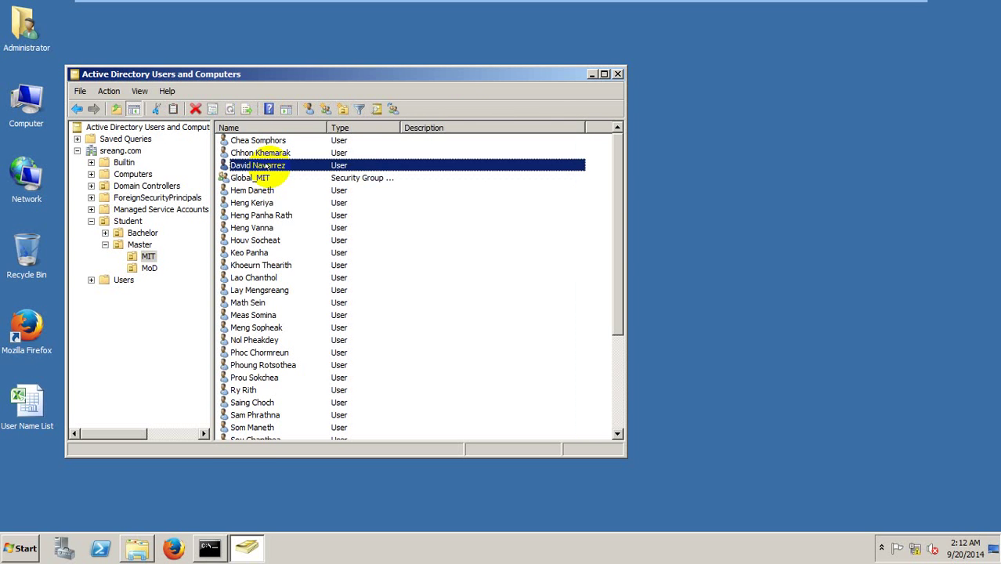
pyautogui.click(266, 175)
pyautogui.click(266, 166)
# Add all user accounts in the MIT organizational unit, excluding the group itself, to the Global_MIT group.
pyautogui.hotkey('ctrl', 'a')
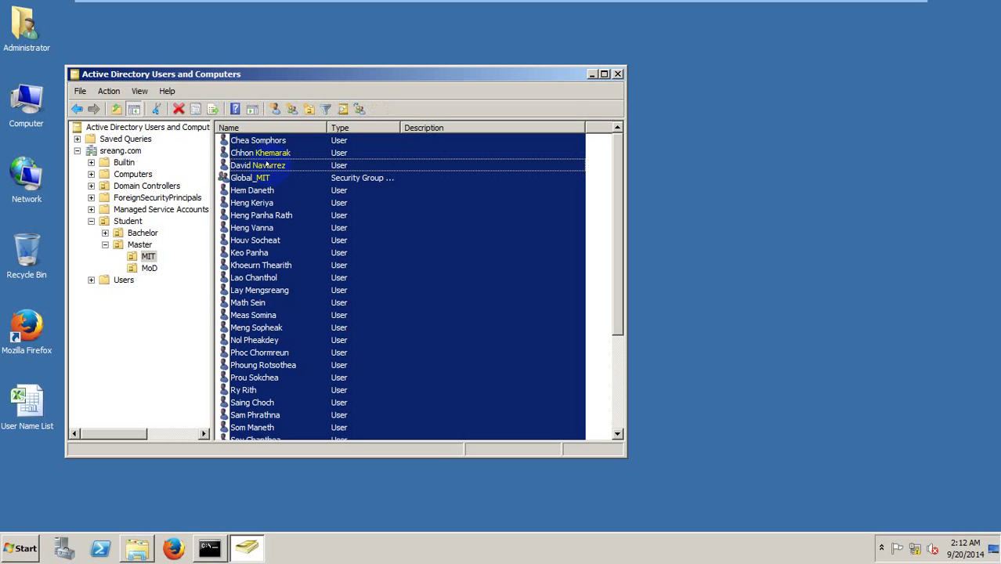
pyautogui.keyDown('ctrl'); pyautogui.click(264, 177); pyautogui.keyUp('ctrl')
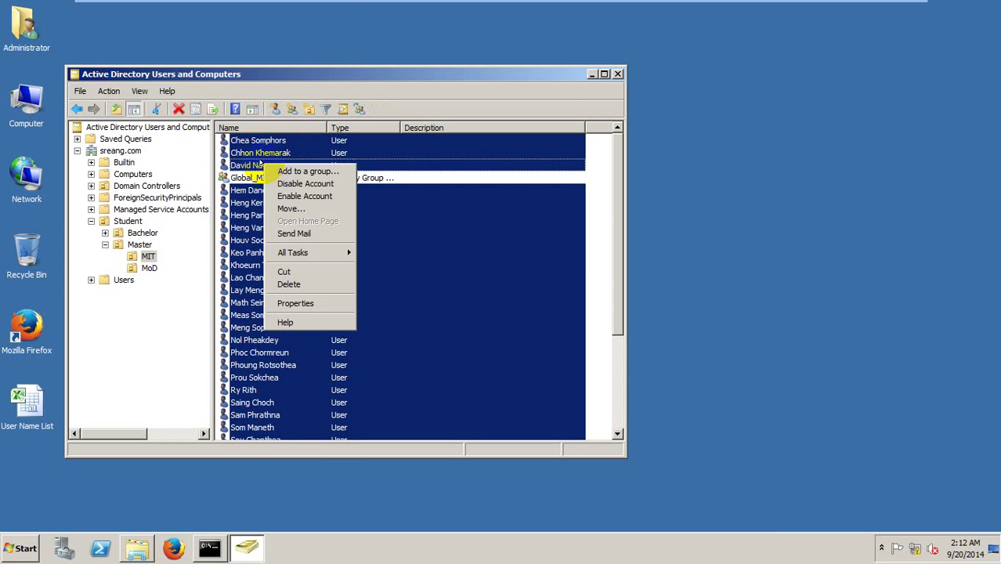
pyautogui.rightClick(263, 166)
pyautogui.click(296, 170)
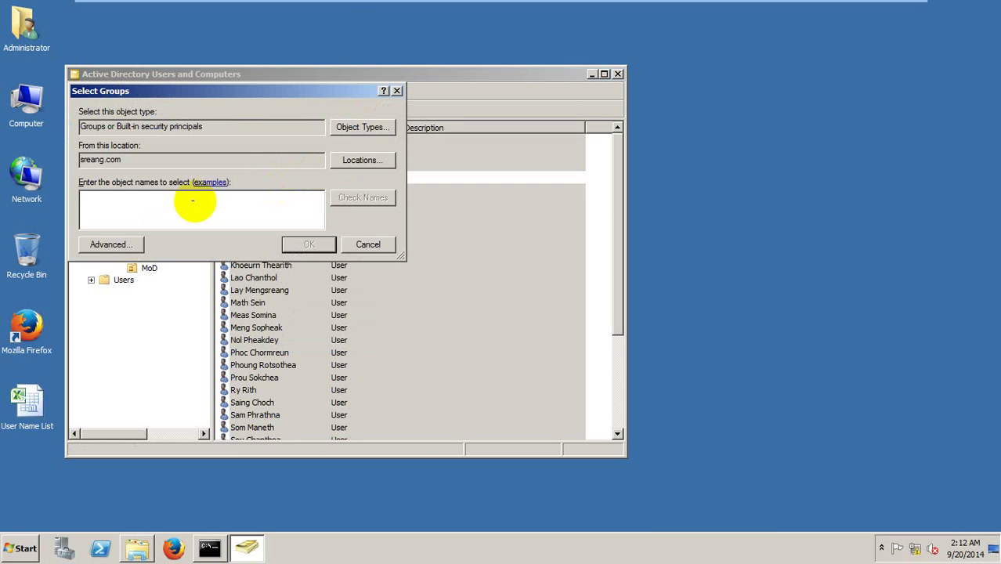
pyautogui.moveTo(265, 98); pyautogui.dragTo(650, 132)
pyautogui.click(568, 231)
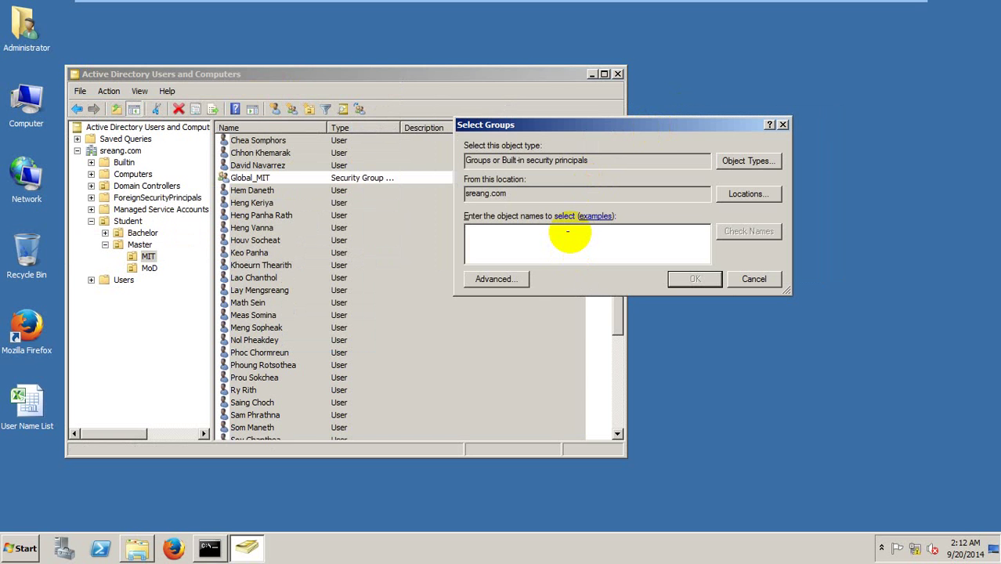
pyautogui.write('Global_')
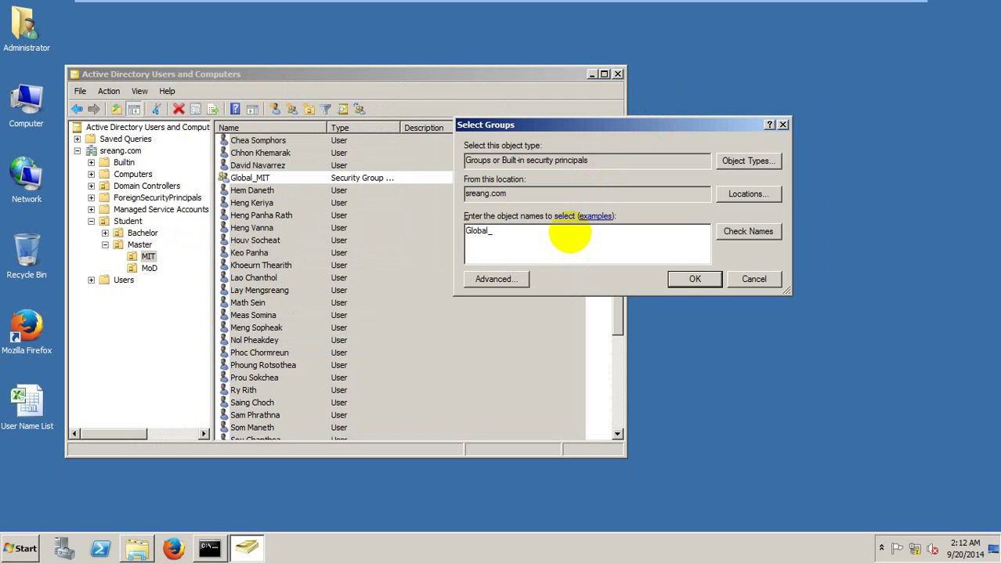
pyautogui.write('MIT')
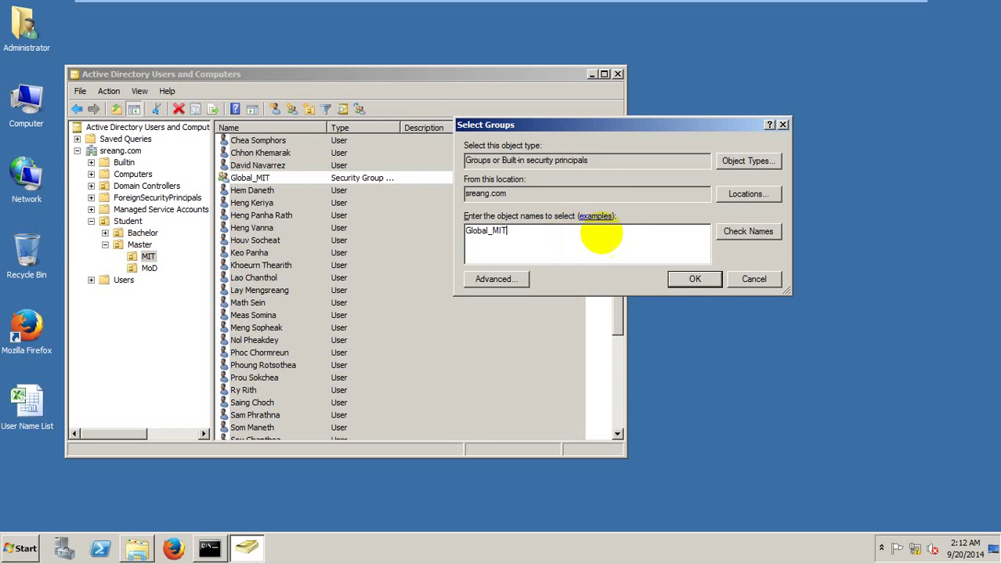
pyautogui.click(741, 233)
pyautogui.click(694, 278)
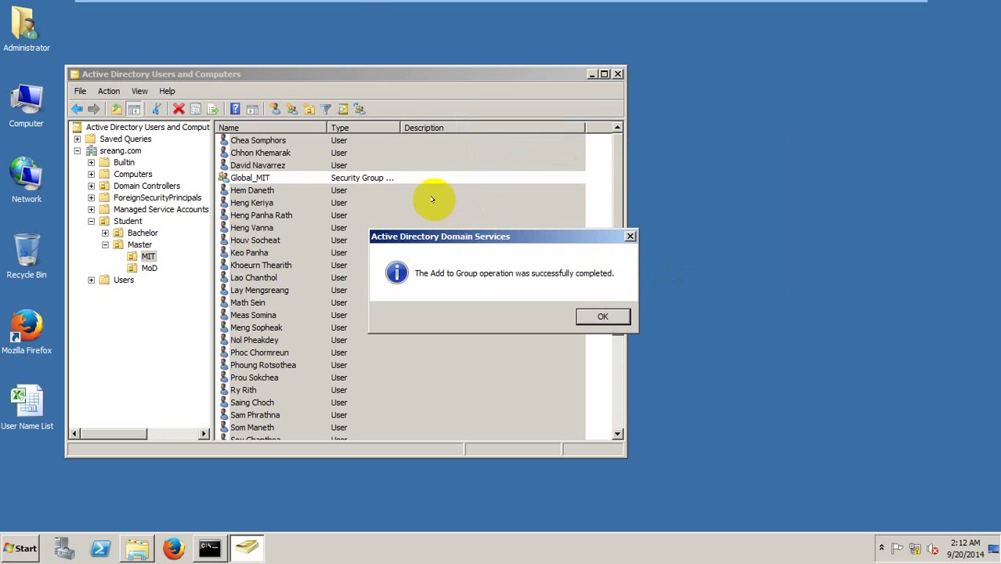
pyautogui.click(599, 314)
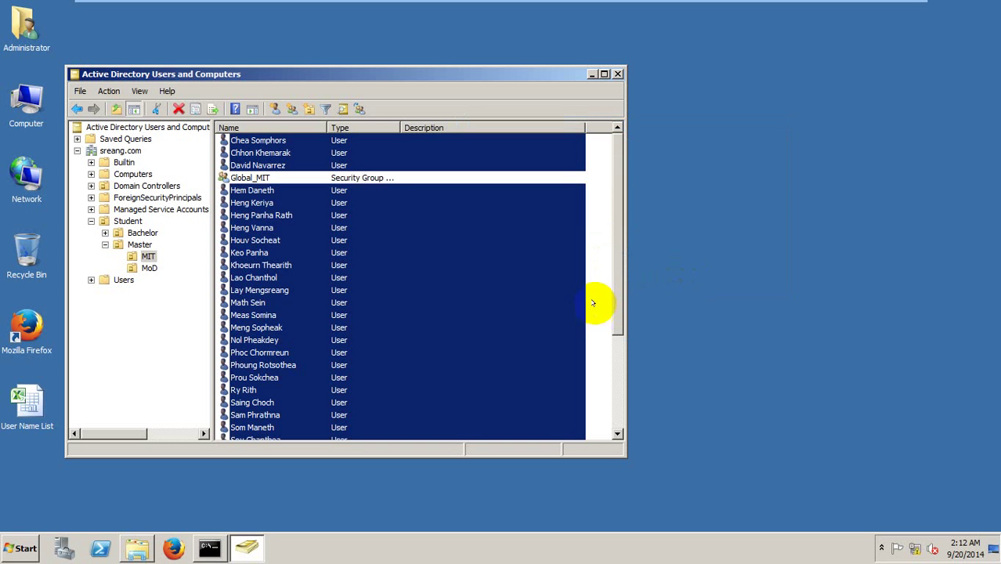
pyautogui.click(588, 172)
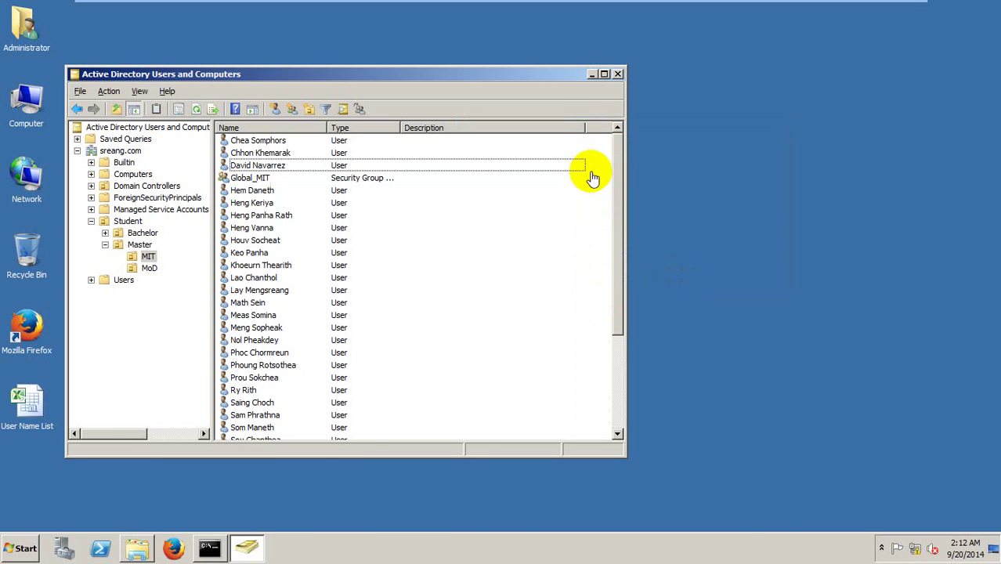
pyautogui.hotkey('ctrl', 'alt', 'Return')
pyautogui.hotkey('ctrl', 'alt', 'Return')
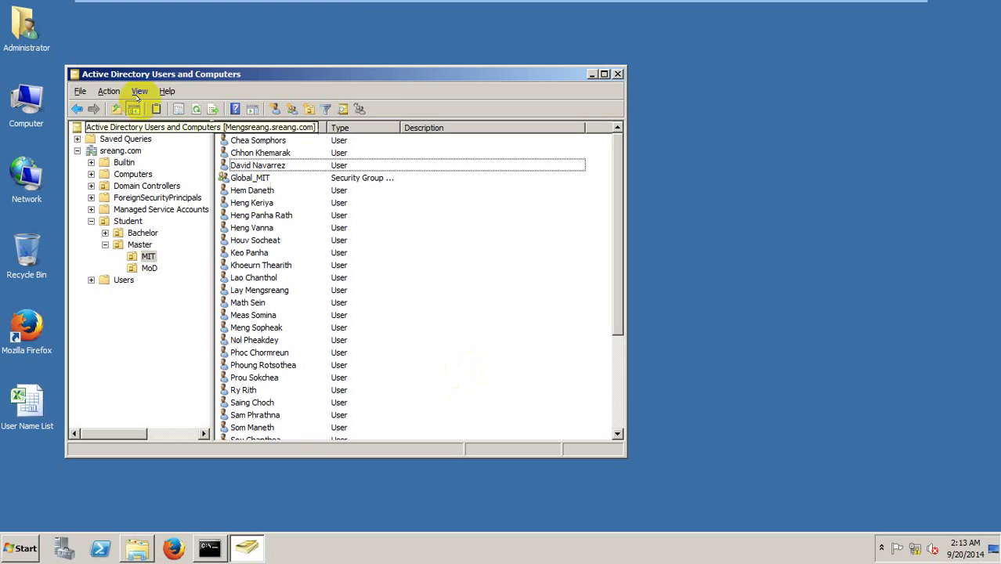
# Create a second security group with global scope in the MIT organizational unit, named LocalSecurity_MIT.
pyautogui.click(292, 108)
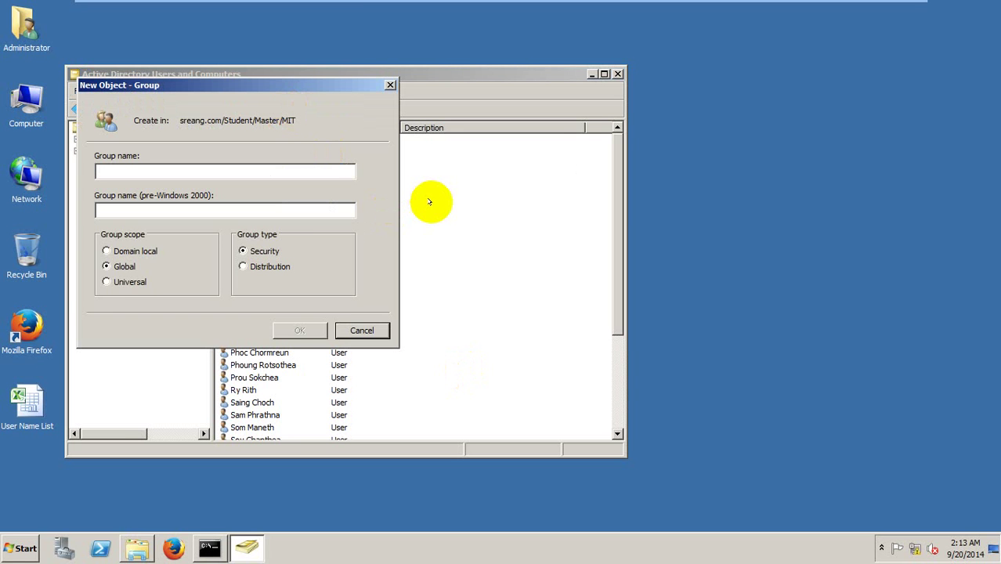
pyautogui.write('Local')
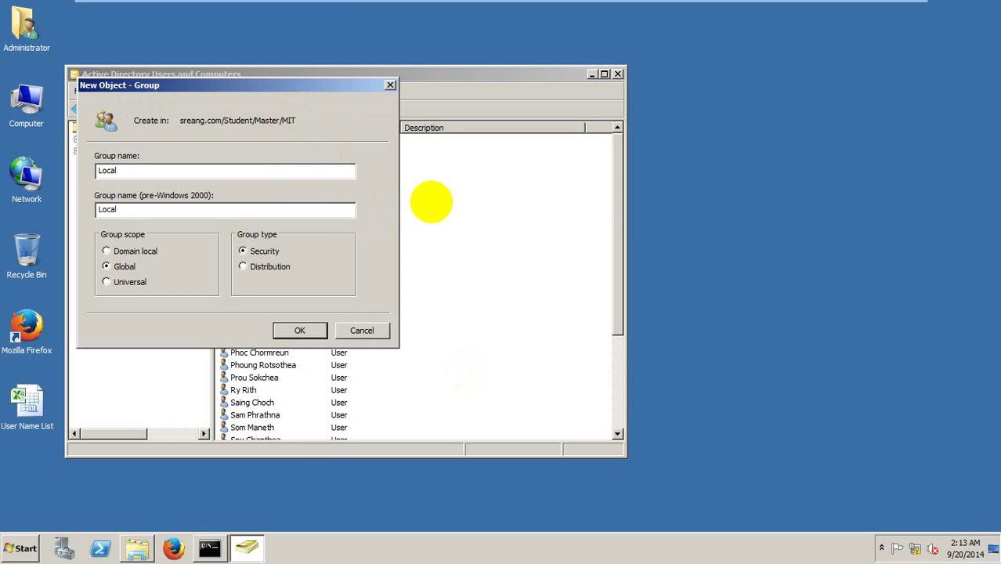
pyautogui.write('Security_MIT')
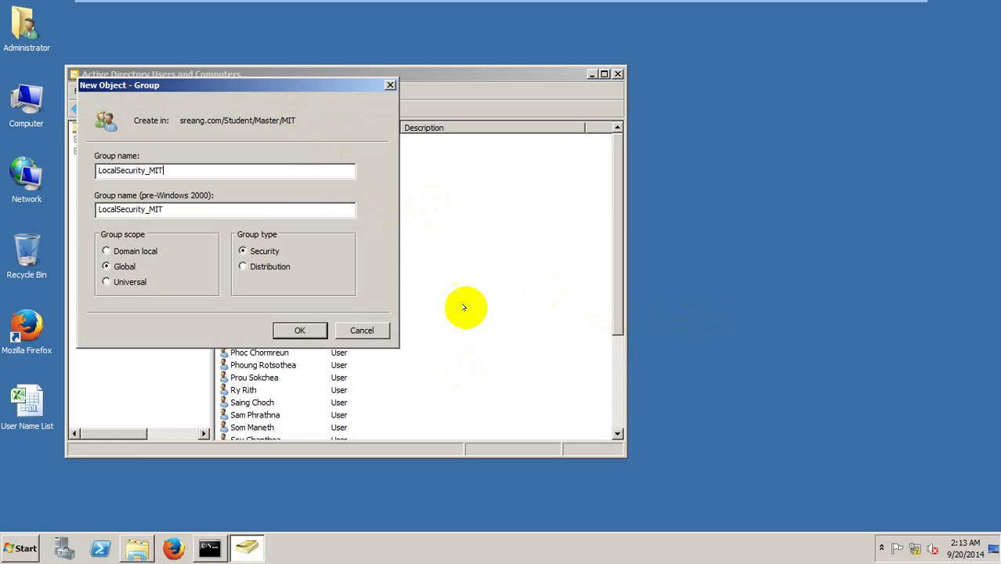
pyautogui.click(311, 329)
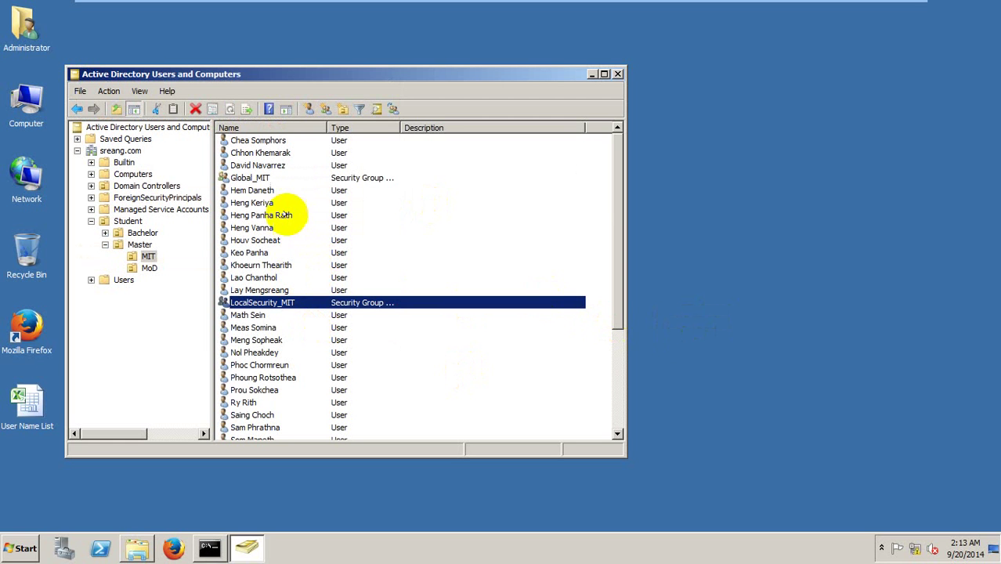
pyautogui.rightClick(271, 296)
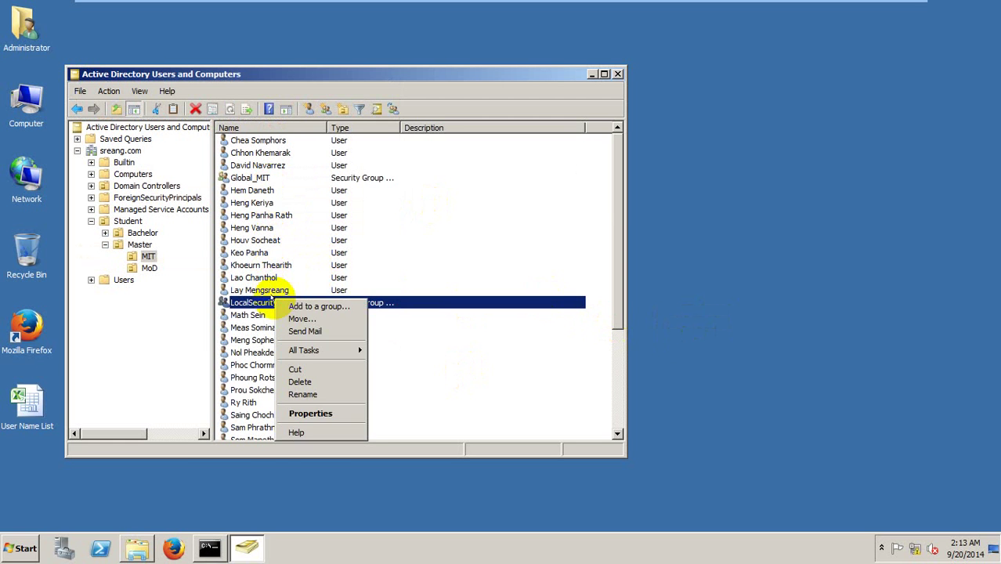
pyautogui.click(305, 306)
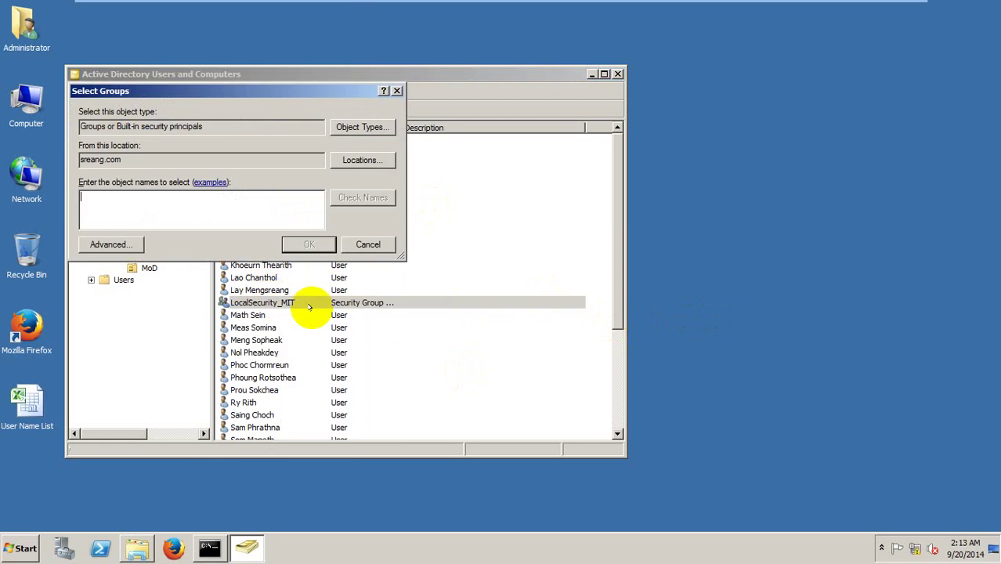
pyautogui.click(349, 244)
# Add the Global_MIT group as a member of the LocalSecurity_MIT group.
pyautogui.rightClick(265, 178)
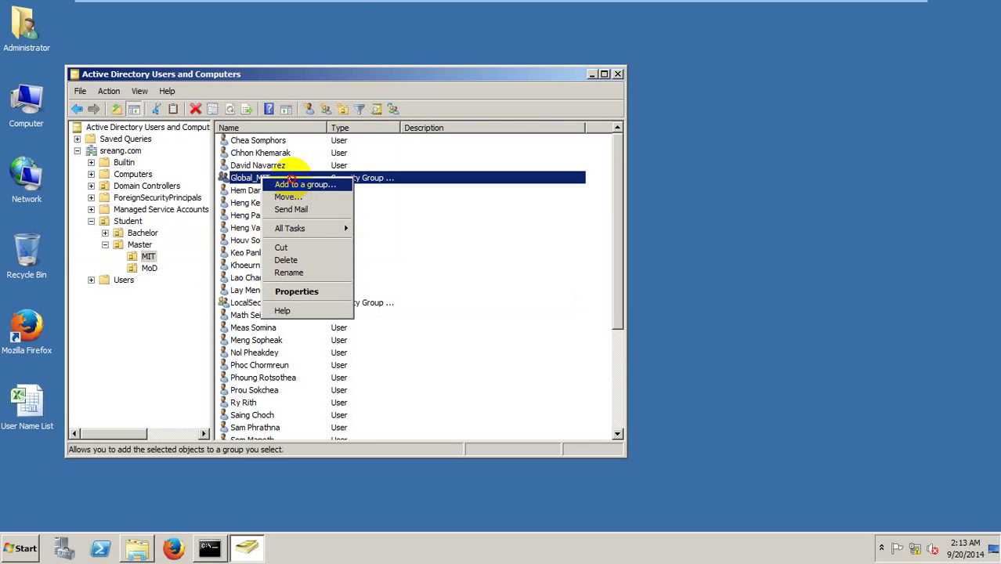
pyautogui.click(290, 183)
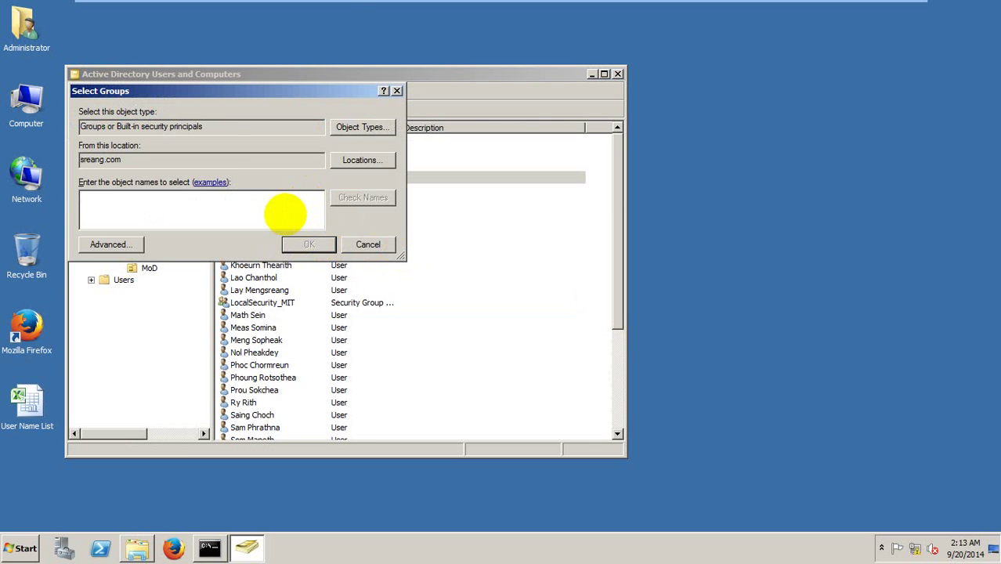
pyautogui.write('LocalSec')
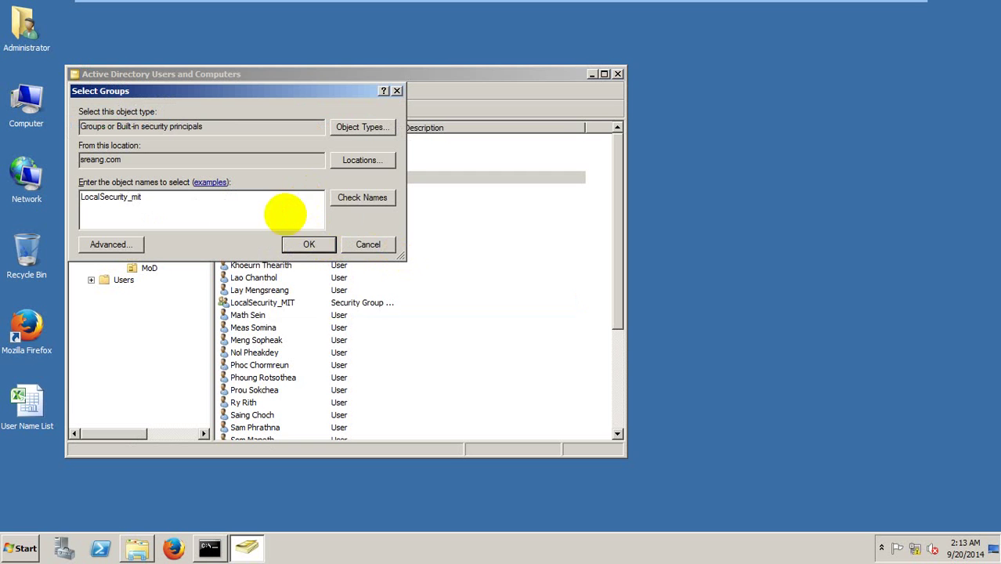
pyautogui.write('urity_mit')
pyautogui.click(348, 200)
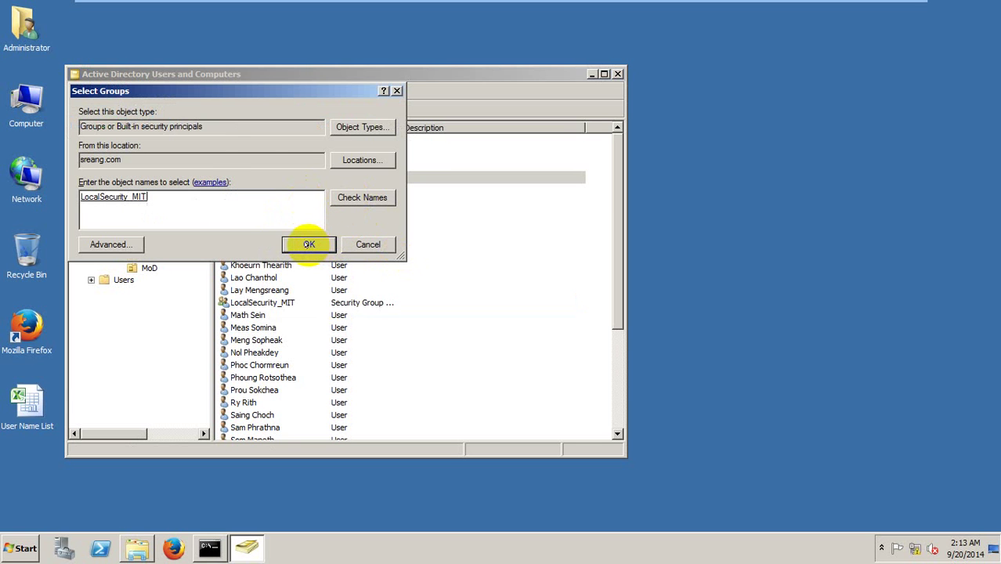
pyautogui.click(308, 244)
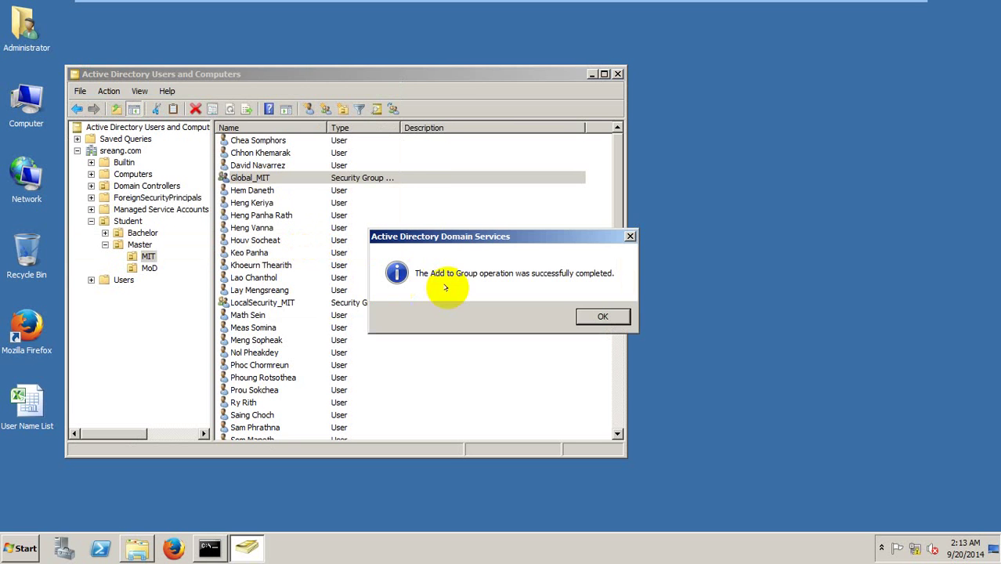
pyautogui.click(603, 314)
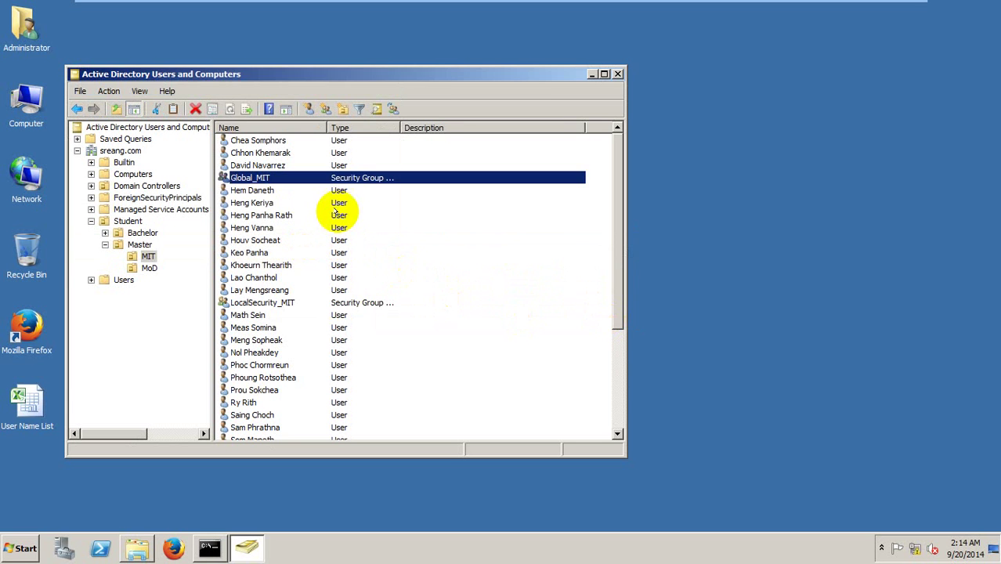
# Create a security group with global scope named GlobalSecurity_MoD in the MoD organizational unit.
pyautogui.click(149, 267)
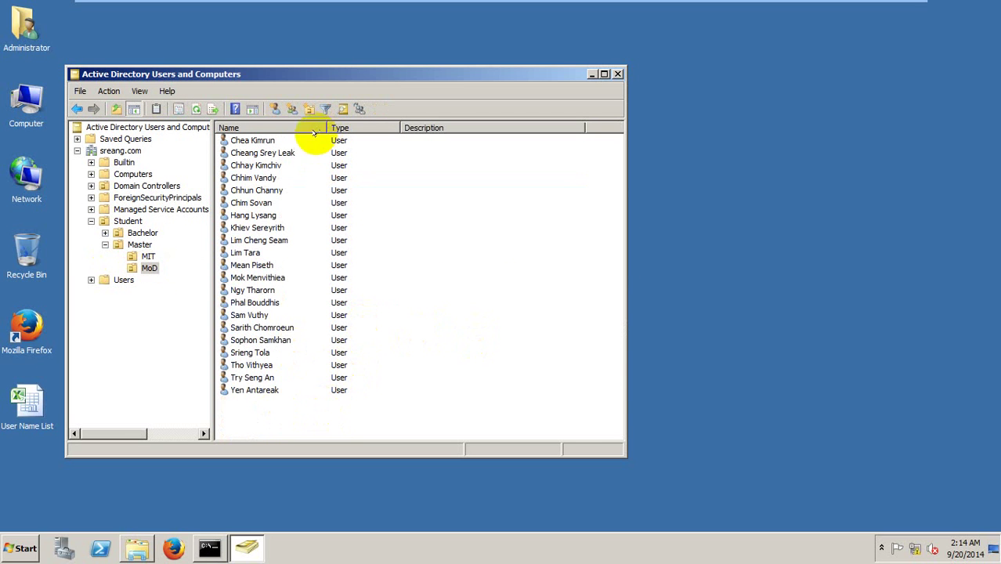
pyautogui.click(292, 108)
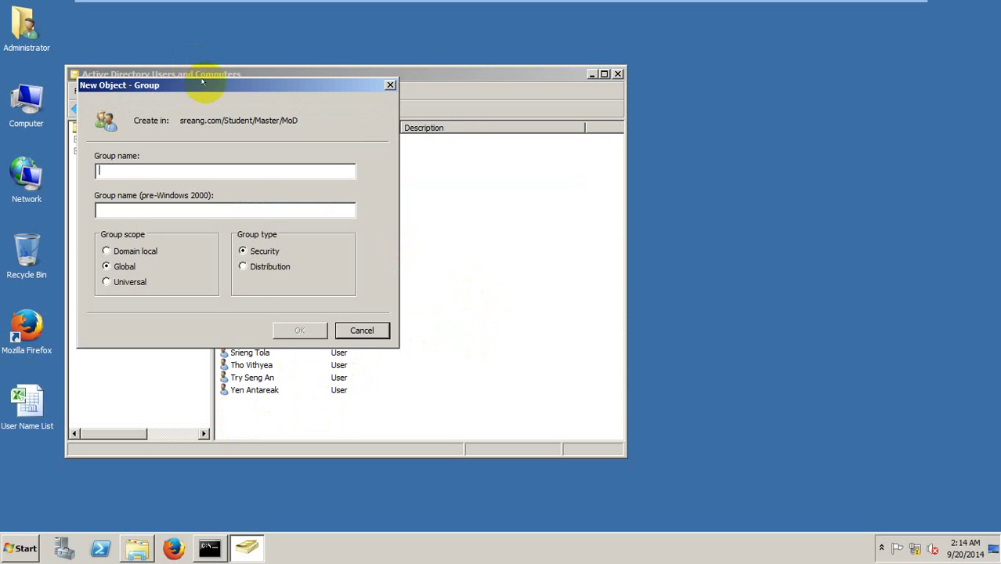
pyautogui.moveTo(202, 81); pyautogui.dragTo(505, 157)
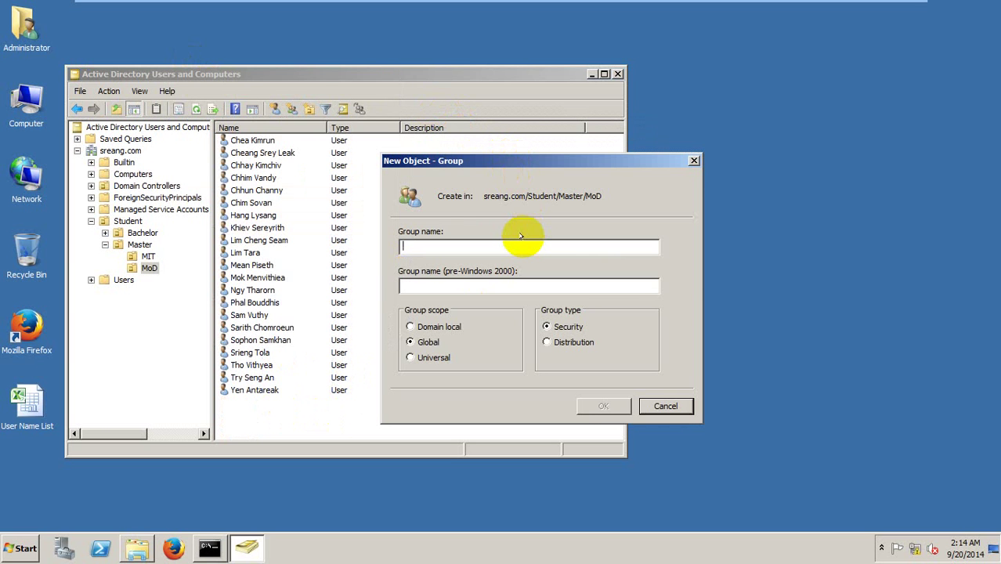
pyautogui.write('Global')
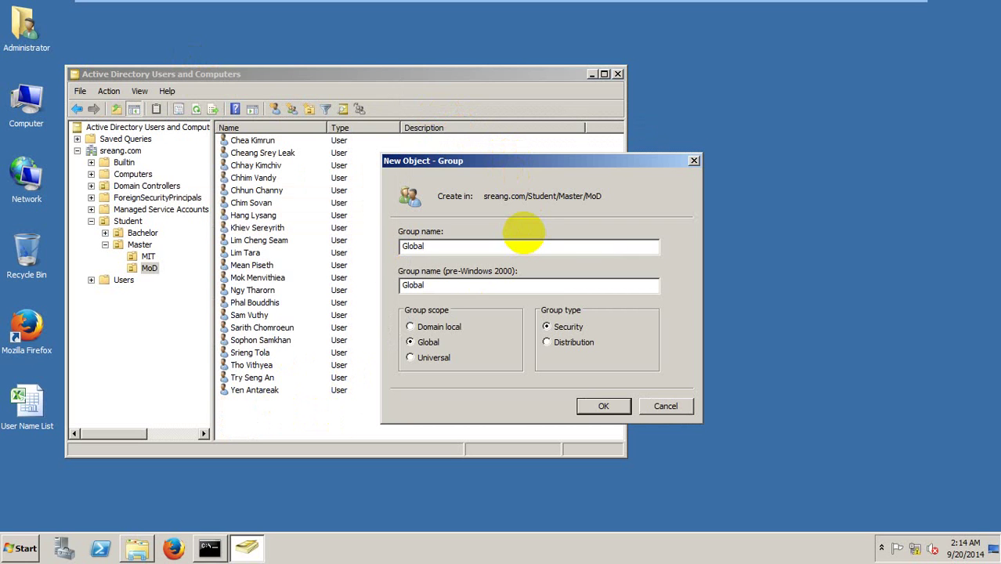
pyautogui.write('Security_MoD')
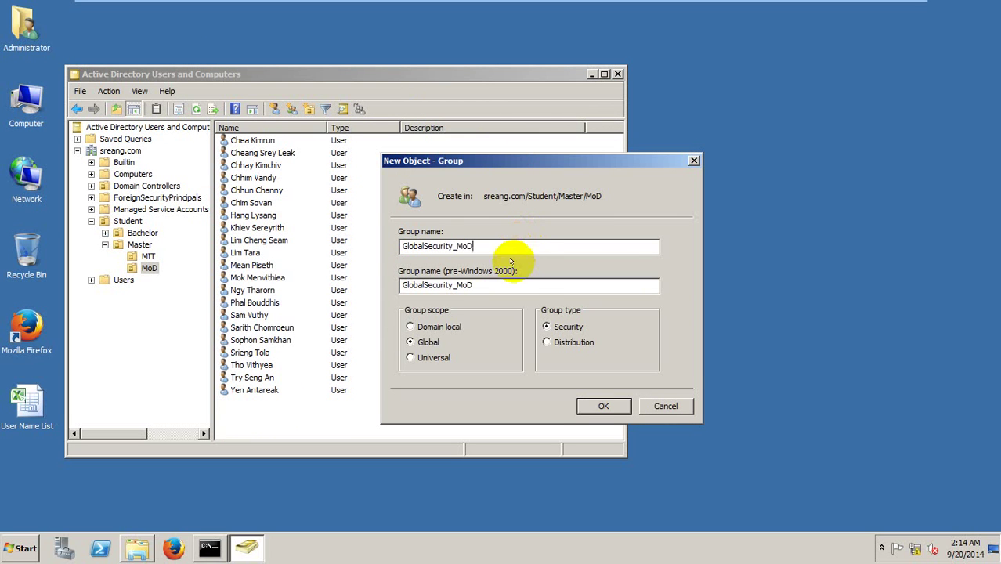
pyautogui.click(604, 405)
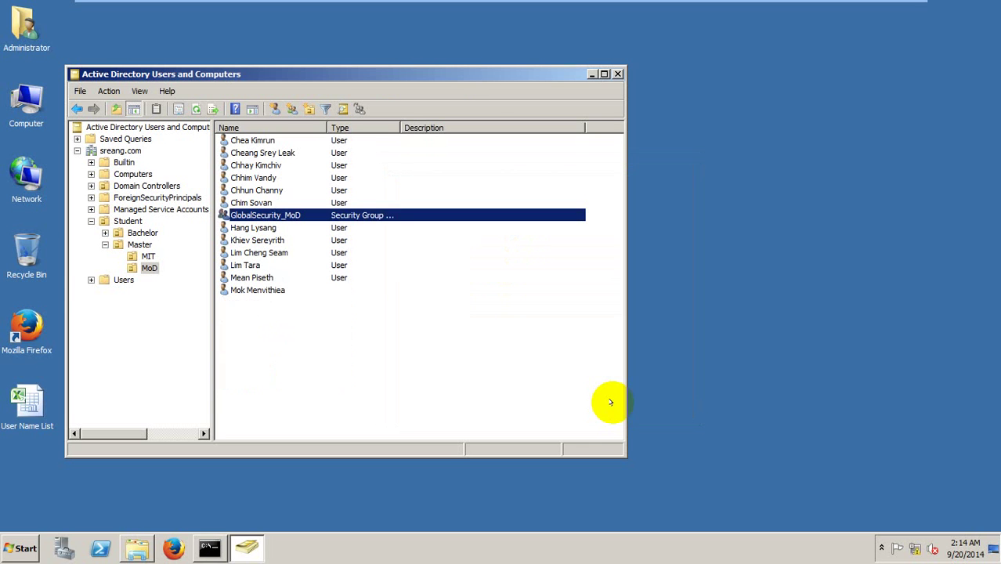
# Add all user accounts in the MoD organizational unit, excluding the group itself, to the GlobalSecurity_MoD group.
pyautogui.hotkey('ctrl', 'a')
pyautogui.keyDown('ctrl'); pyautogui.click(274, 215); pyautogui.keyUp('ctrl')
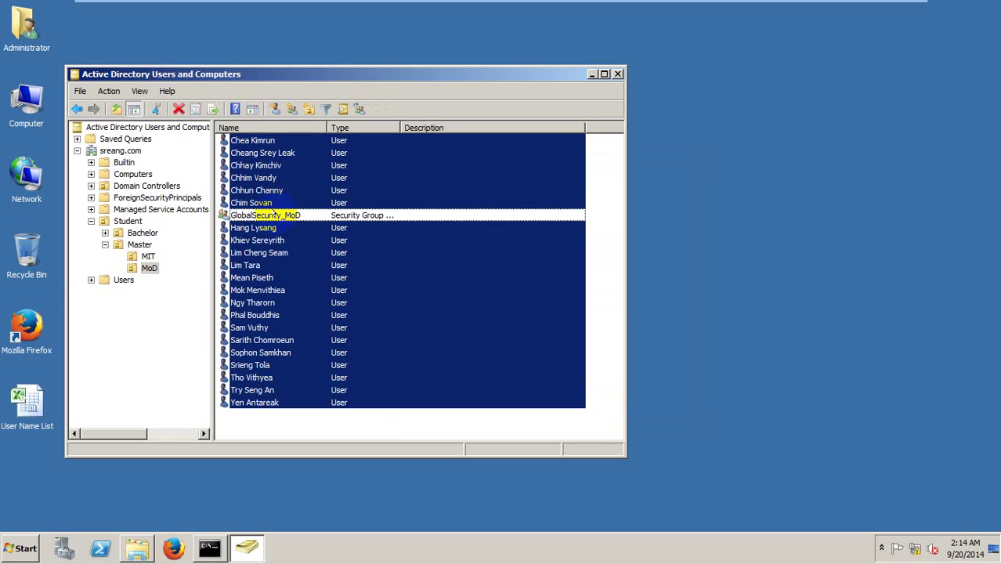
pyautogui.rightClick(248, 200)
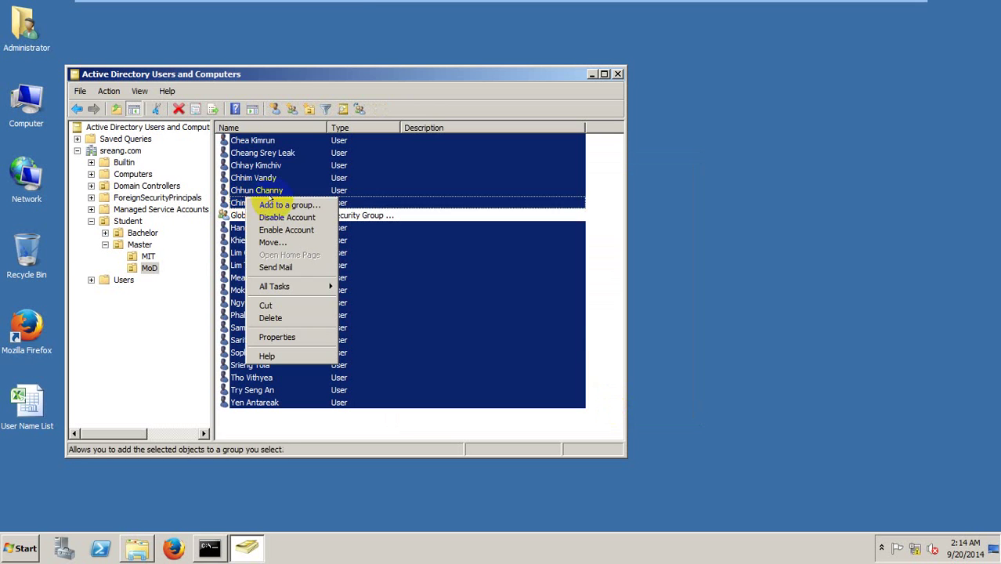
pyautogui.click(270, 204)
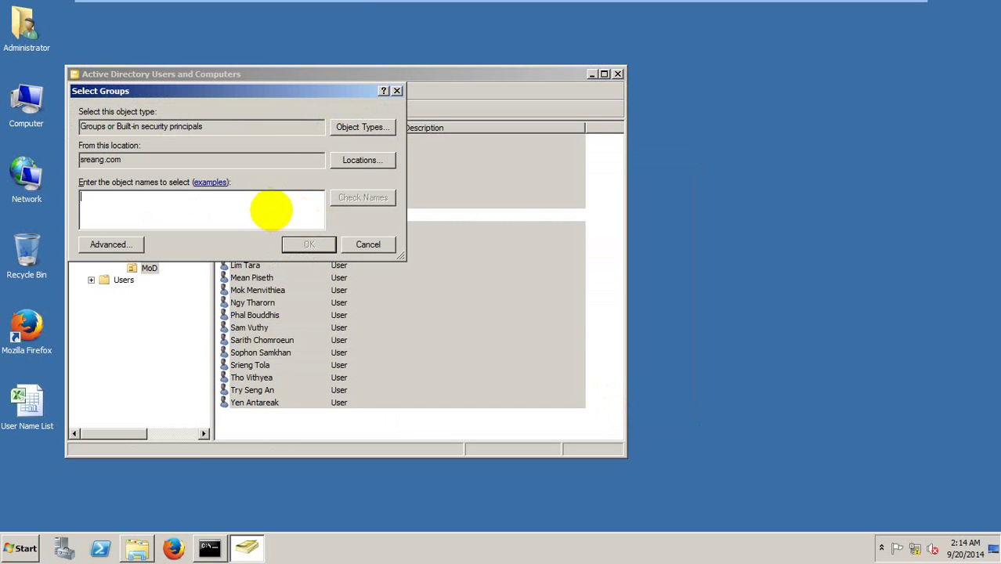
pyautogui.write('global')
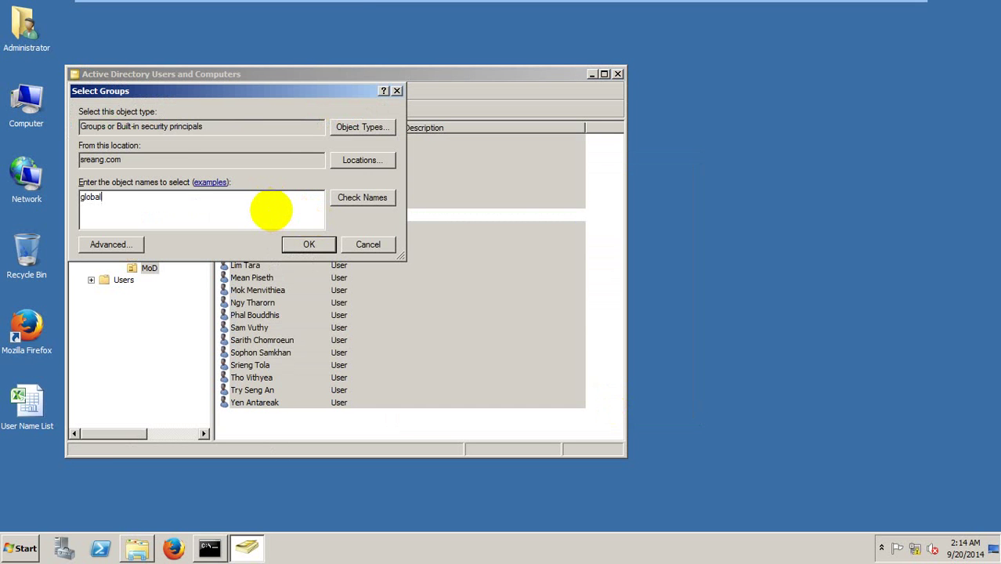
pyautogui.click(361, 197)
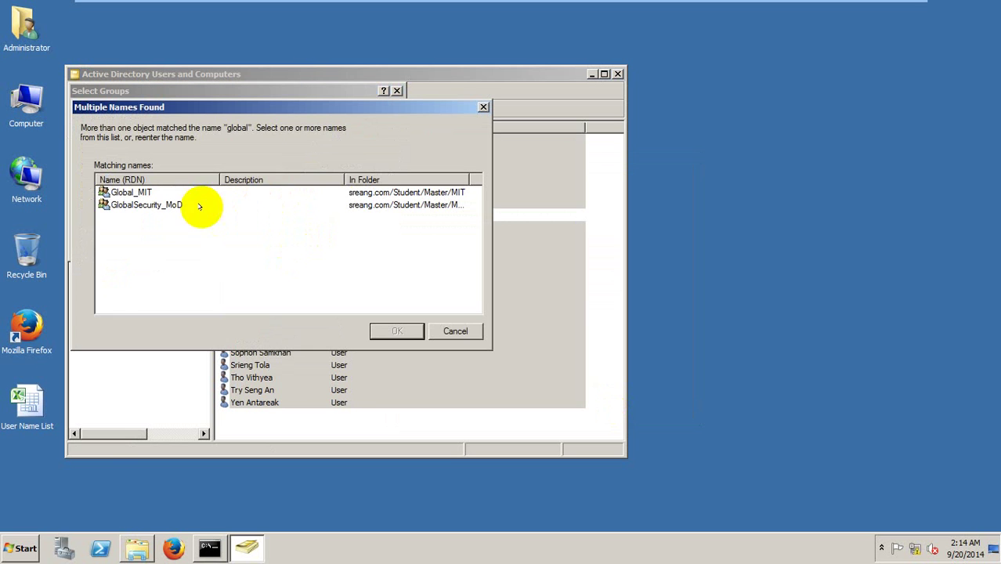
pyautogui.doubleClick(139, 205)
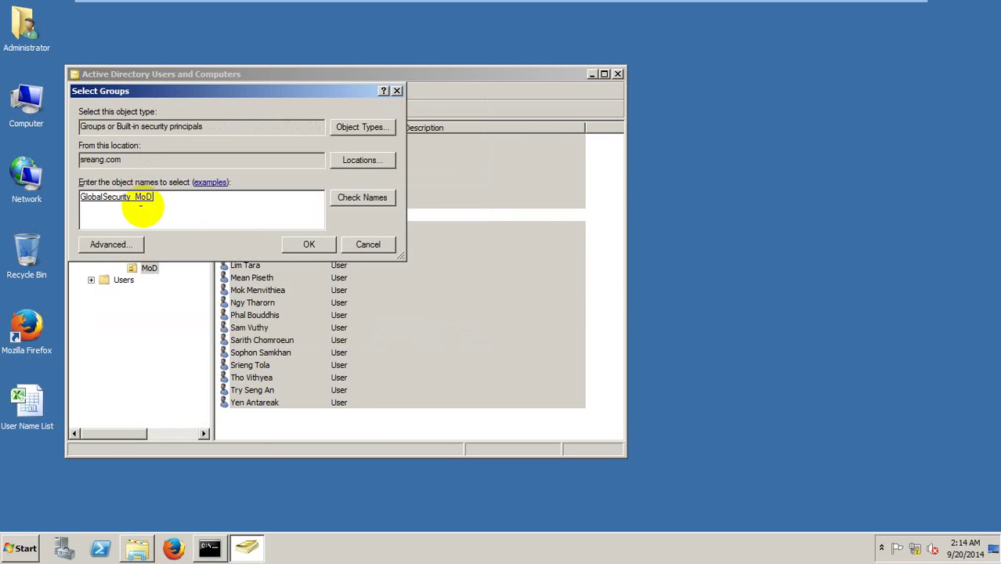
pyautogui.click(298, 242)
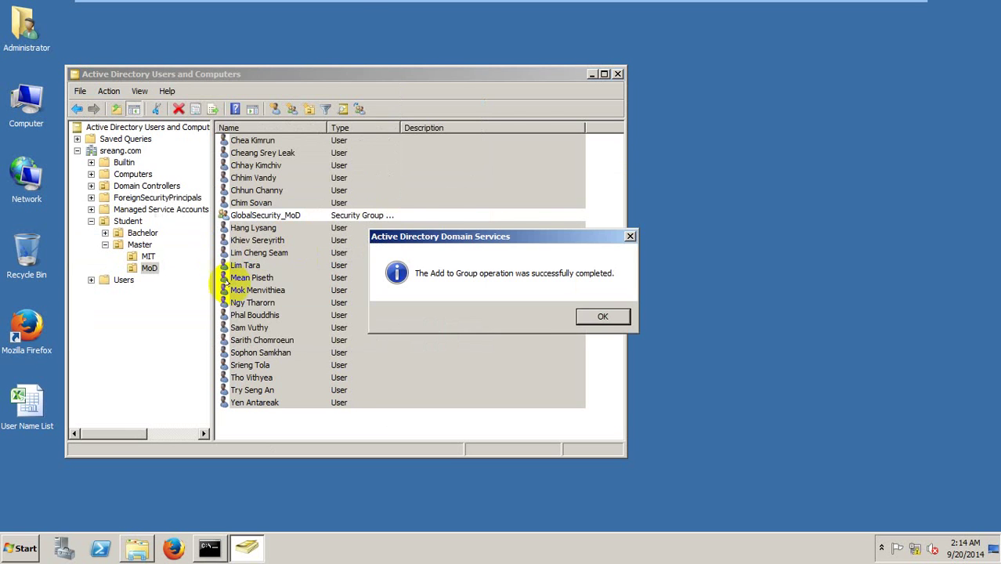
pyautogui.click(600, 316)
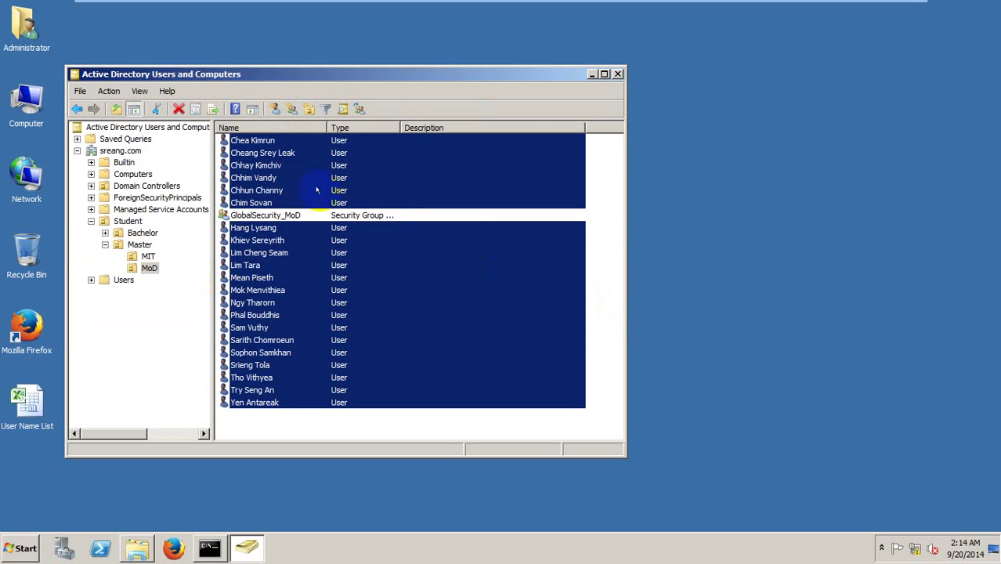
# Create a second security group with global scope in the MoD organizational unit, named LocalSecurity_MoD.
pyautogui.click(600, 212)
pyautogui.click(291, 109)
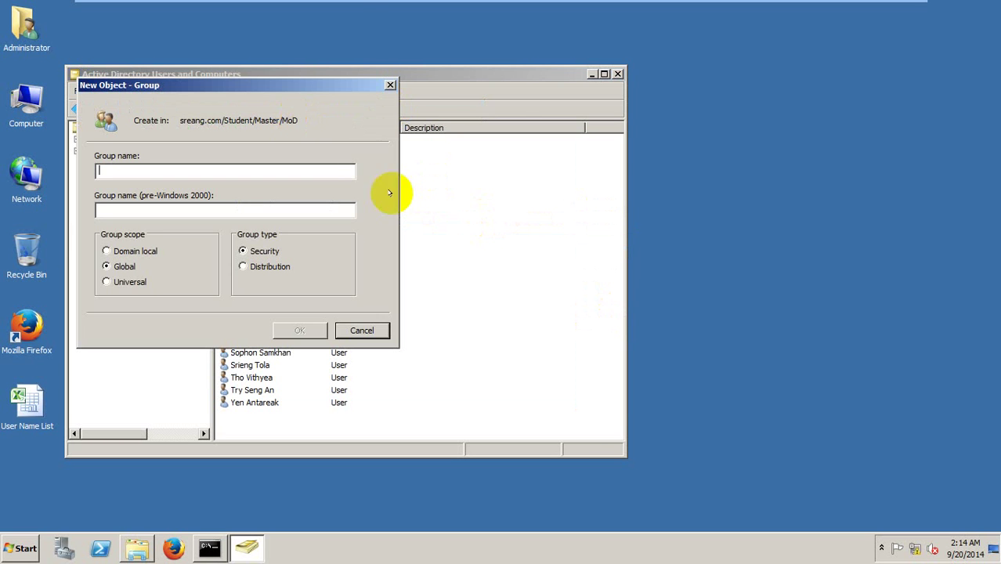
pyautogui.moveTo(230, 82); pyautogui.dragTo(596, 150)
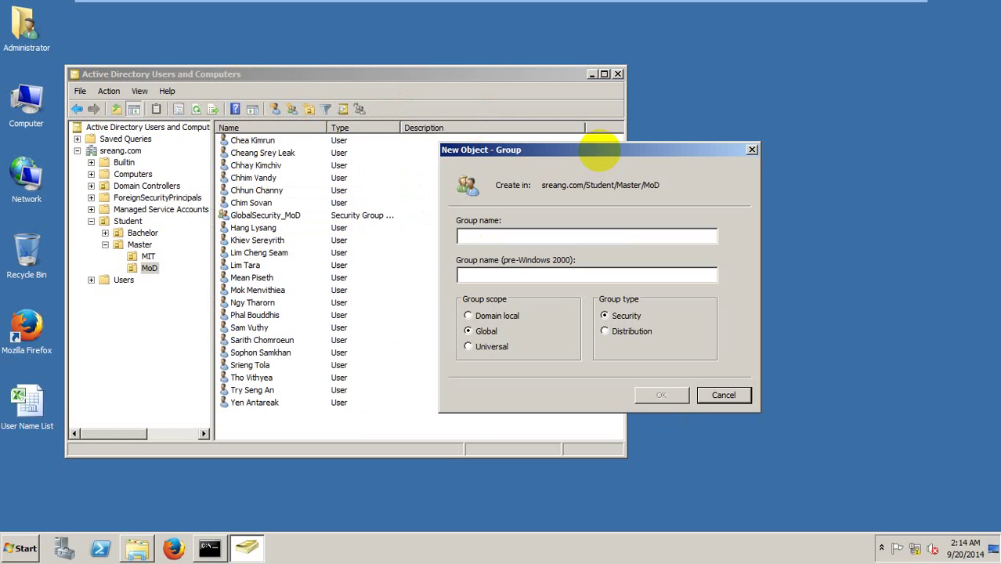
pyautogui.write('Local')
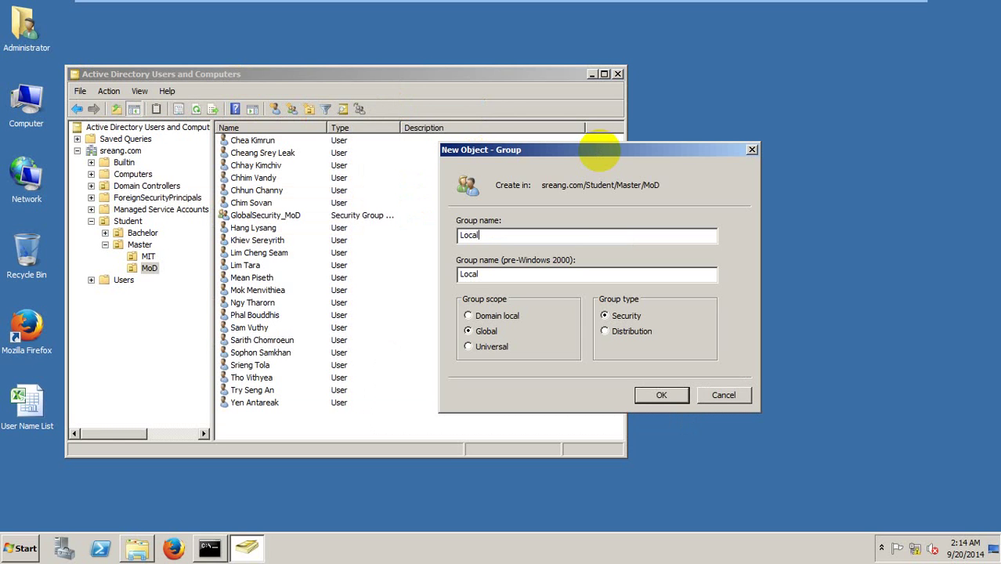
pyautogui.write('Security_MI')
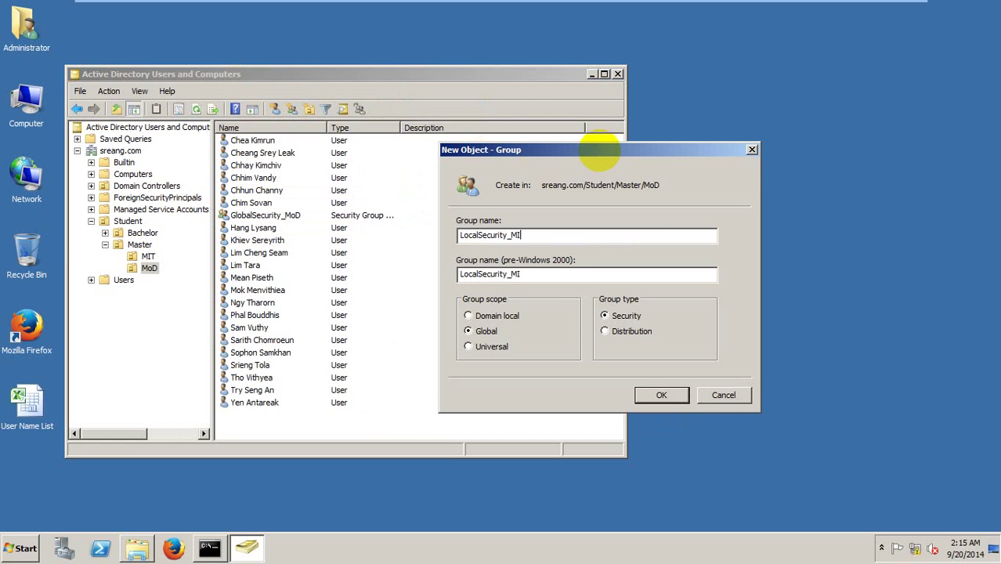
pyautogui.press('BackSpace')
pyautogui.write('o')
pyautogui.press('BackSpace')
pyautogui.write('oD')
pyautogui.click(661, 395)
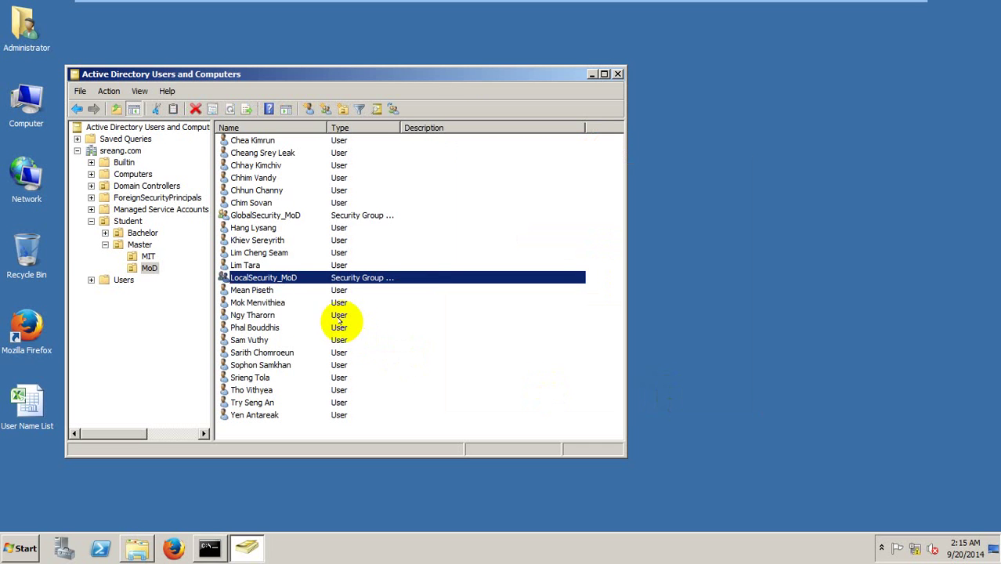
# Add the GlobalSecurity_MoD group as a member of the LocalSecurity_MoD group.
pyautogui.rightClick(276, 215)
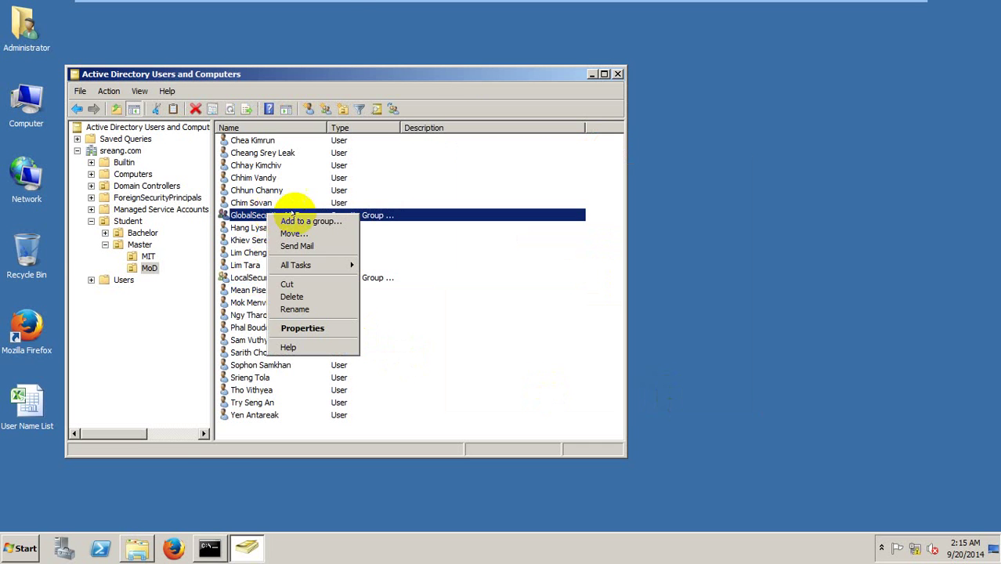
pyautogui.click(295, 220)
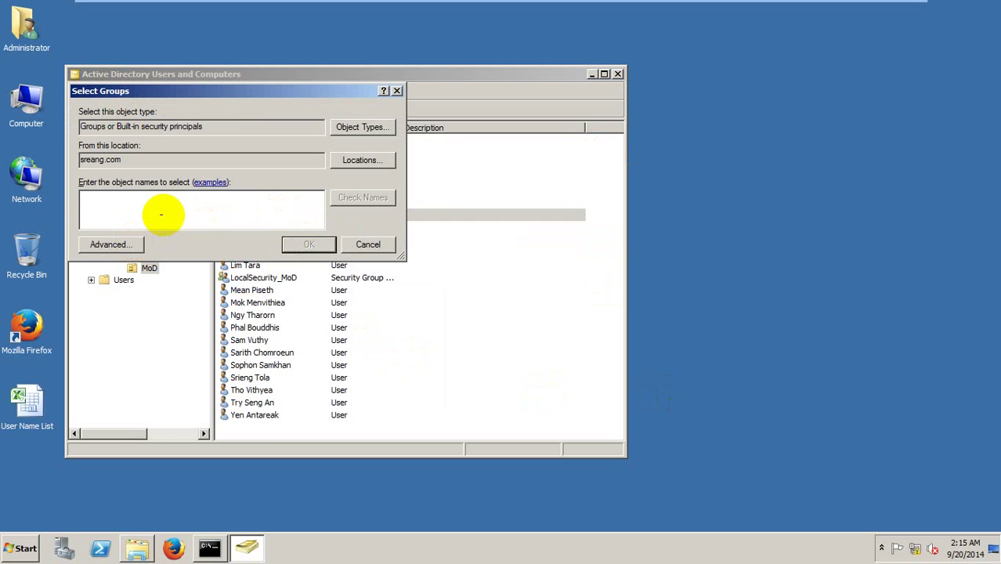
pyautogui.write('Local')
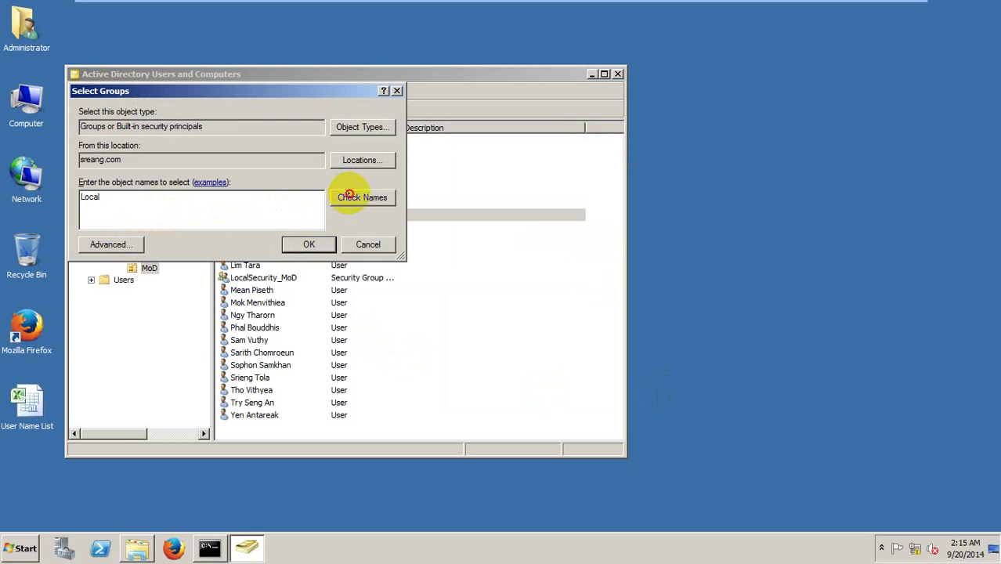
pyautogui.click(361, 196)
pyautogui.doubleClick(145, 207)
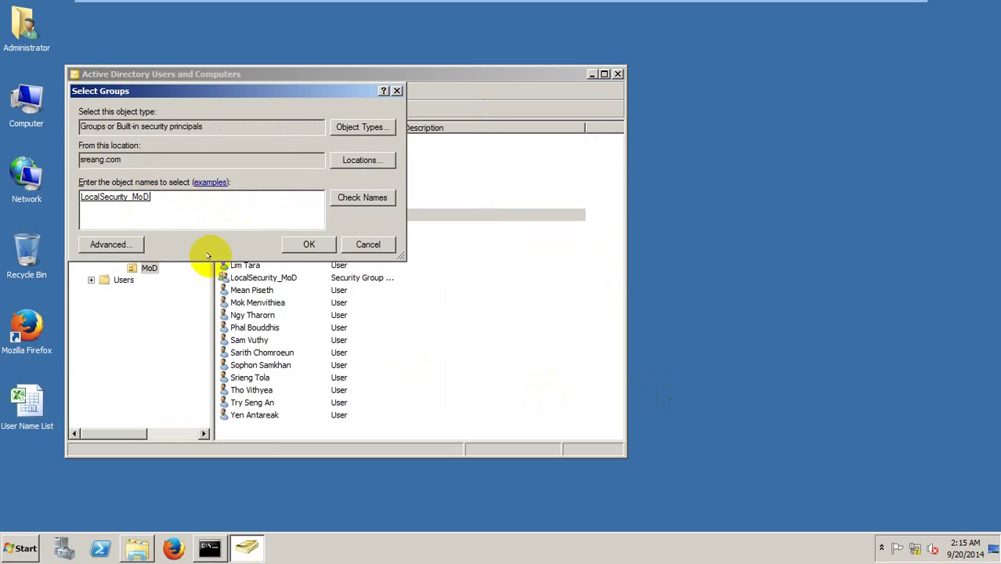
pyautogui.click(309, 241)
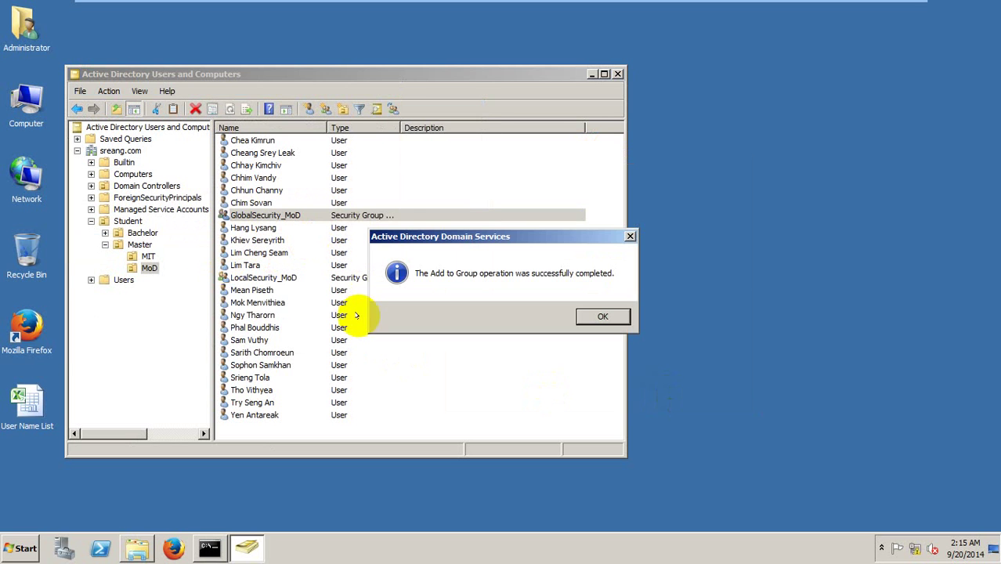
pyautogui.click(605, 315)
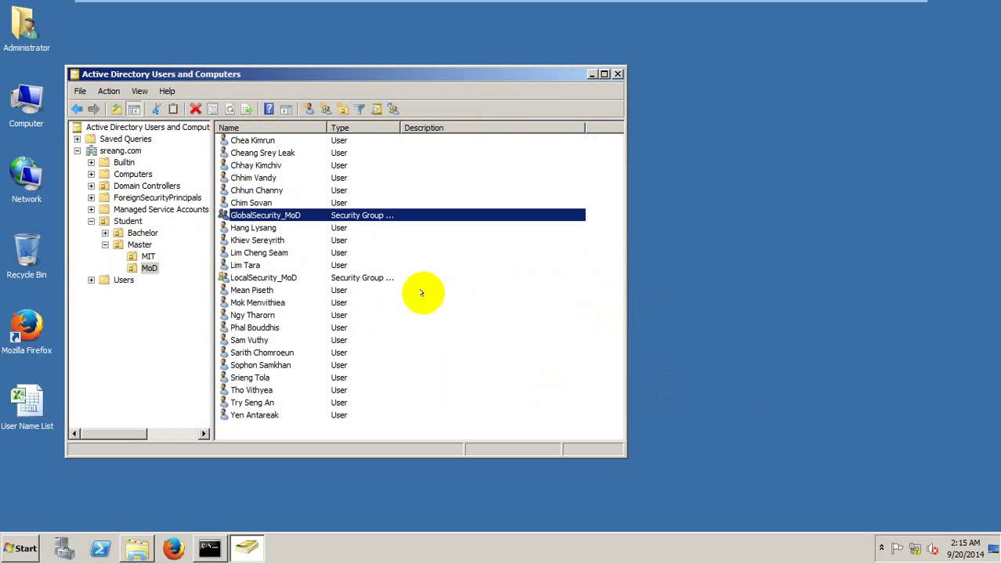
pyautogui.click(595, 221)
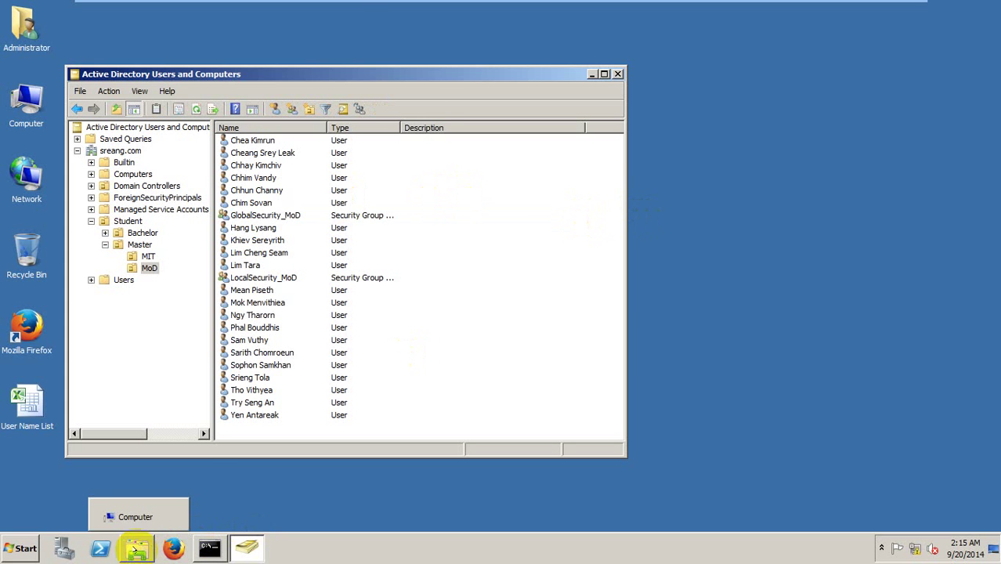
# Switch to Windows Explorer and create a folder named MIT_Data at the root of Local Disk (C:).
pyautogui.click(137, 548)
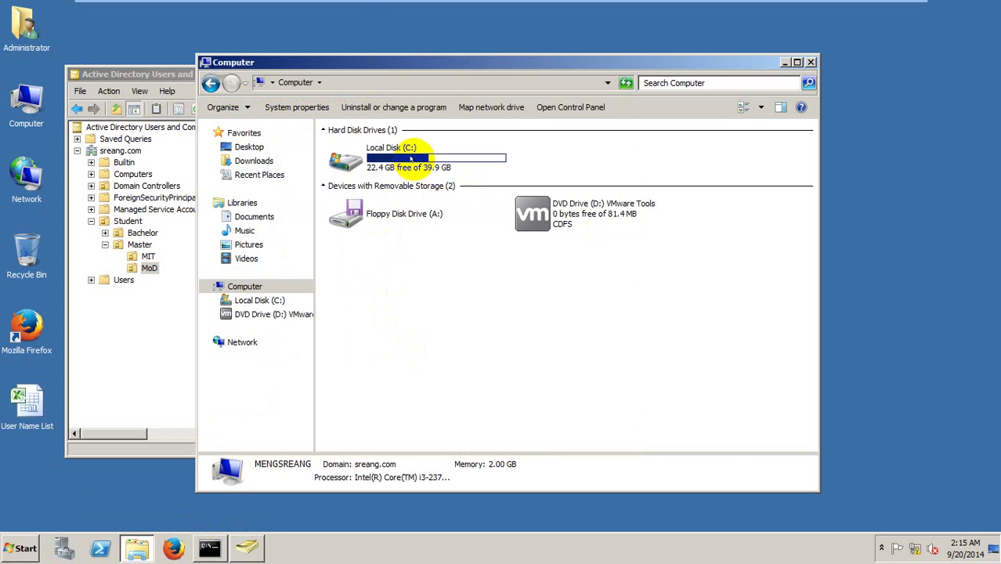
pyautogui.doubleClick(411, 161)
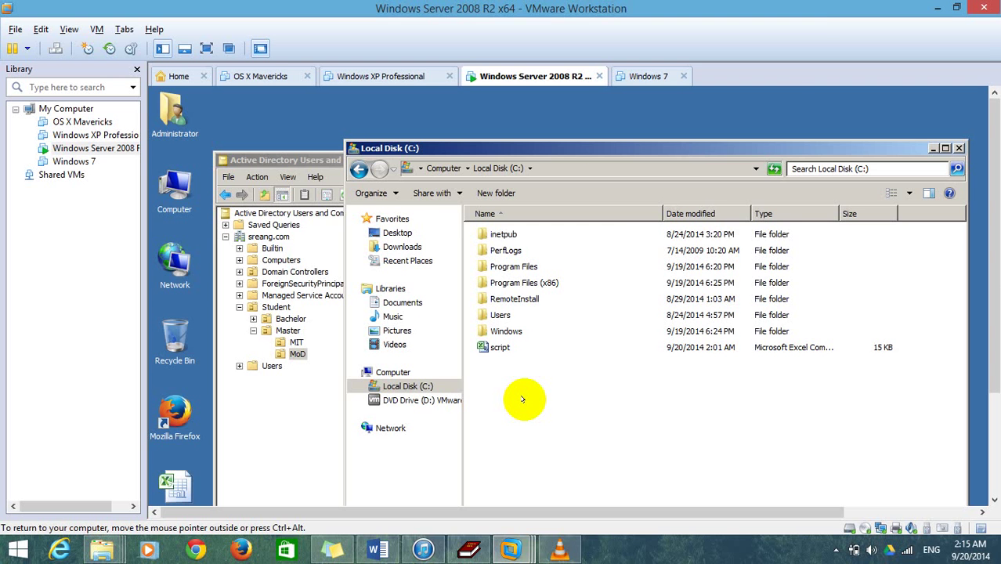
pyautogui.hotkey('ctrl', 'alt', 'Return')
pyautogui.rightClick(359, 311)
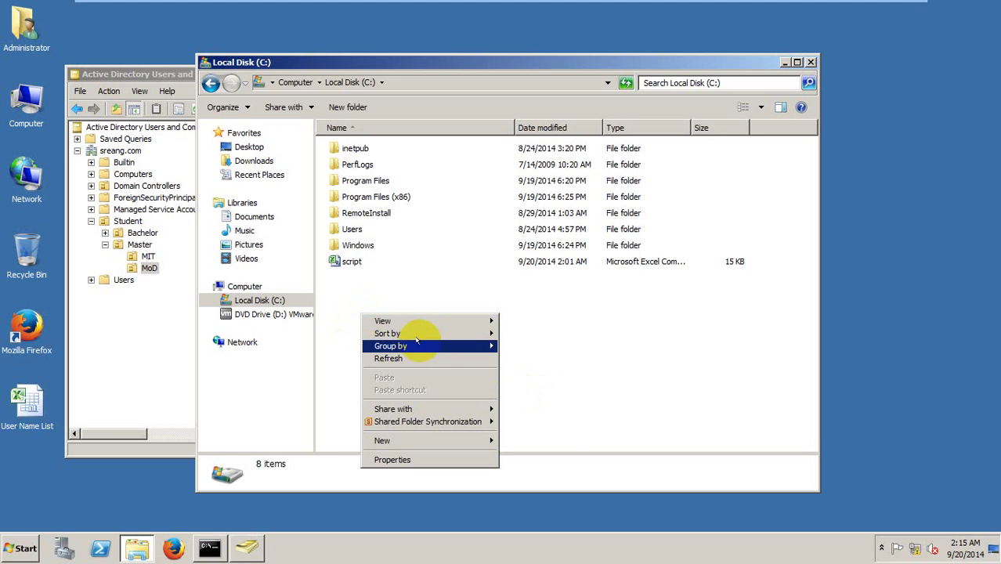
pyautogui.moveTo(464, 440)
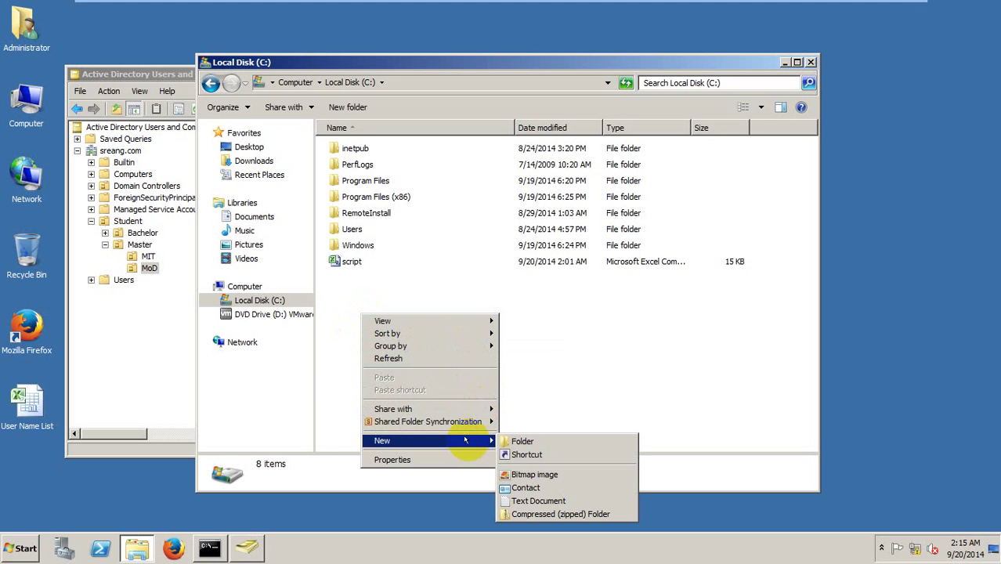
pyautogui.click(530, 443)
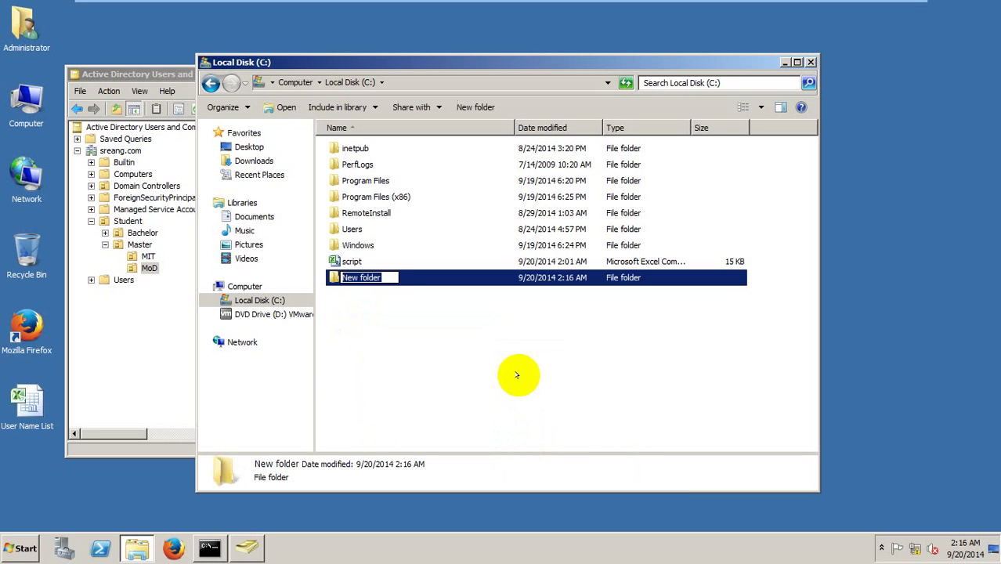
pyautogui.write('MIT')
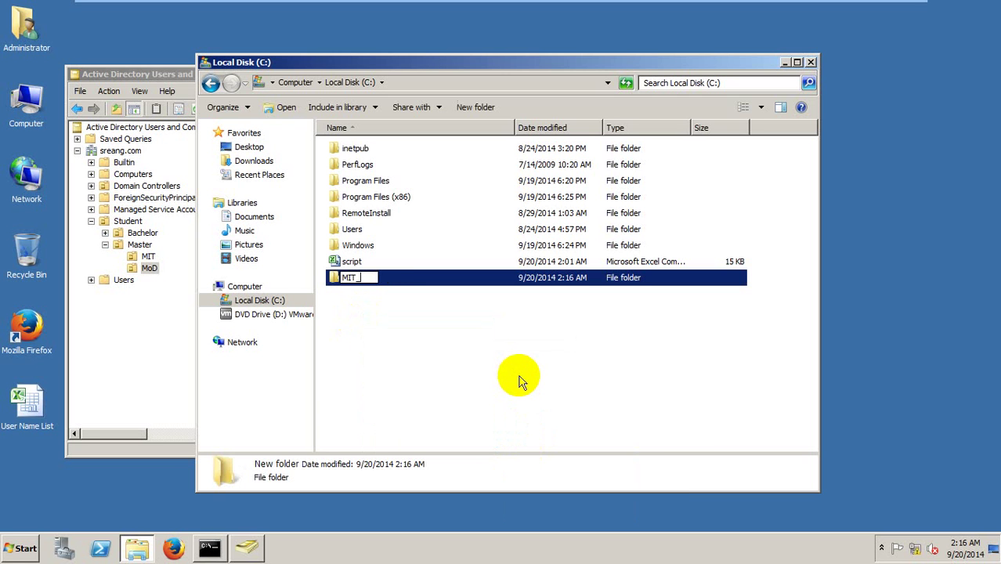
pyautogui.write('_Data')
pyautogui.press('Return')
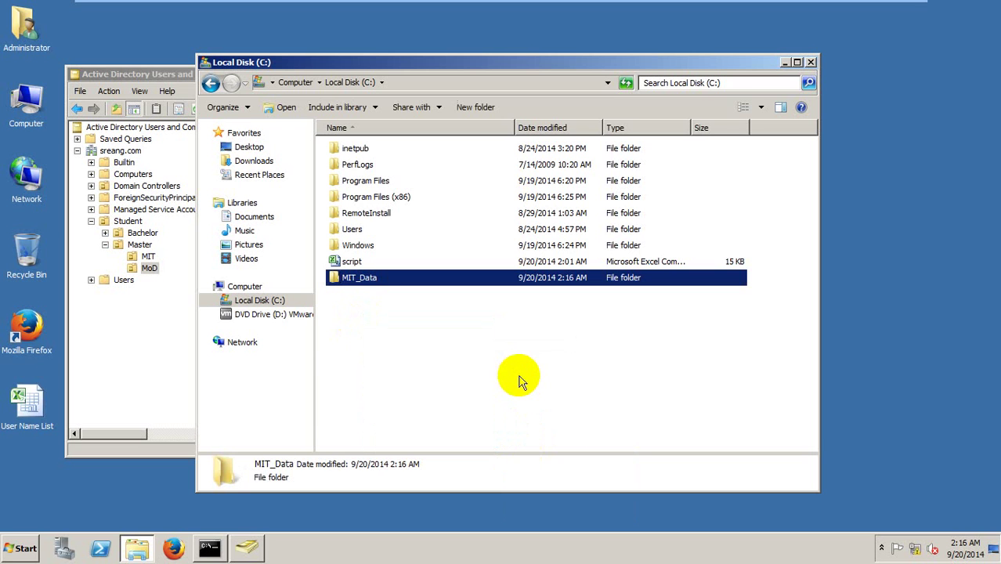
# Create a second folder named MoD_Data at the root of Local Disk (C:).
pyautogui.rightClick(516, 373)
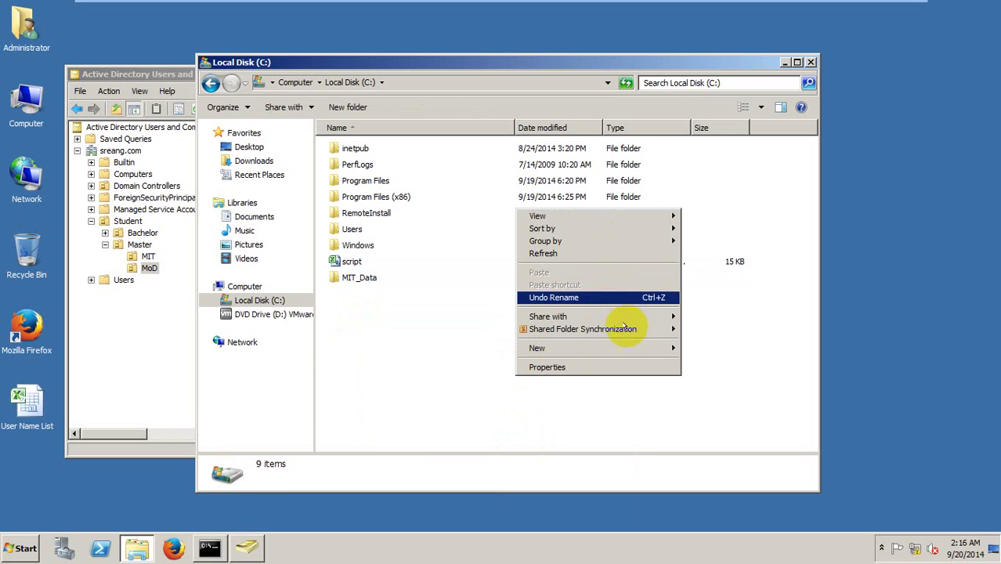
pyautogui.moveTo(631, 349)
pyautogui.click(724, 349)
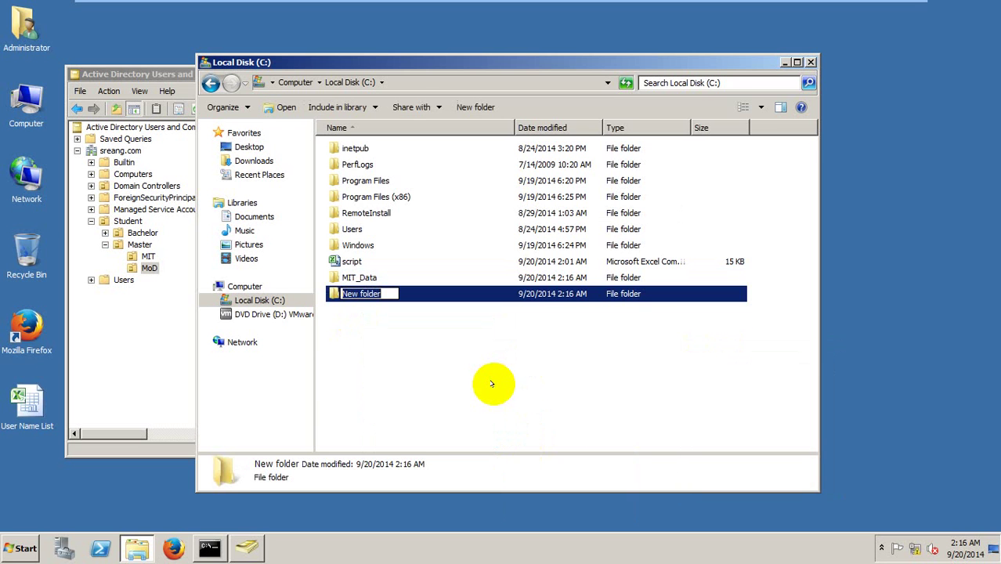
pyautogui.write('MoD')
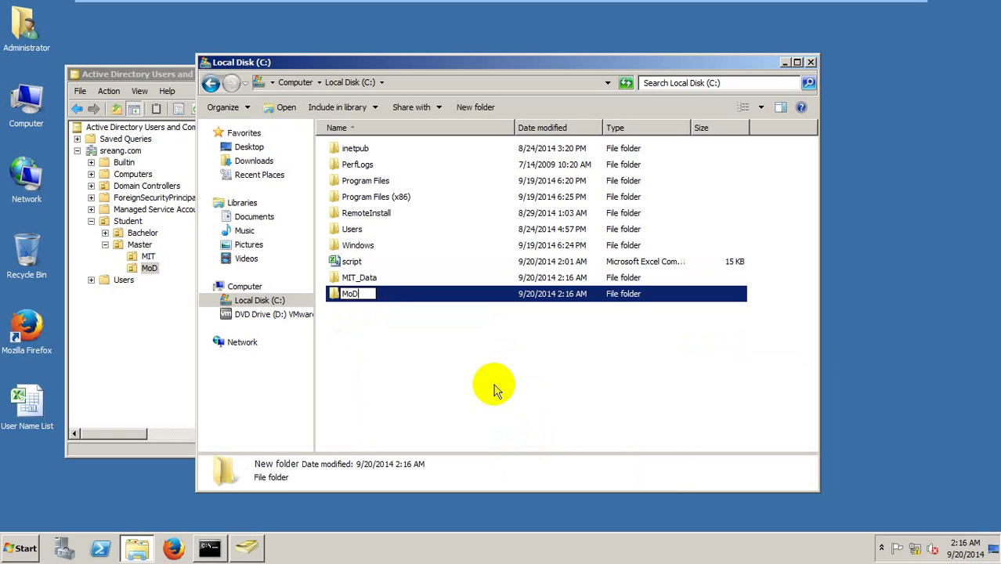
pyautogui.write('_Data')
pyautogui.press('Return')
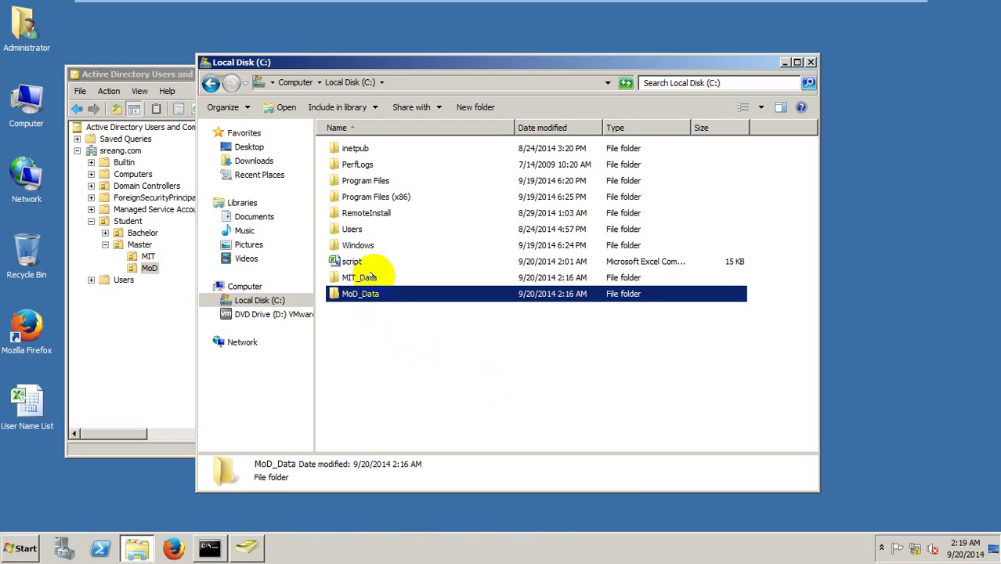
# Enable advanced sharing for the MIT_Data folder, keeping MIT_Data as the share name.
pyautogui.click(371, 277)
pyautogui.rightClick(371, 277)
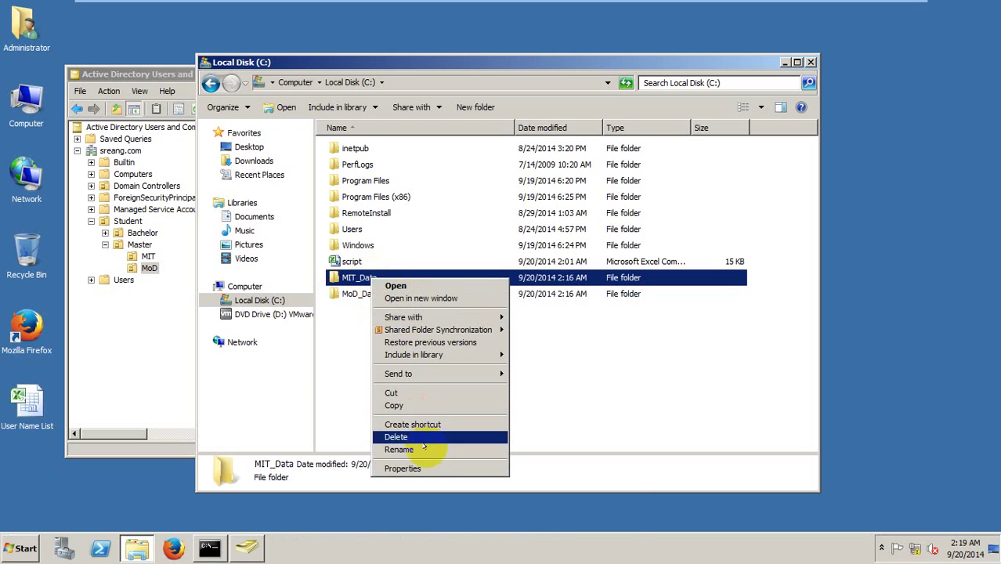
pyautogui.click(424, 467)
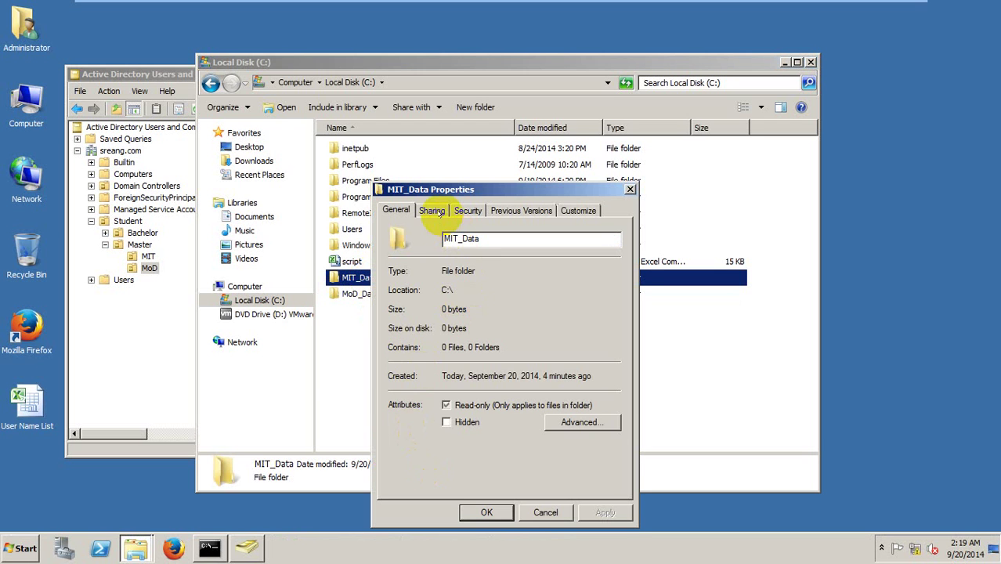
pyautogui.click(432, 211)
pyautogui.click(419, 384)
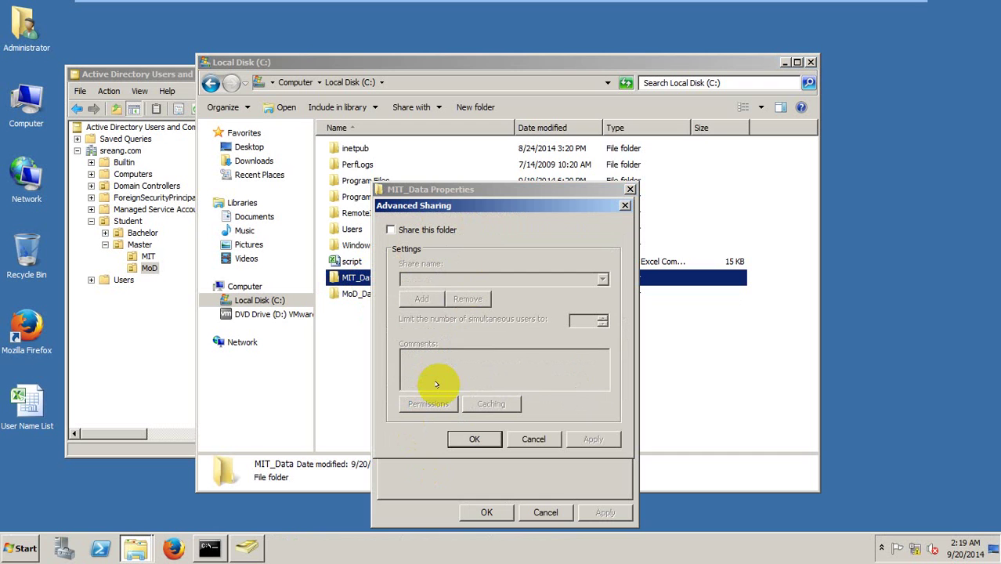
pyautogui.click(411, 230)
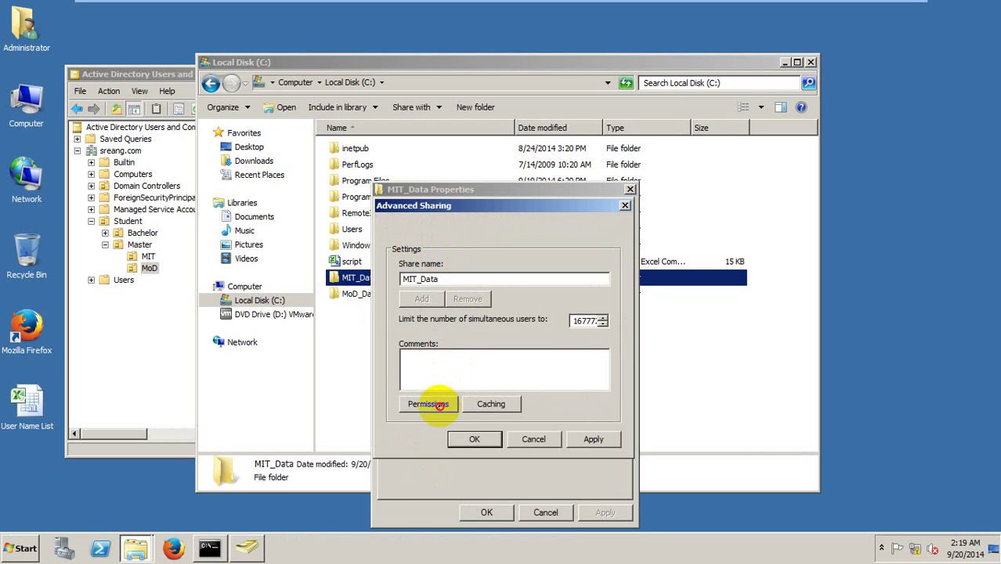
# Add the LocalSecurity_MIT group to the share permissions of MIT_Data.
pyautogui.click(428, 404)
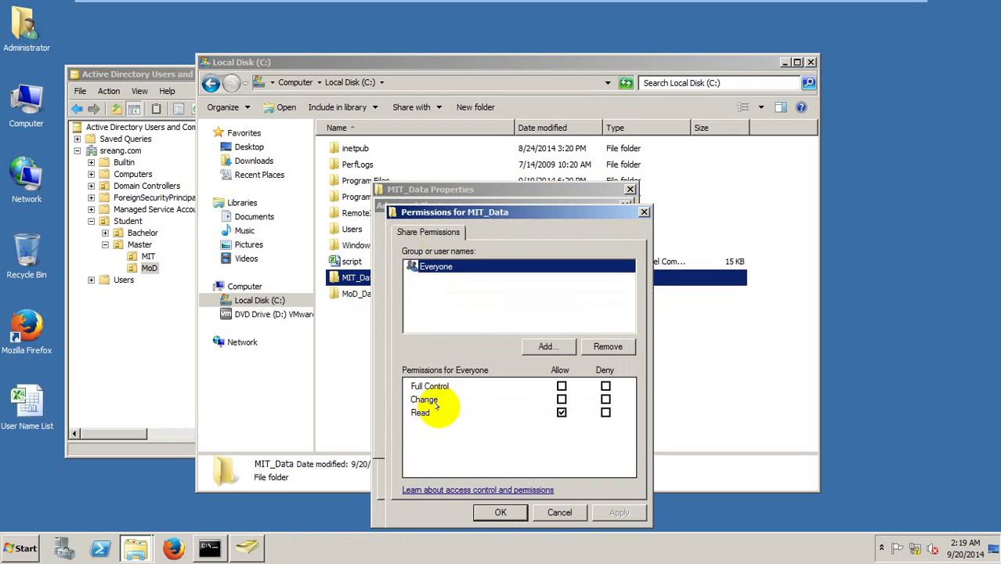
pyautogui.click(554, 346)
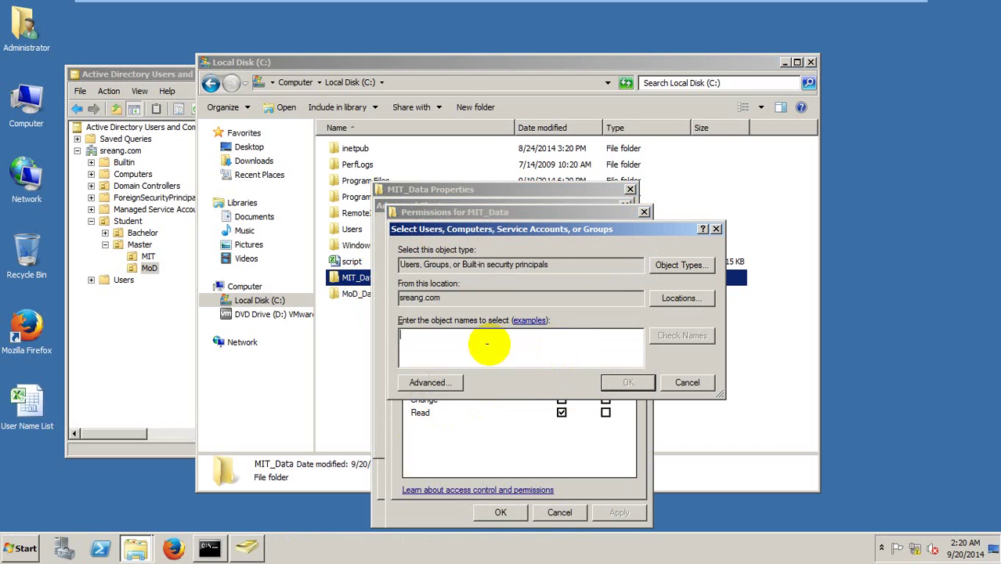
pyautogui.write('local')
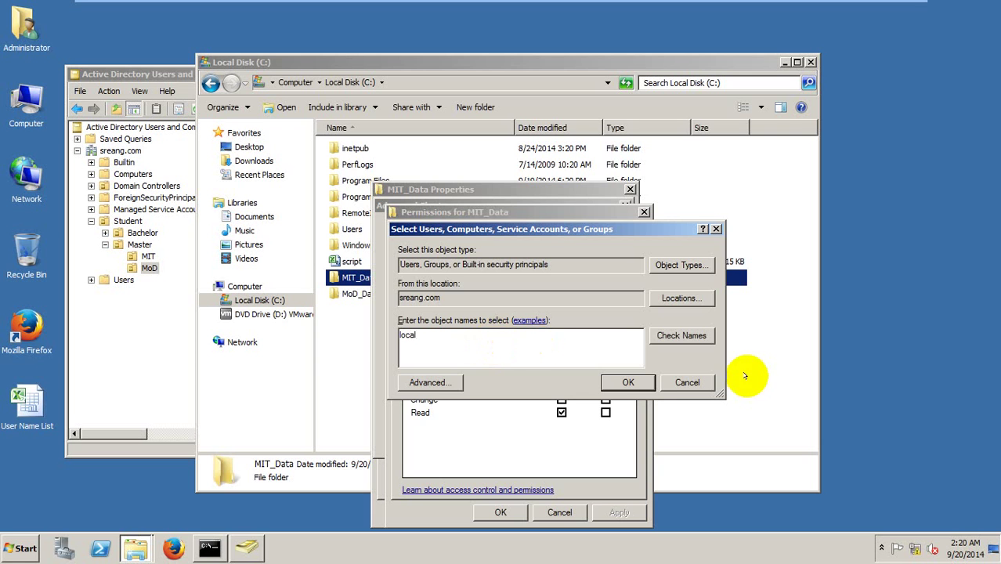
pyautogui.click(682, 335)
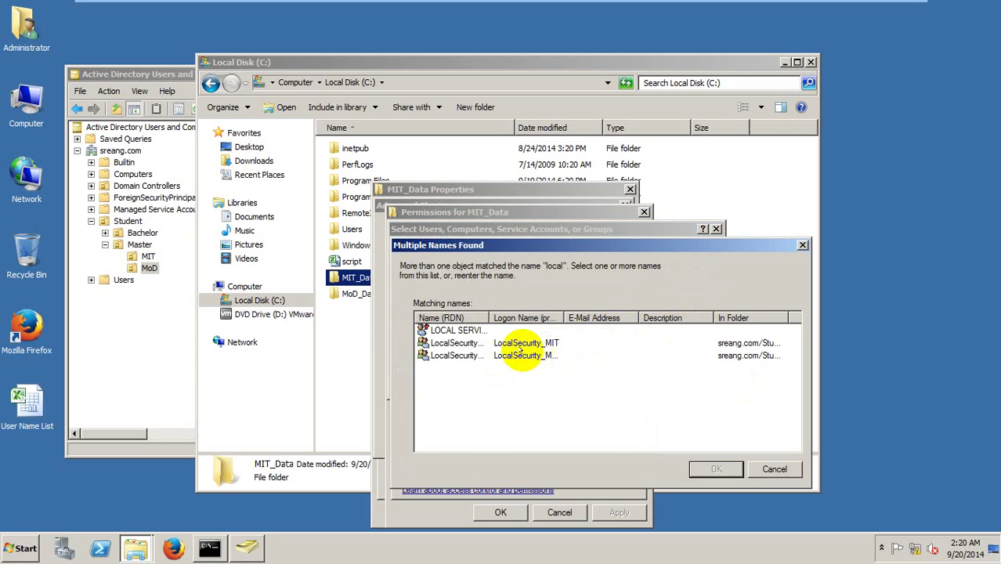
pyautogui.doubleClick(496, 342)
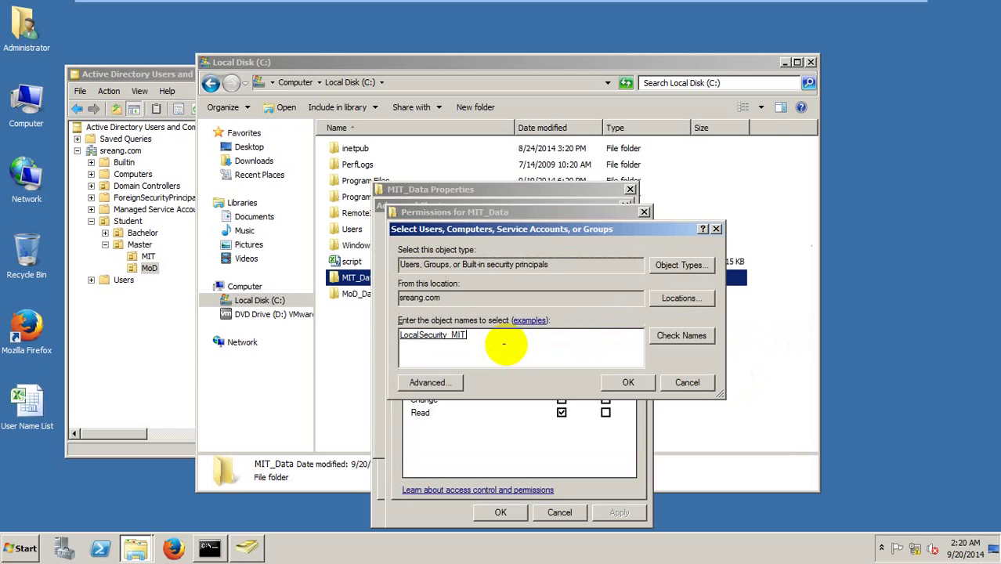
pyautogui.click(616, 383)
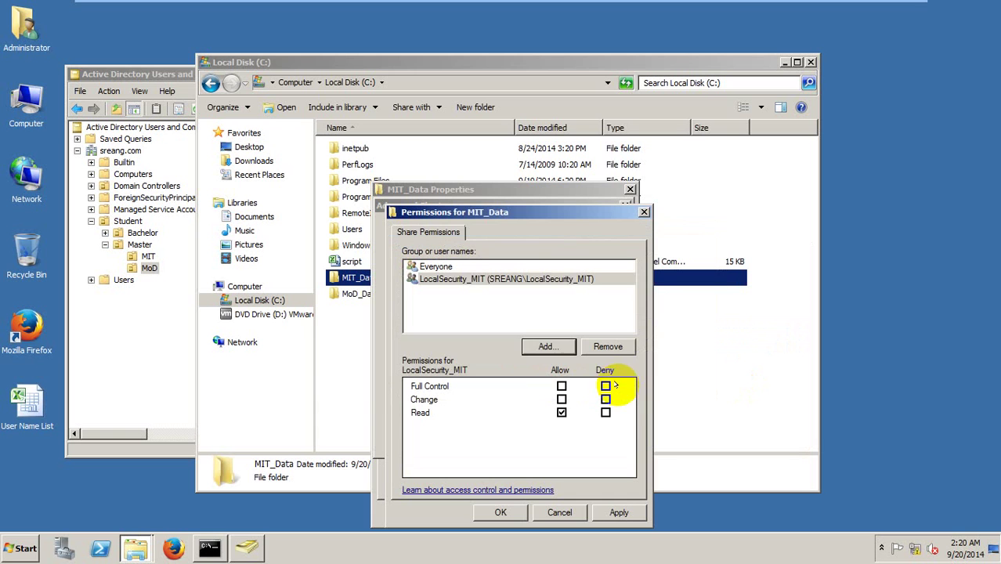
# Allow Change for LocalSecurity_MIT in the MIT_Data share permissions and remove the Everyone group.
pyautogui.click(505, 282)
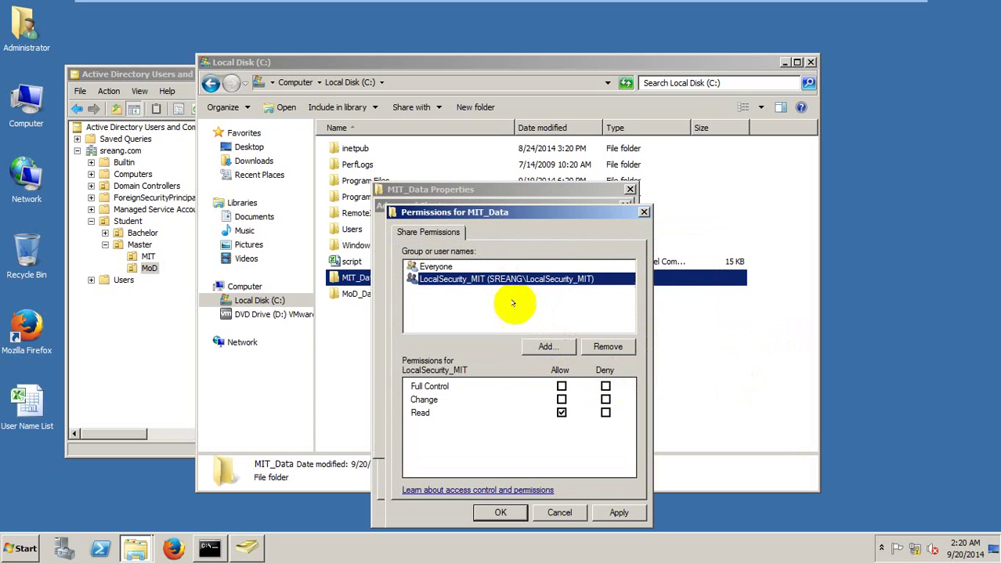
pyautogui.click(562, 399)
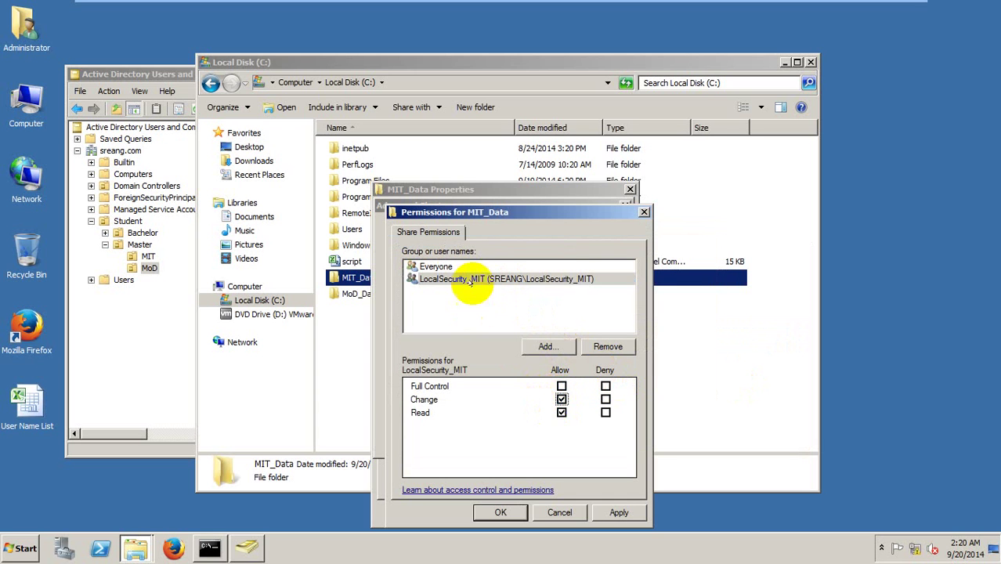
pyautogui.click(435, 267)
pyautogui.click(561, 412)
pyautogui.click(618, 512)
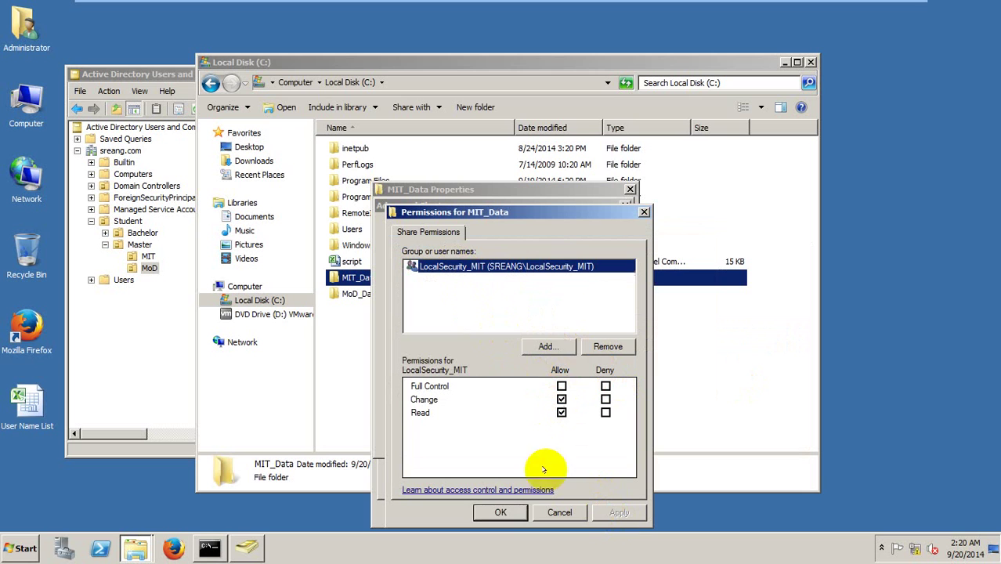
pyautogui.click(501, 512)
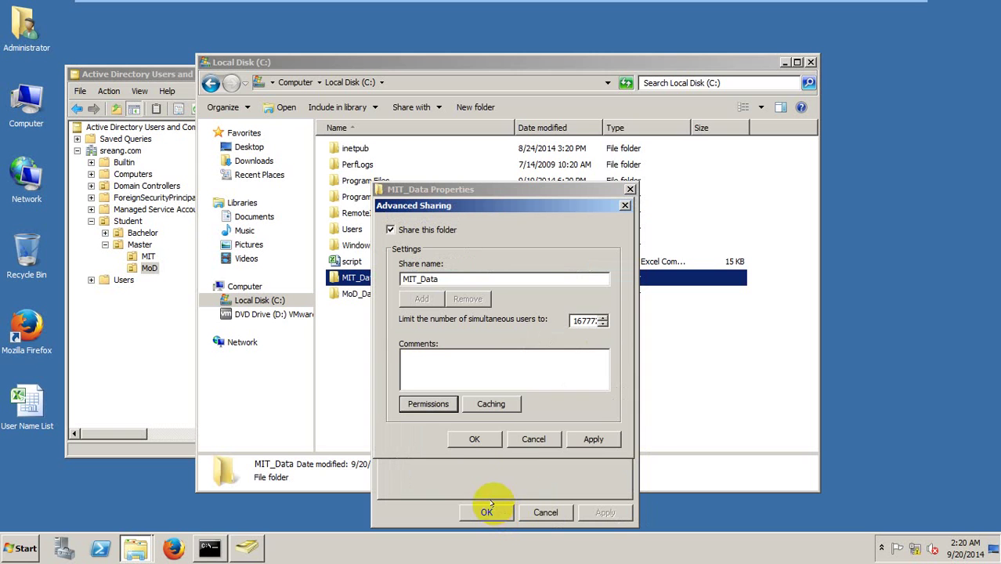
# Add the share comment "MIT Group only can be read data, they can't be edit and Delete file." and save the sharing settings.
pyautogui.click(493, 370)
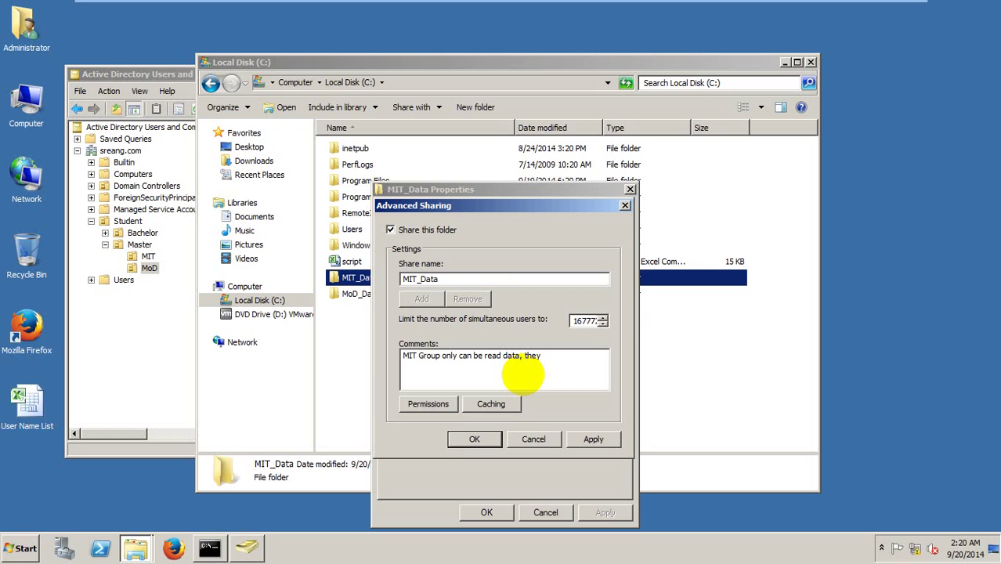
pyautogui.write("can't be edit and")
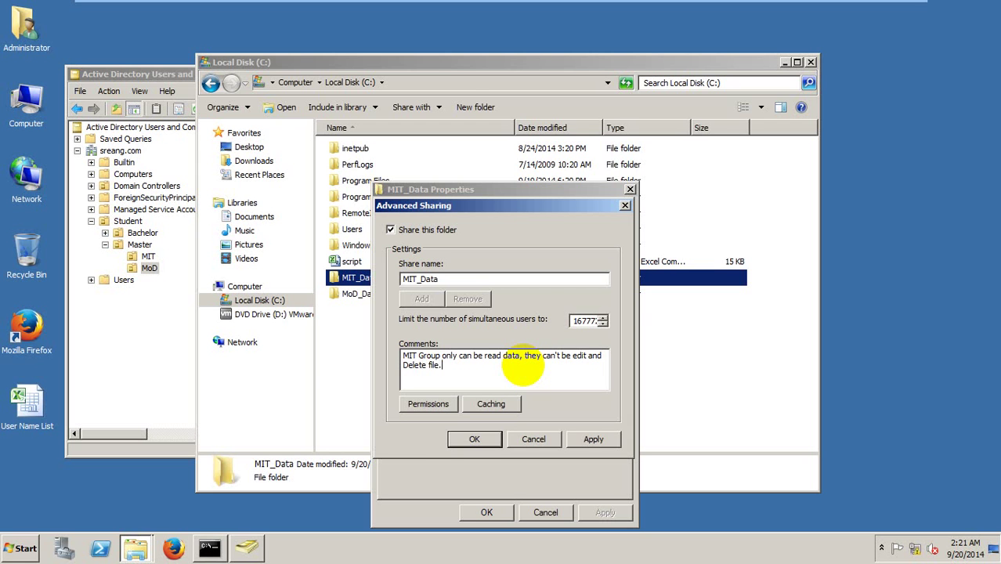
pyautogui.click(579, 440)
pyautogui.click(472, 439)
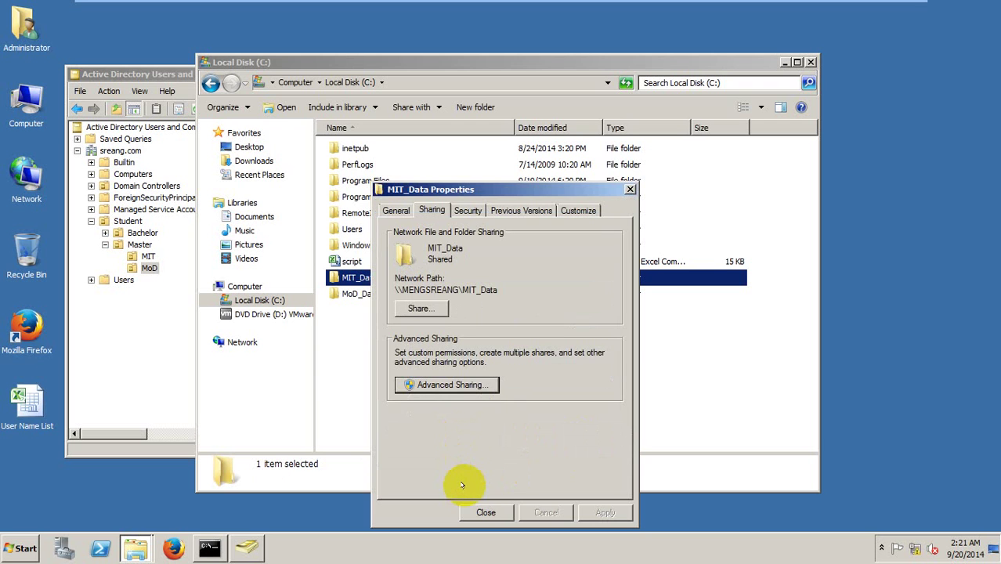
pyautogui.click(486, 512)
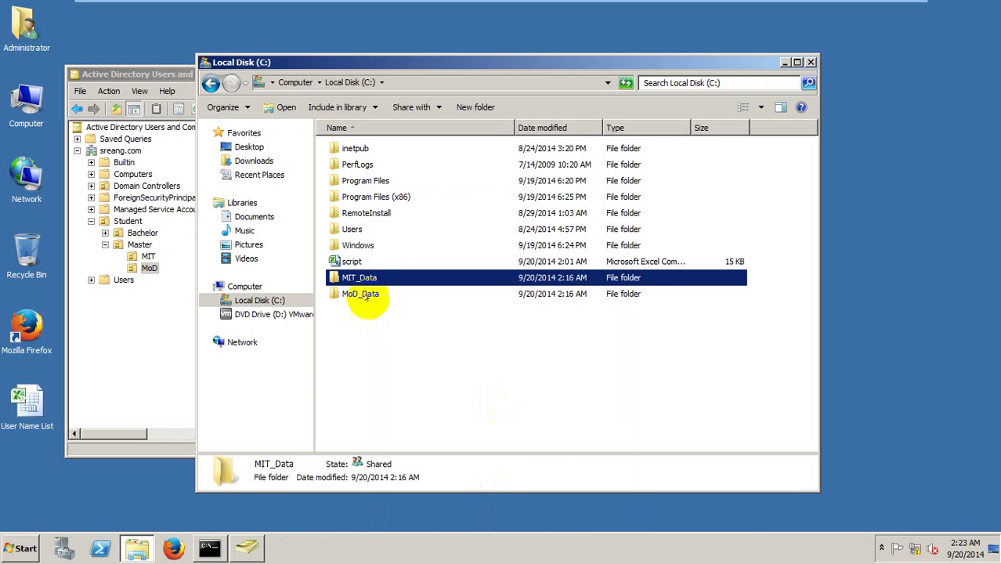
# Start a new permission entry for the LocalSecurity_MIT group in the advanced security settings of the MIT_Data folder.
pyautogui.rightClick(365, 279)
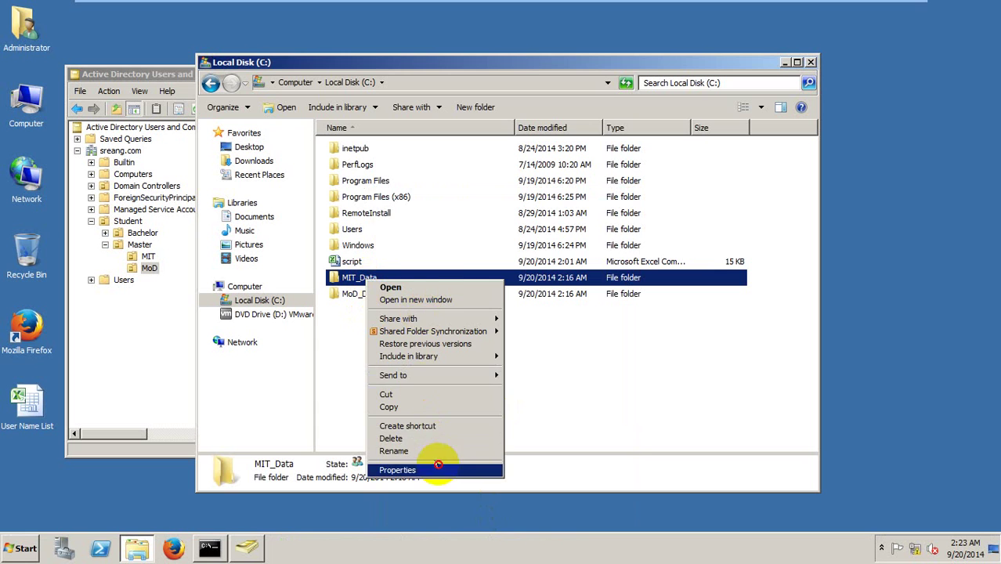
pyautogui.click(438, 468)
pyautogui.click(462, 210)
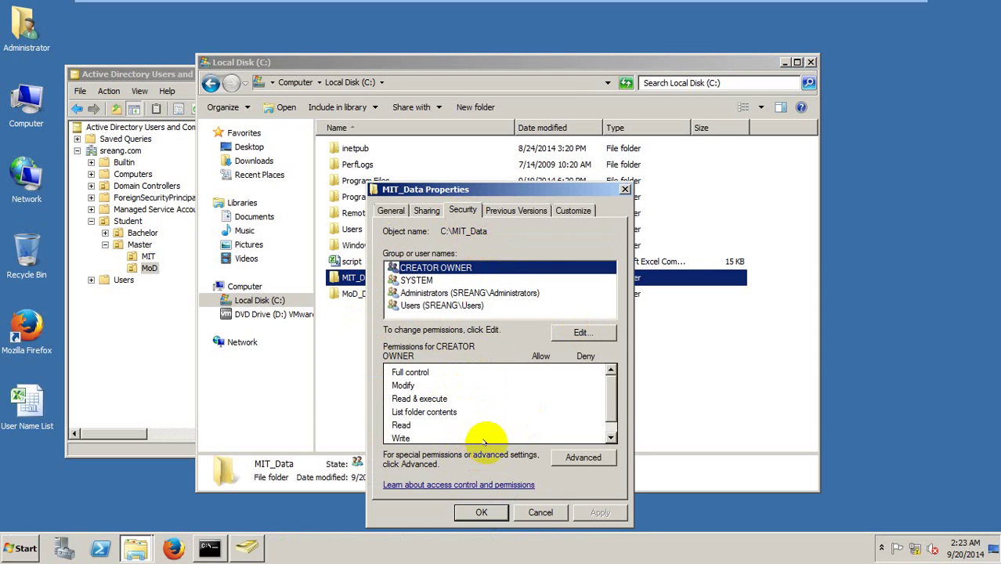
pyautogui.click(580, 456)
pyautogui.click(481, 435)
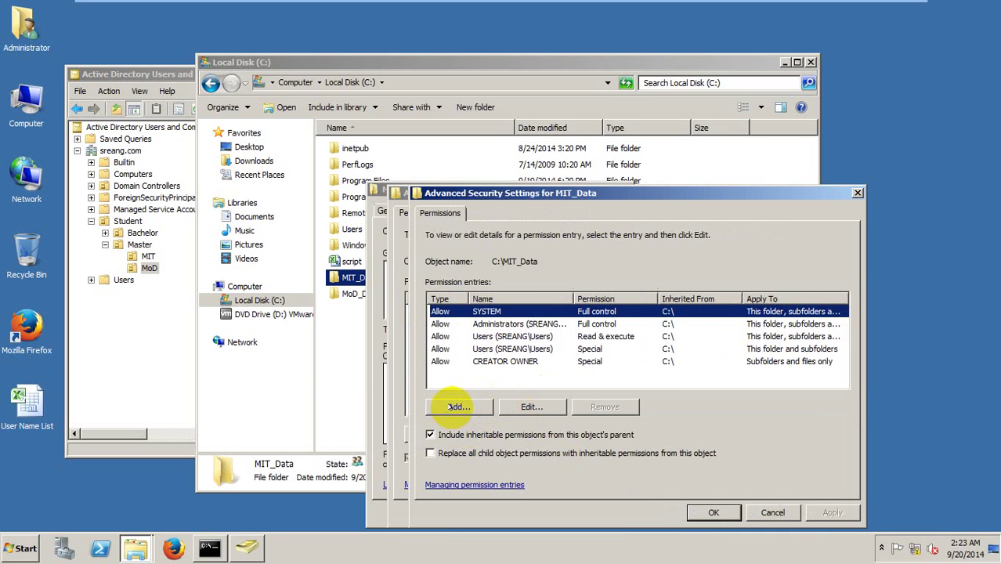
pyautogui.click(458, 406)
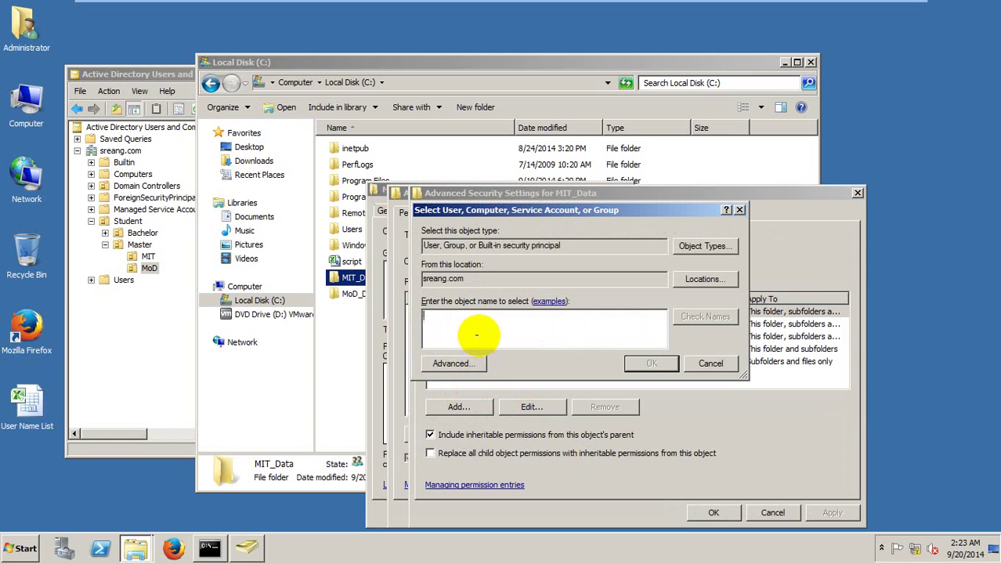
pyautogui.click(475, 335)
pyautogui.write('Iocal')
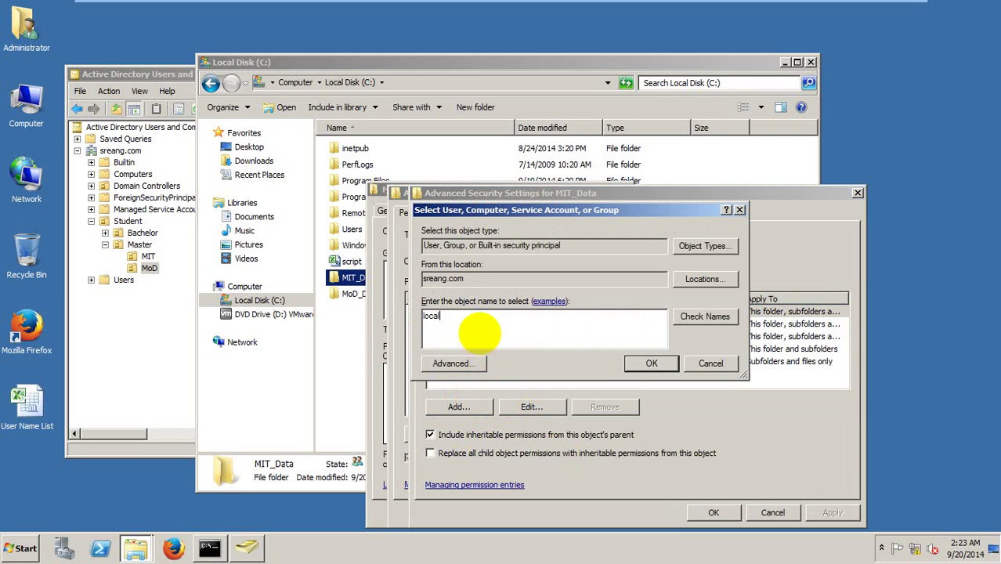
pyautogui.click(704, 316)
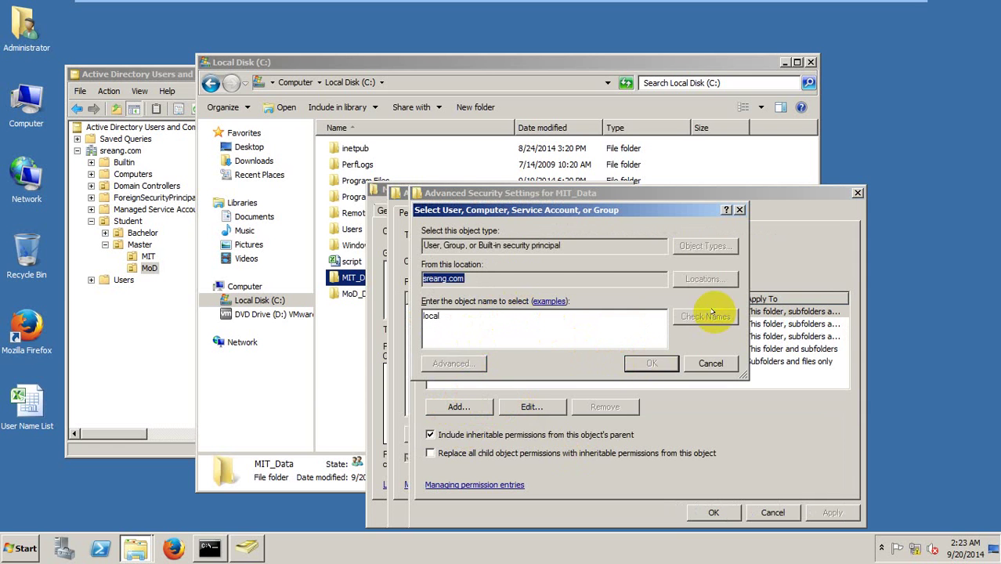
pyautogui.doubleClick(480, 322)
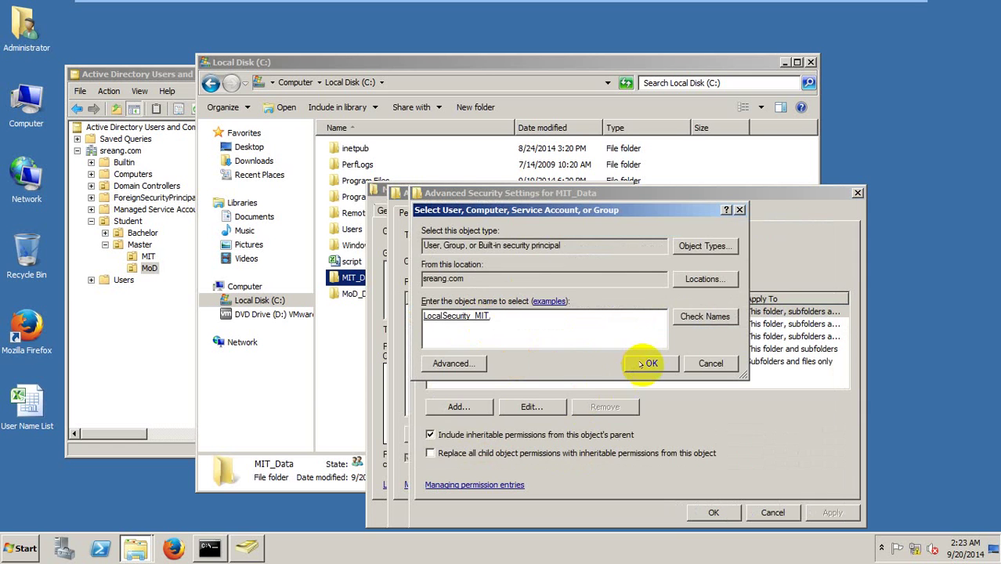
pyautogui.click(638, 363)
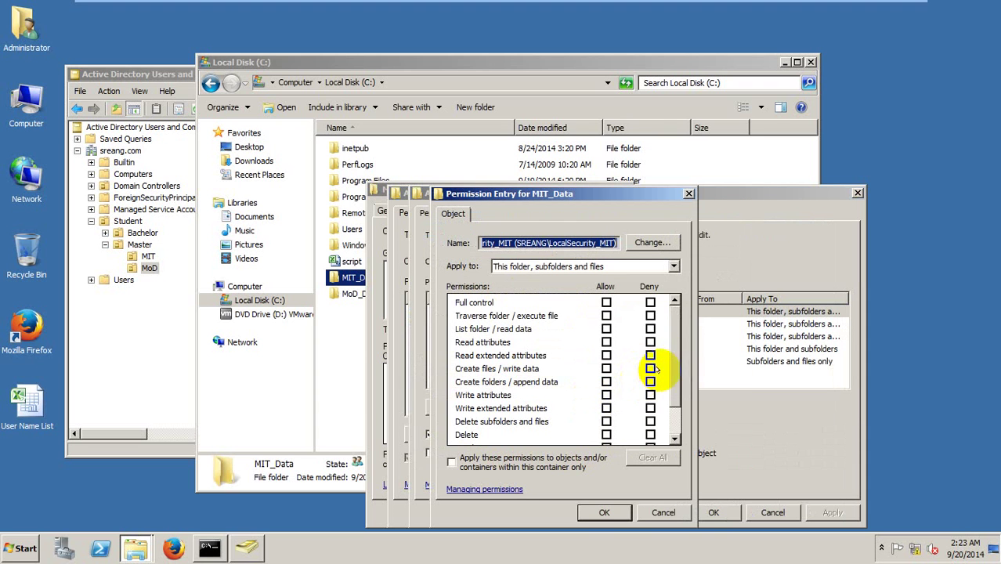
# Deny LocalSecurity_MIT the Create folders / append data, Delete subfolders and files, and Delete permissions on MIT_Data.
pyautogui.moveTo(672, 359)
pyautogui.mouseDown()
pyautogui.moveTo(678, 371)
pyautogui.moveTo(663, 368)
pyautogui.mouseUp()
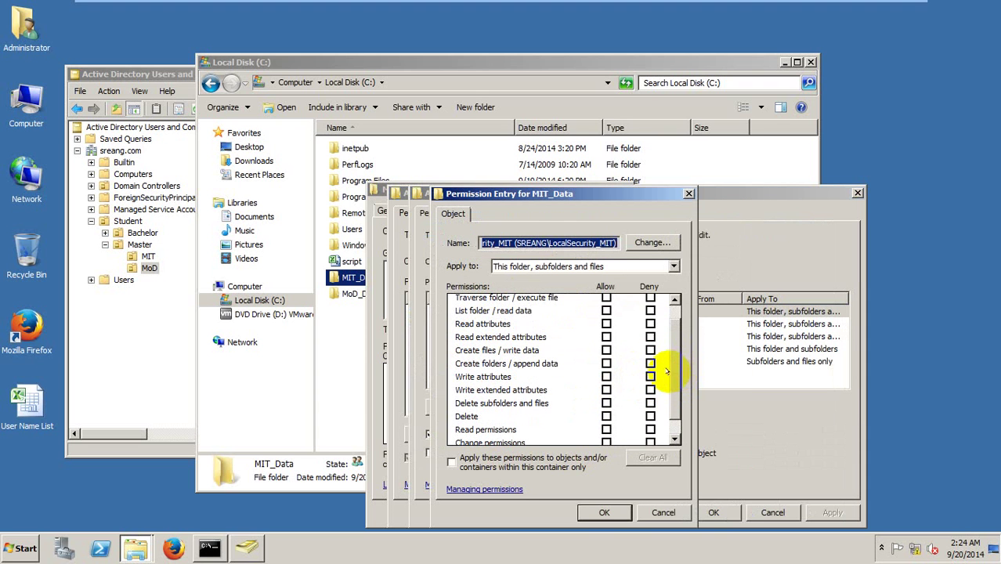
pyautogui.click(650, 364)
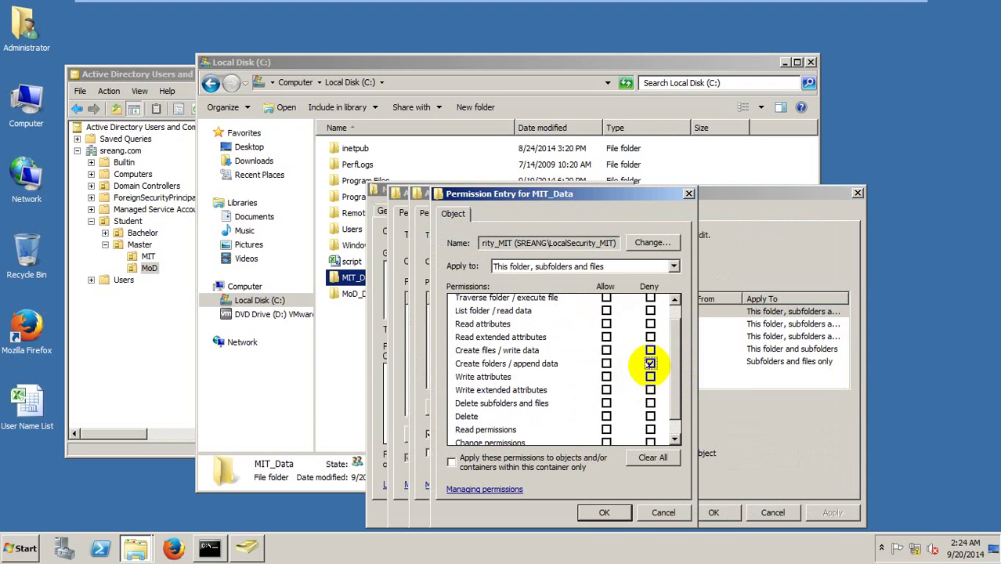
pyautogui.click(650, 402)
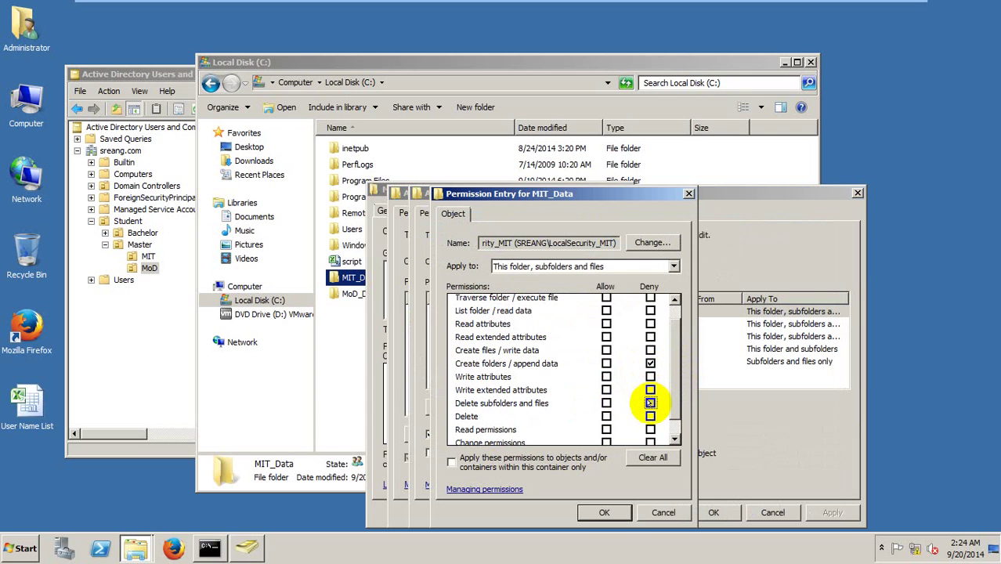
pyautogui.click(650, 416)
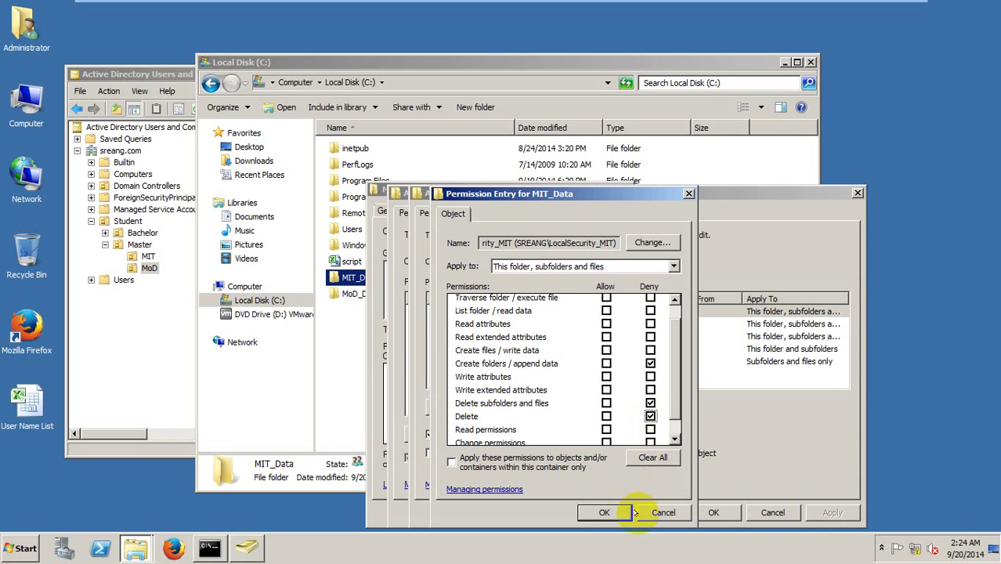
pyautogui.click(607, 512)
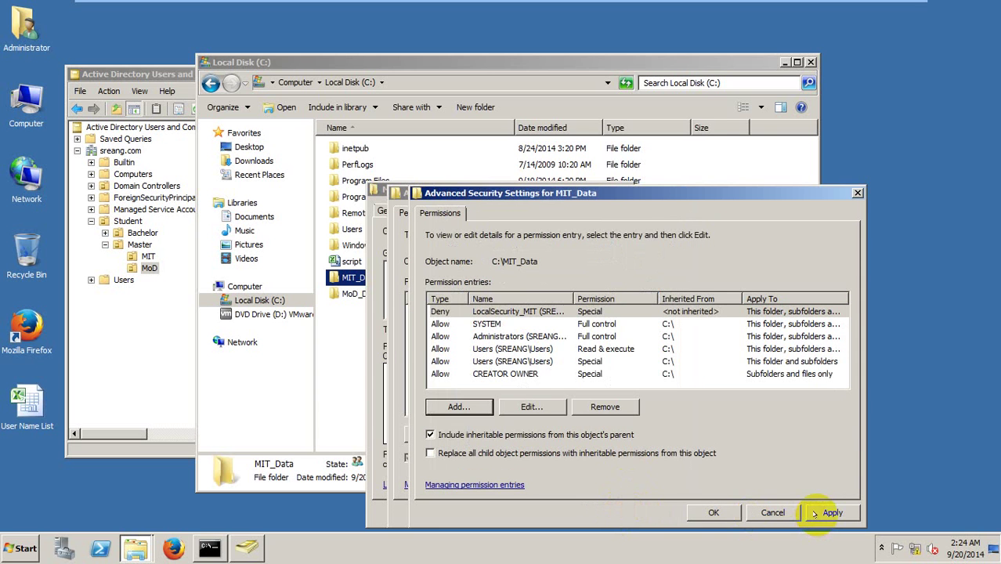
# Apply the LocalSecurity_MIT deny entry and close the security settings and properties of the MIT_Data folder.
pyautogui.click(828, 512)
pyautogui.click(550, 333)
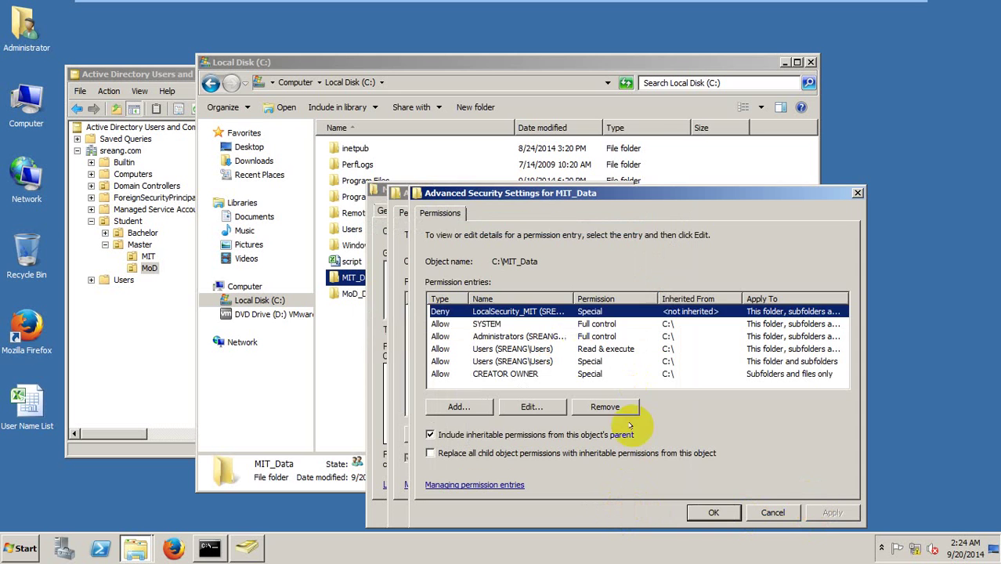
pyautogui.click(737, 511)
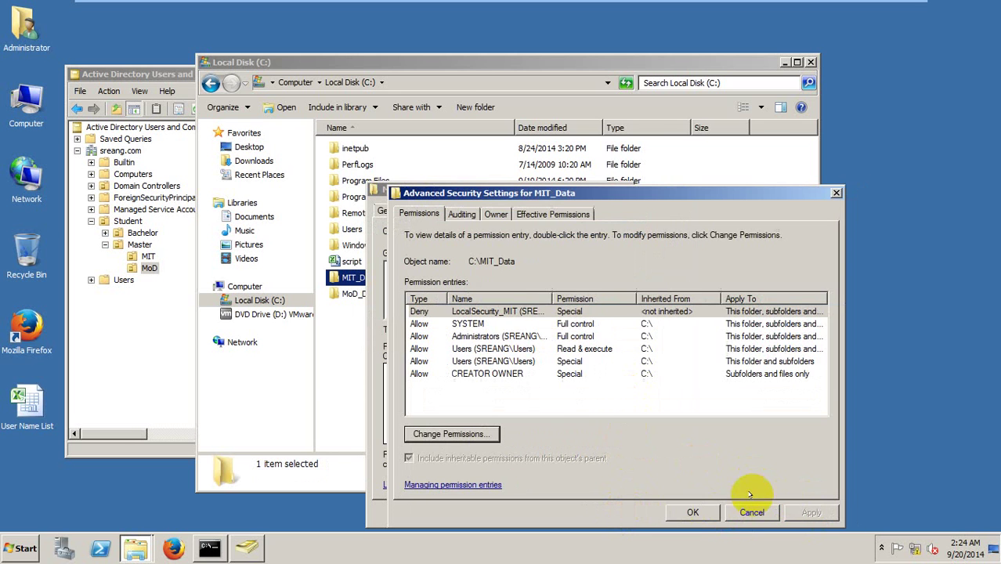
pyautogui.click(693, 511)
pyautogui.click(482, 512)
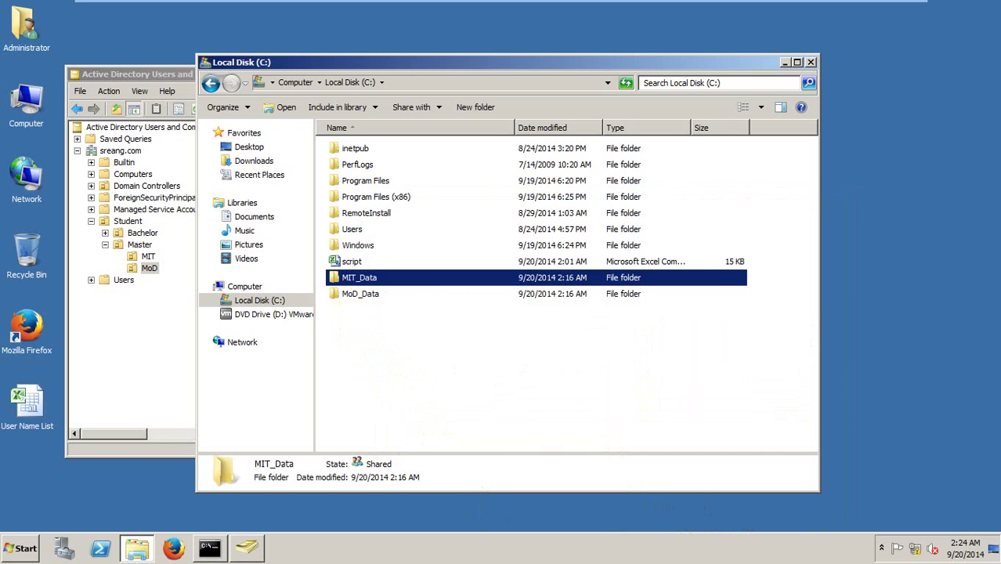
# Open the share permissions of the MIT_Data folder through its advanced sharing settings.
pyautogui.click(357, 305)
pyautogui.click(346, 275)
pyautogui.rightClick(360, 277)
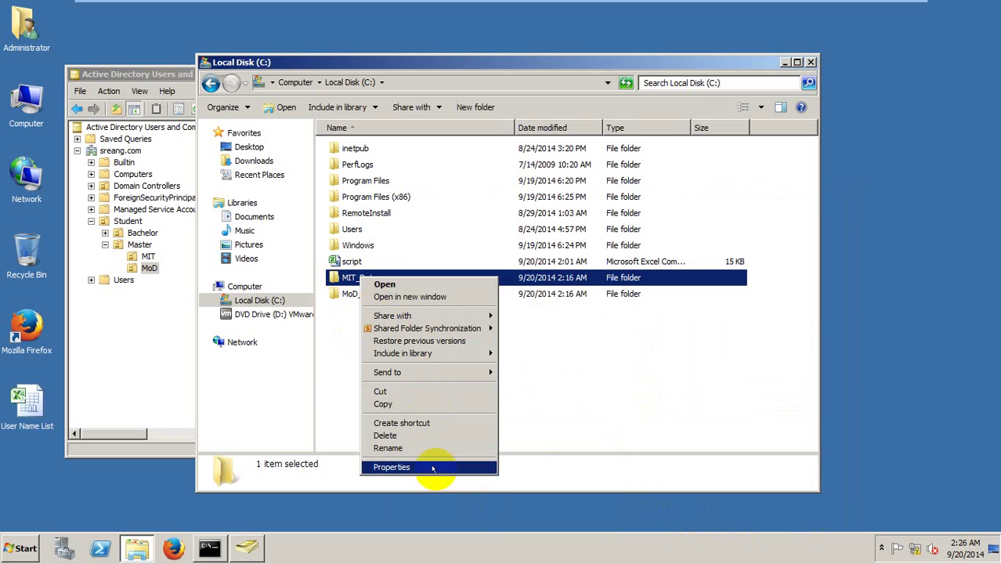
pyautogui.click(435, 467)
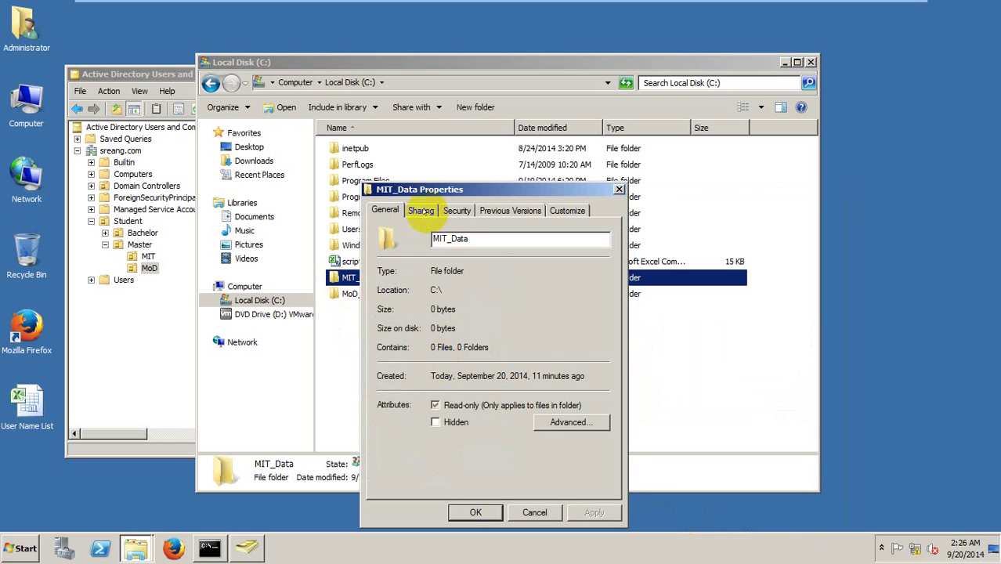
pyautogui.click(420, 211)
pyautogui.click(439, 384)
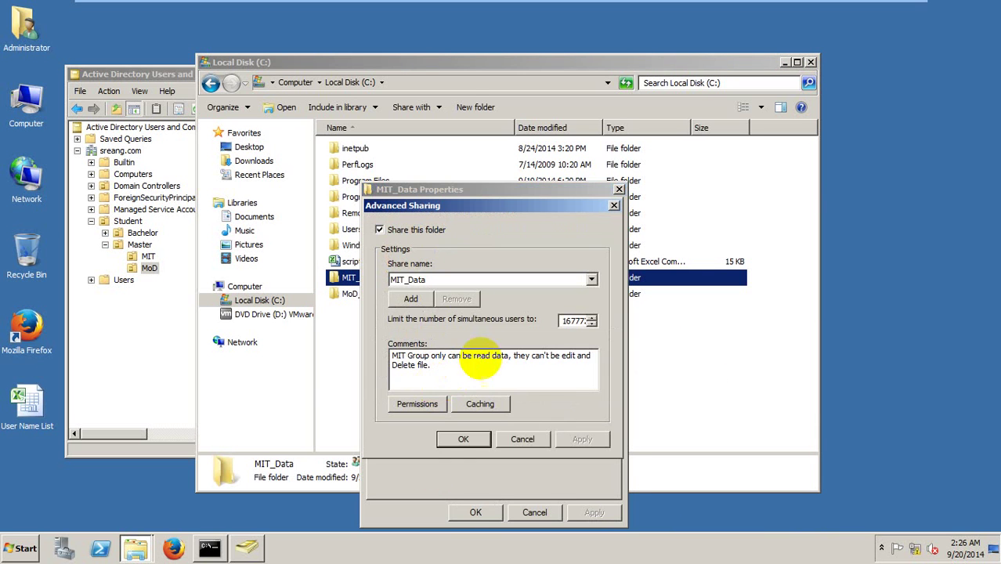
pyautogui.click(429, 403)
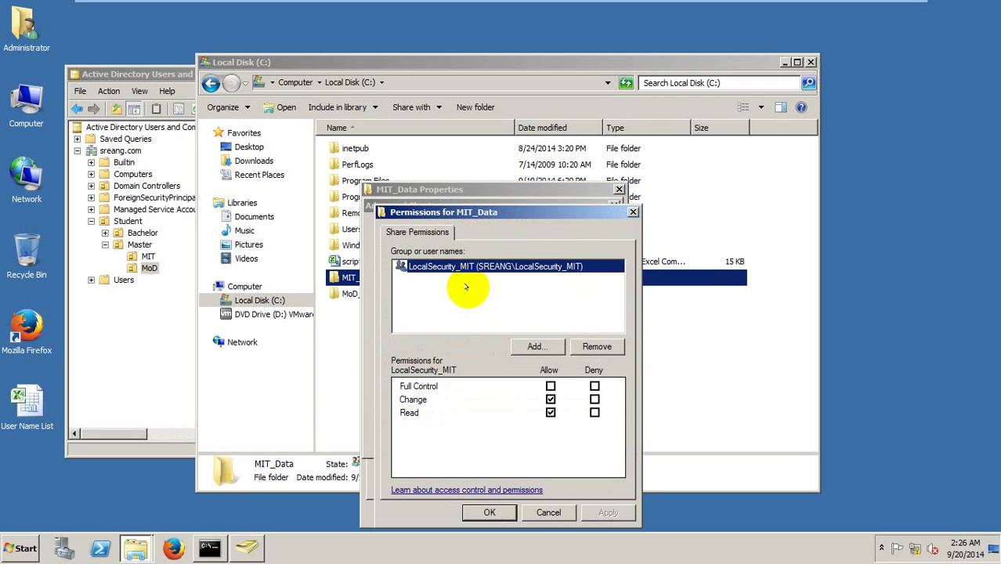
# Add the LocalSecurity_MoD group to the MIT_Data share permissions, looking it up with "local".
pyautogui.click(534, 345)
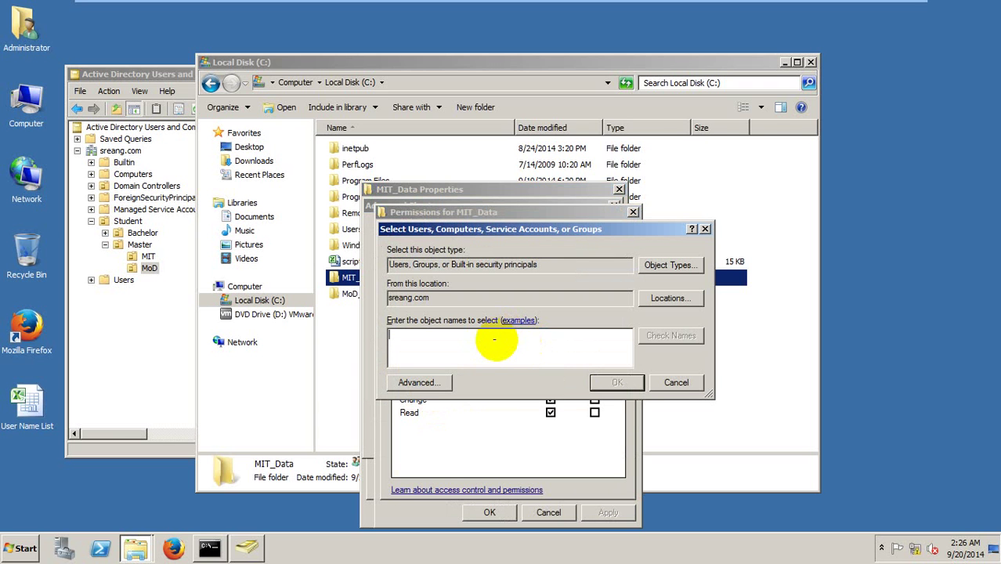
pyautogui.write('local')
pyautogui.click(672, 335)
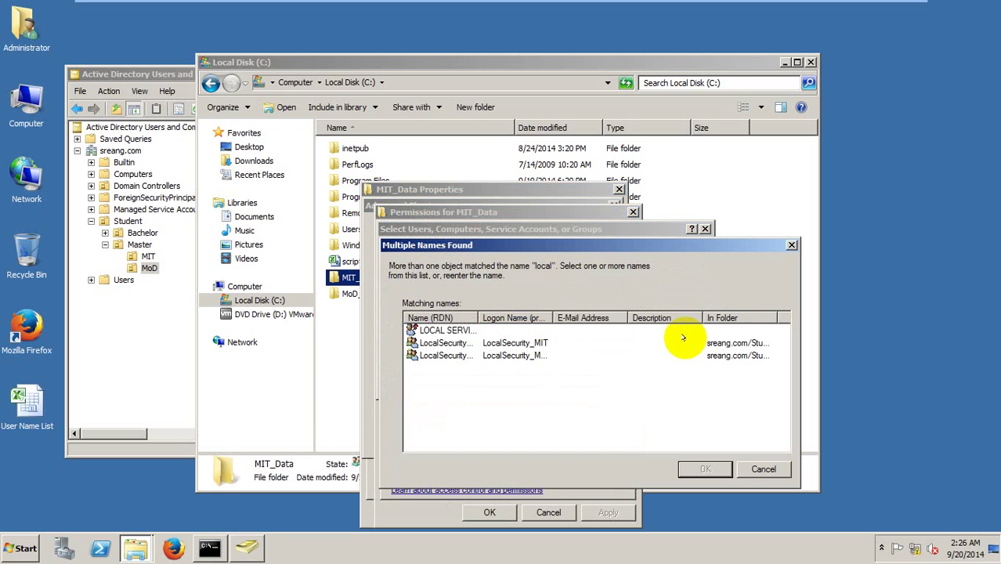
pyautogui.doubleClick(478, 317)
pyautogui.click(469, 354)
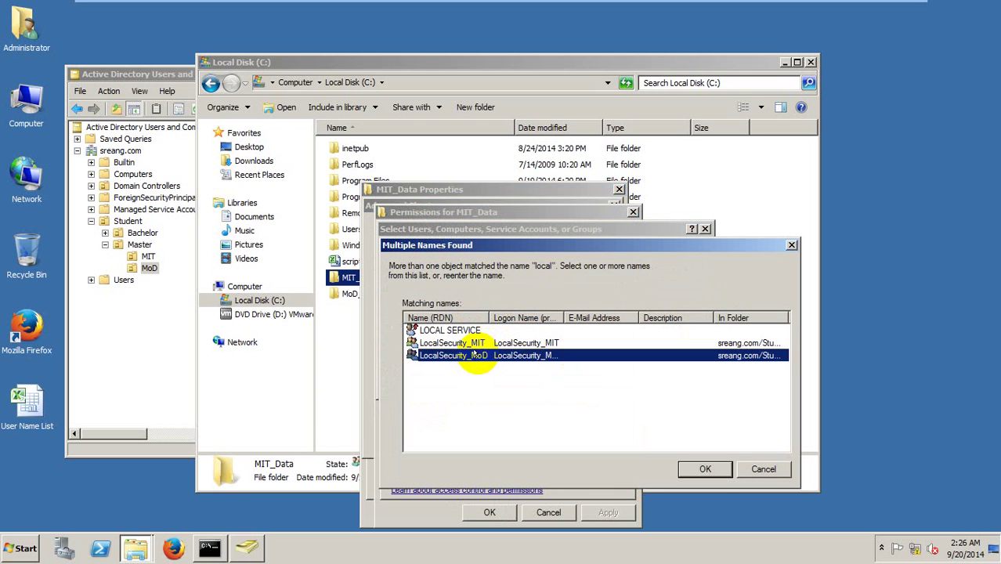
pyautogui.click(705, 469)
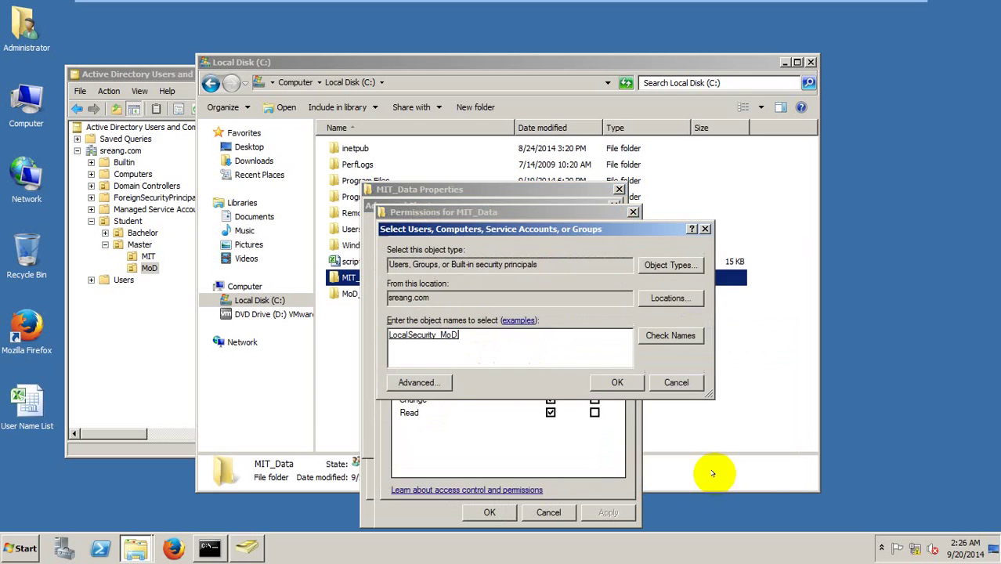
pyautogui.click(614, 382)
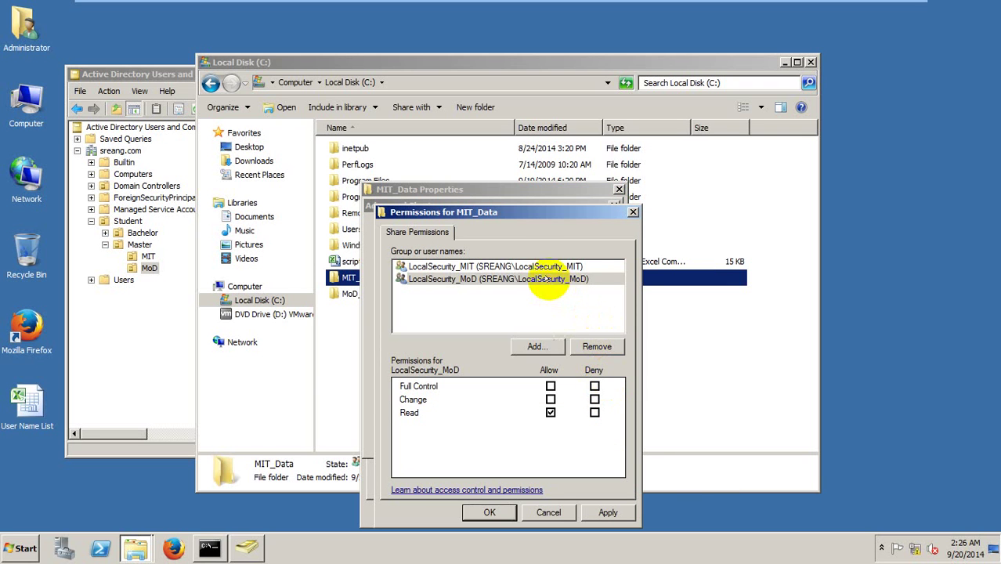
# Deny LocalSecurity_MoD Full Control, Change and Read in the MIT_Data share permissions, apply, and leave the advanced sharing settings.
pyautogui.click(548, 280)
pyautogui.click(551, 412)
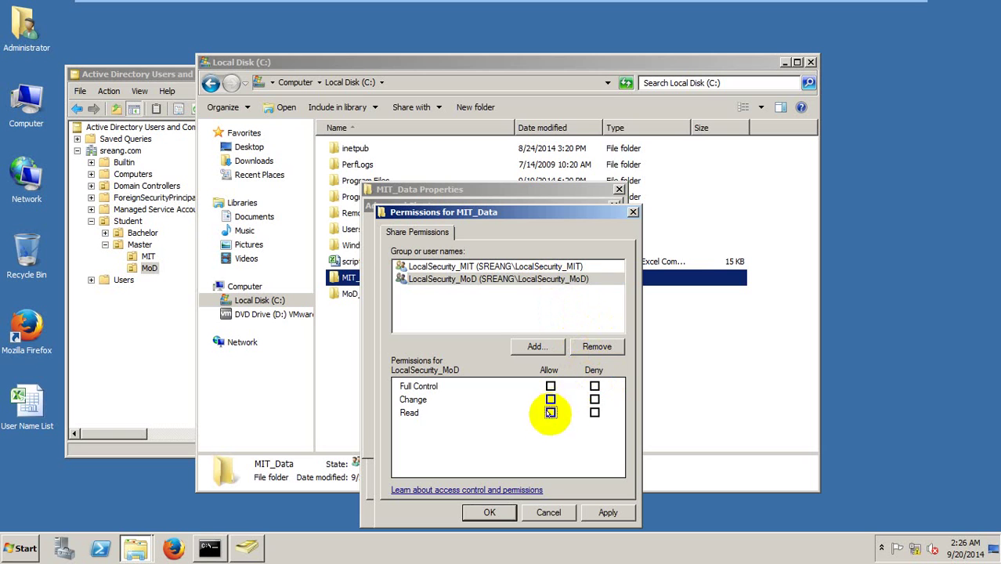
pyautogui.click(594, 385)
pyautogui.click(593, 399)
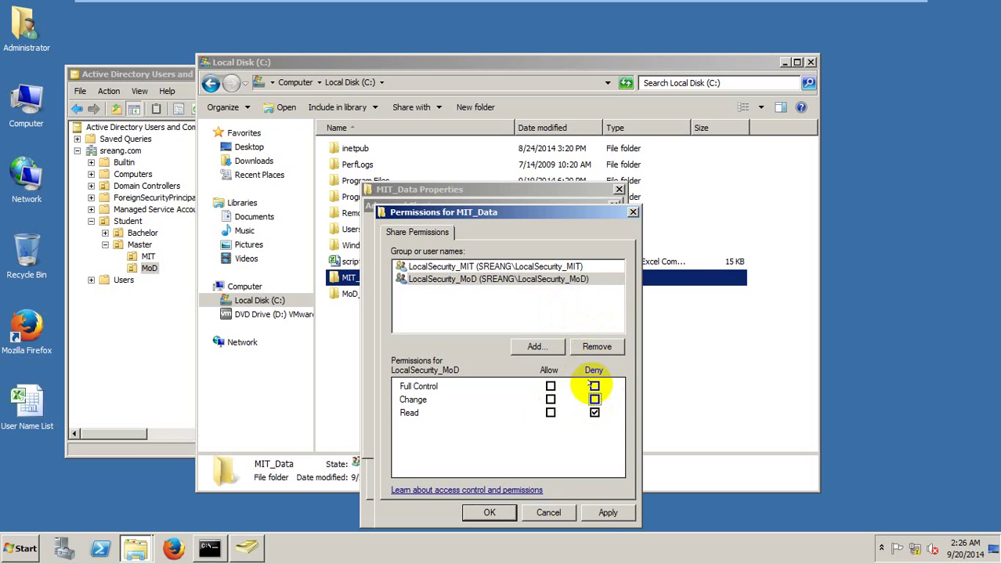
pyautogui.click(593, 385)
pyautogui.click(608, 512)
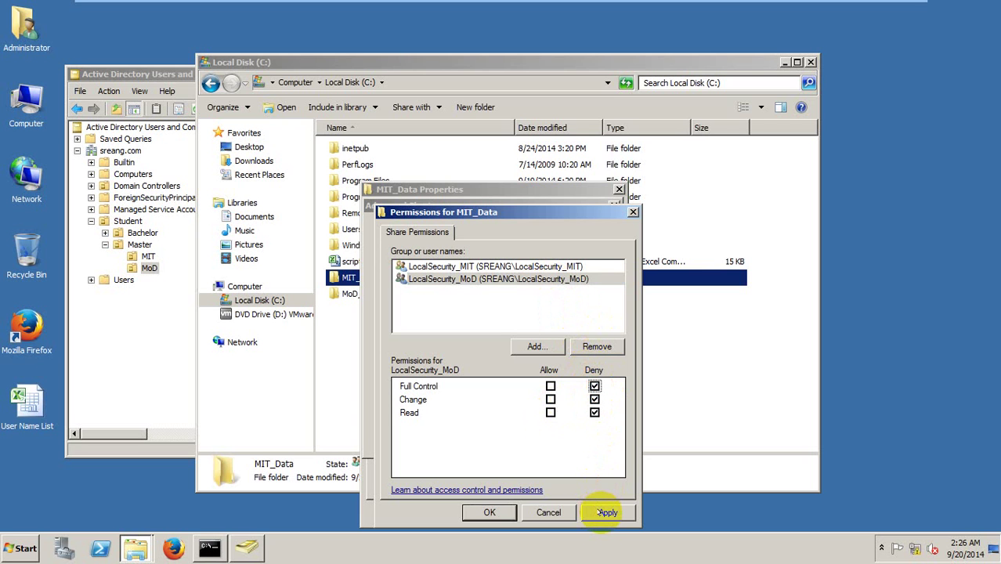
pyautogui.click(548, 512)
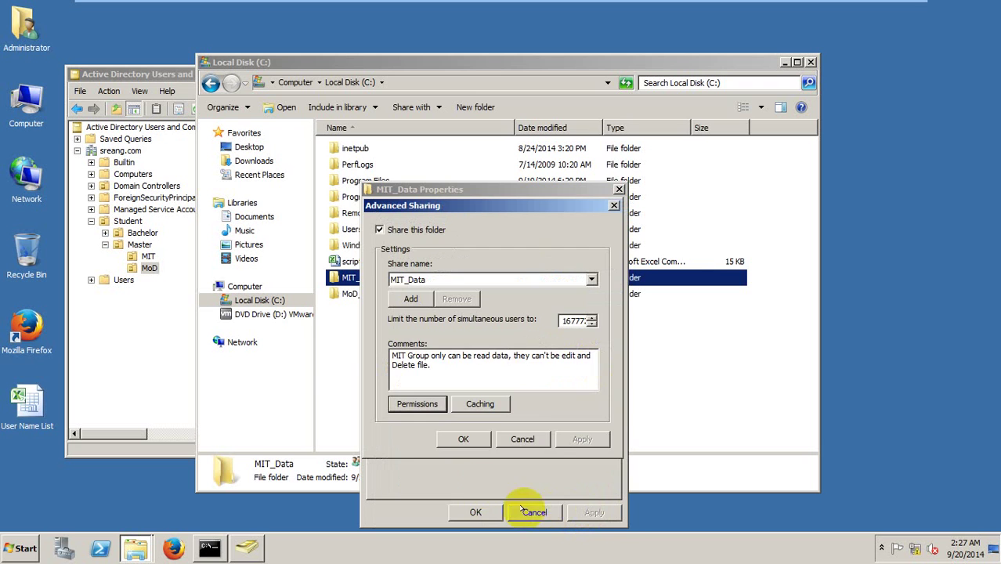
pyautogui.click(525, 441)
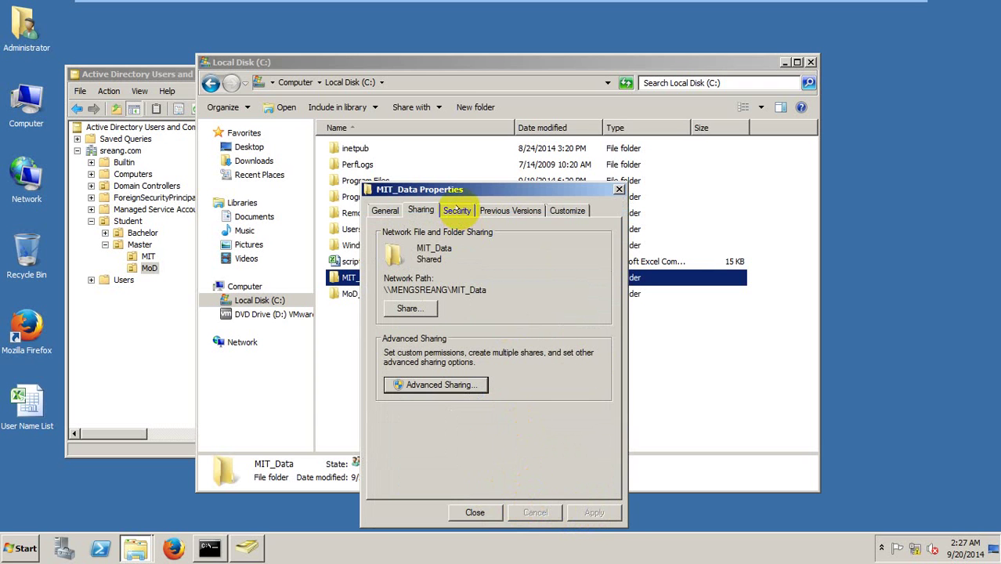
# Start a new permission entry for the LocalSecurity_MoD group in the advanced security settings of the MIT_Data folder.
pyautogui.click(457, 208)
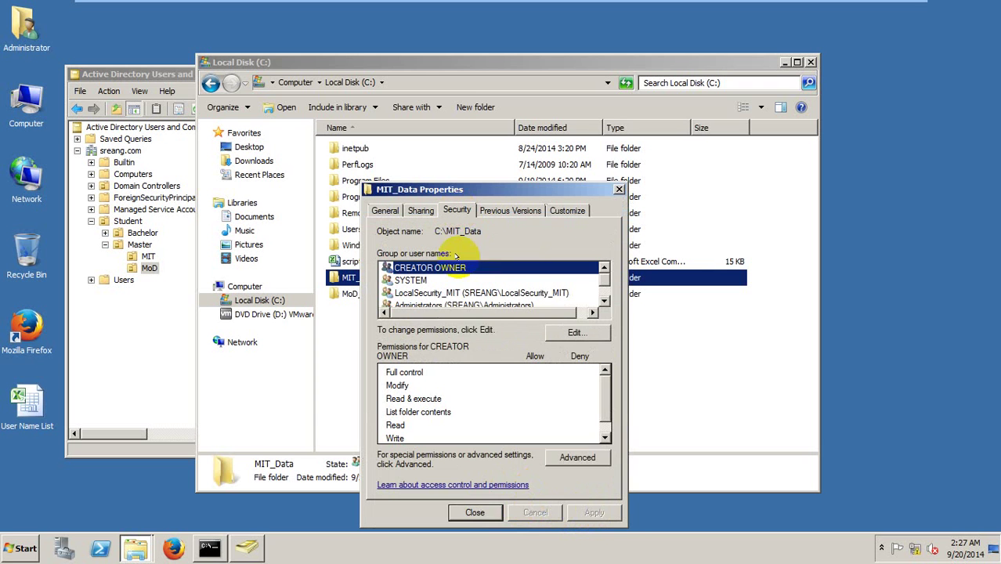
pyautogui.click(561, 455)
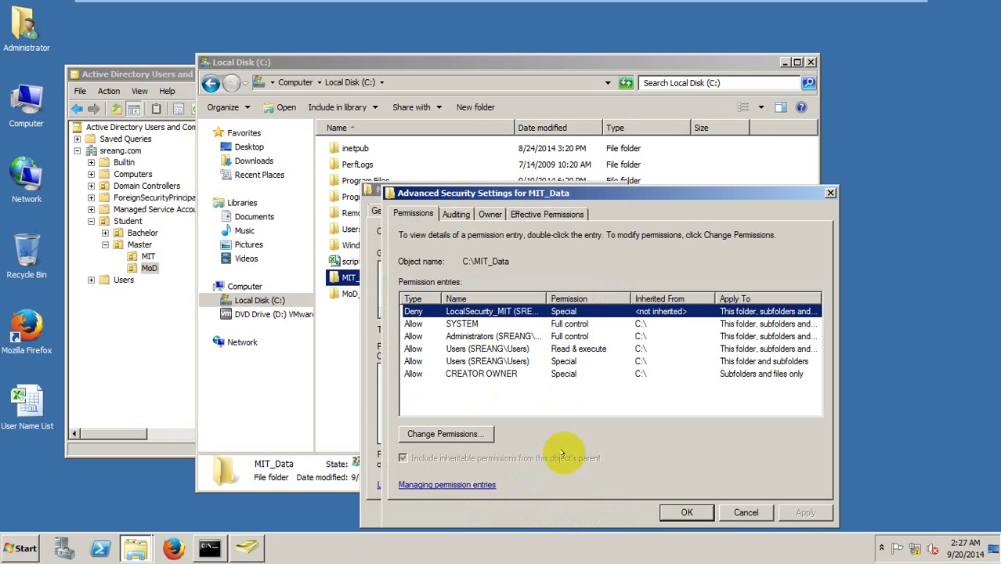
pyautogui.click(458, 434)
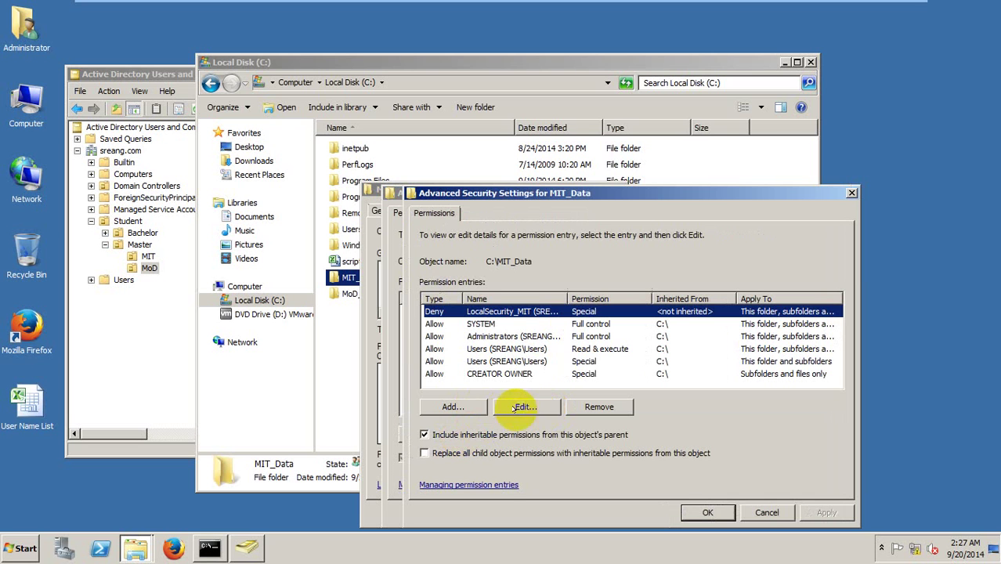
pyautogui.click(468, 407)
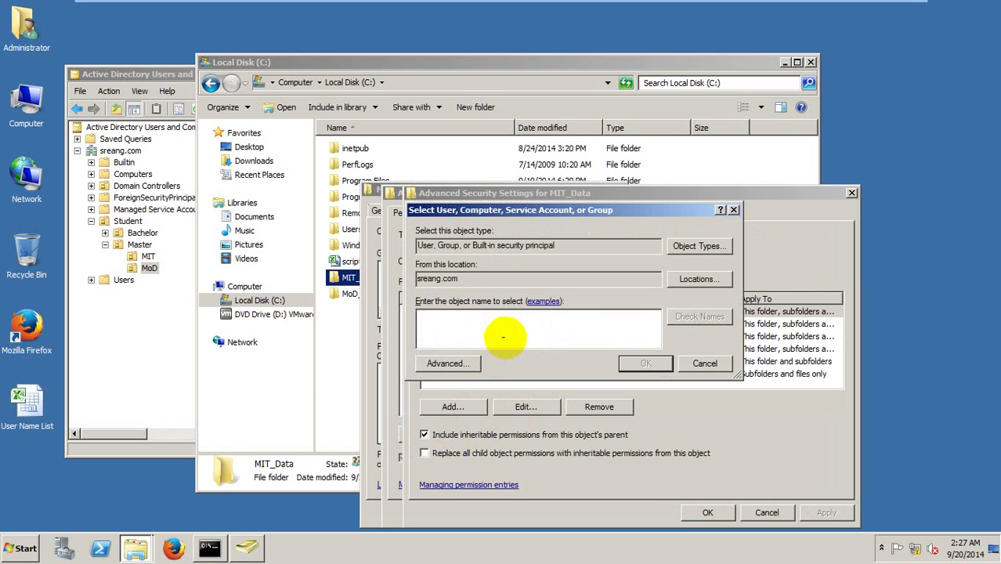
pyautogui.write('local')
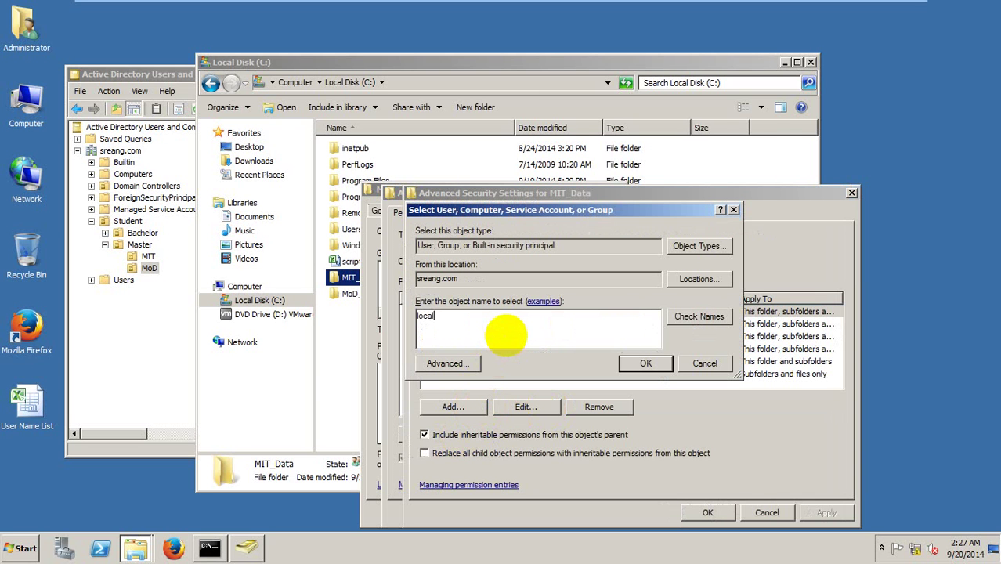
pyautogui.click(704, 316)
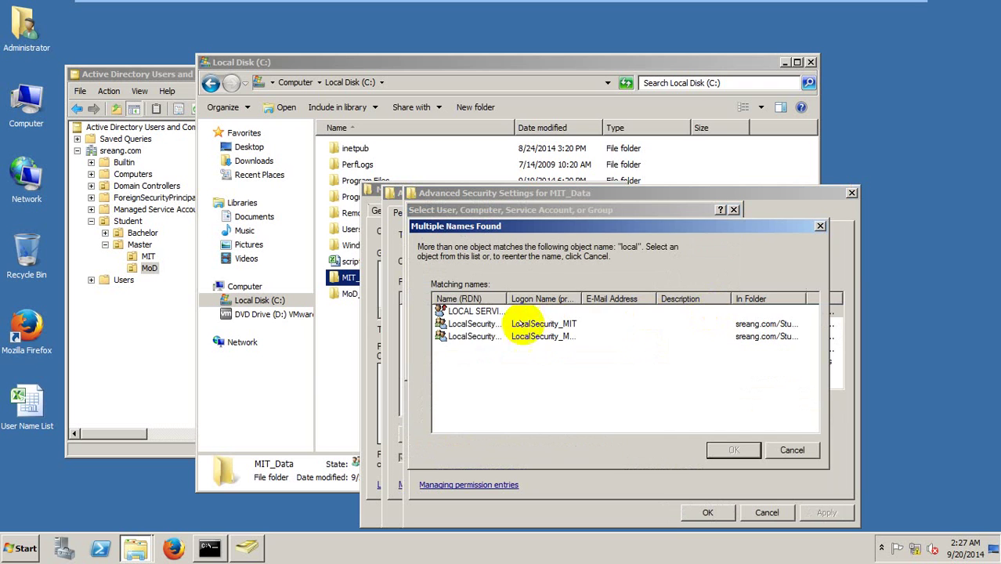
pyautogui.click(477, 336)
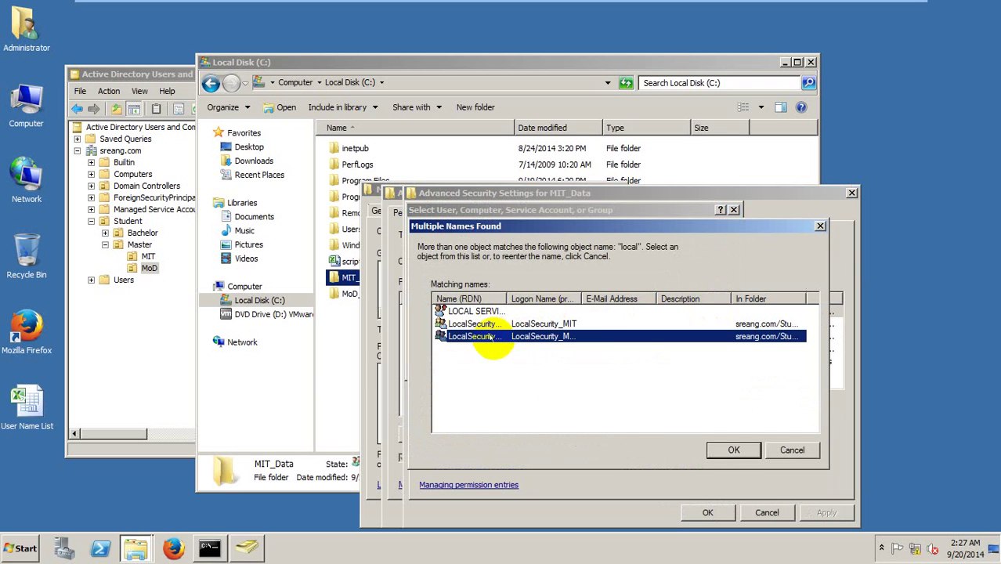
pyautogui.click(733, 449)
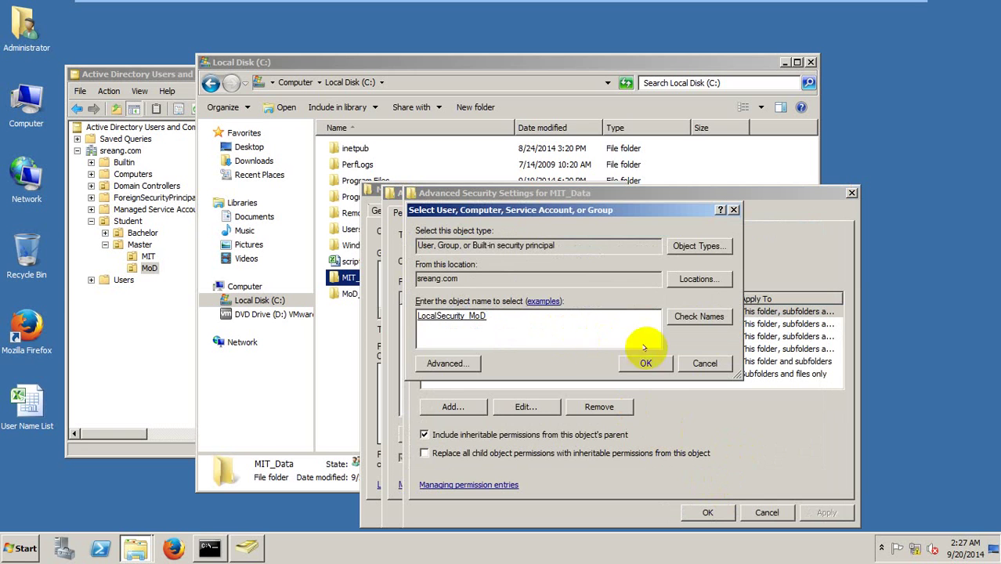
pyautogui.click(647, 363)
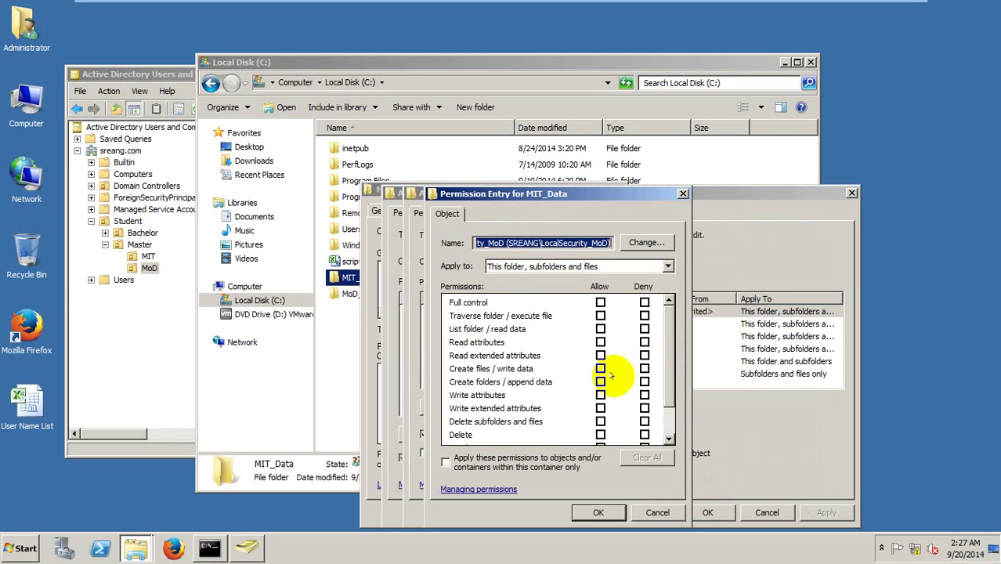
# Deny LocalSecurity_MoD Full control on MIT_Data, apply the entry, and close the folder's properties.
pyautogui.click(643, 302)
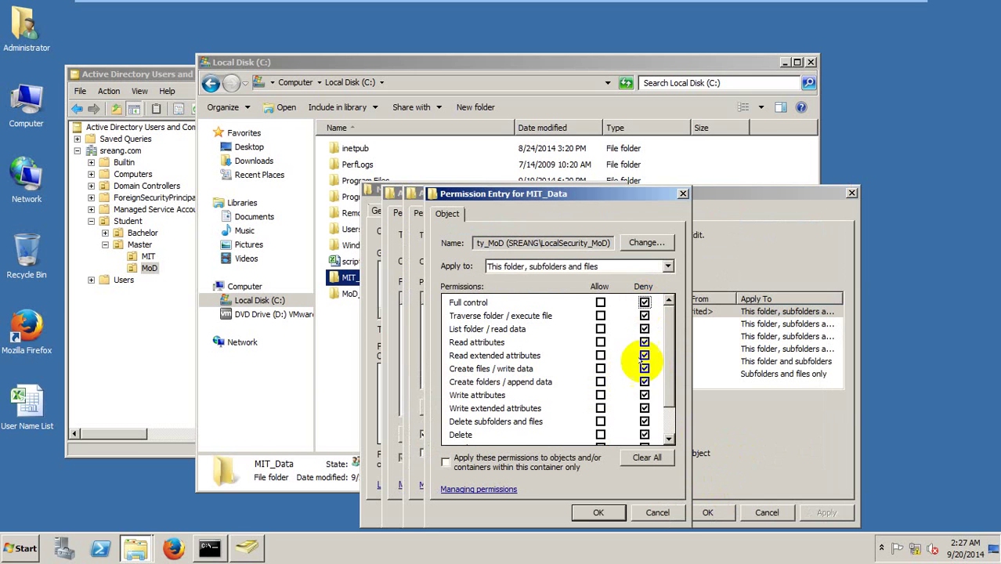
pyautogui.click(601, 512)
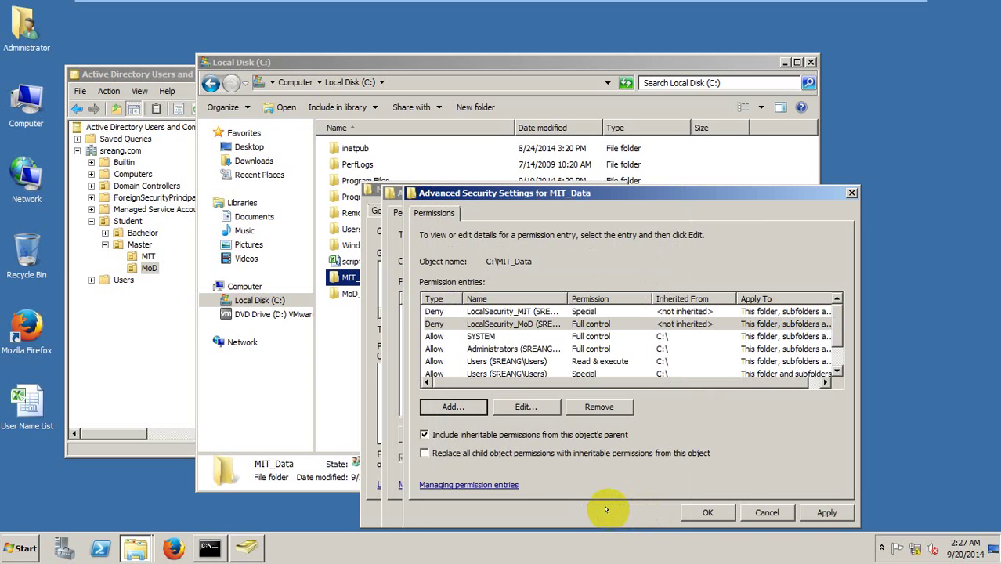
pyautogui.click(818, 512)
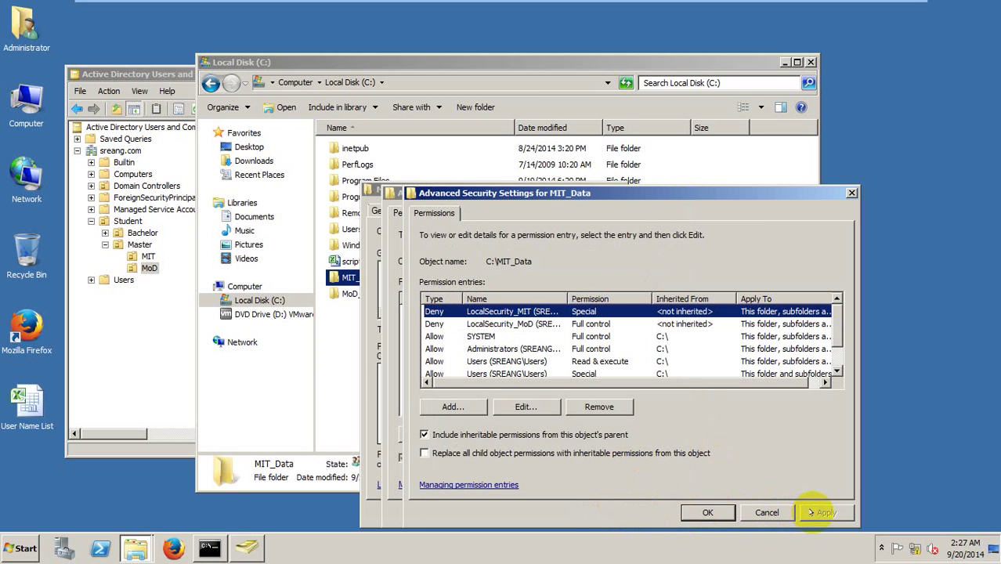
pyautogui.click(706, 512)
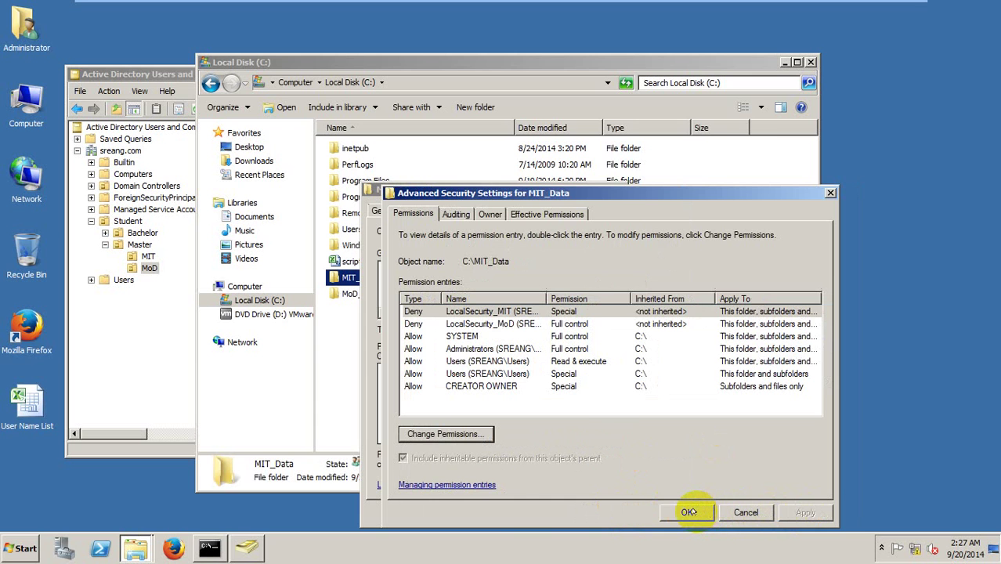
pyautogui.click(688, 512)
pyautogui.click(477, 512)
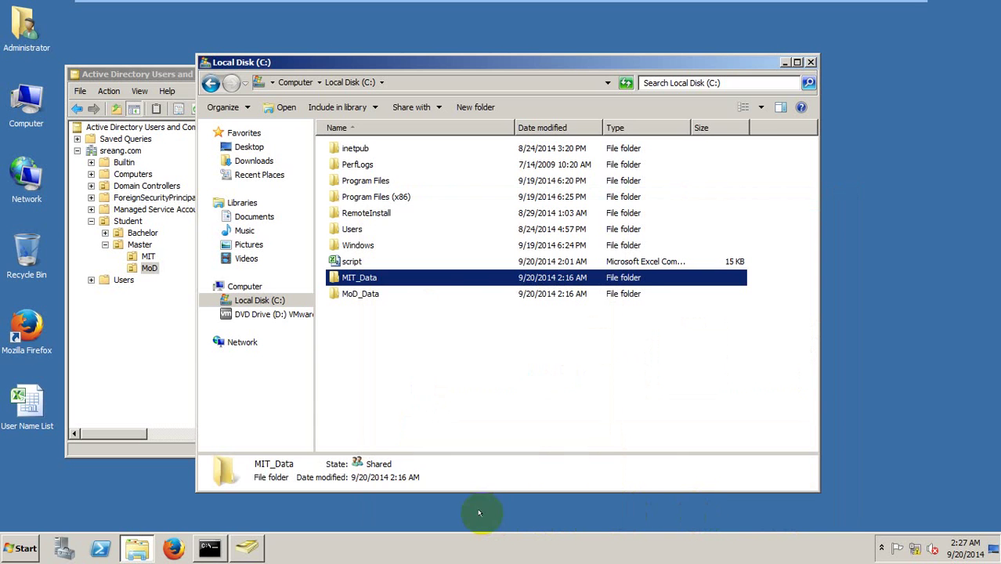
# Create a text document named "abc" inside the MIT_Data folder.
pyautogui.doubleClick(357, 282)
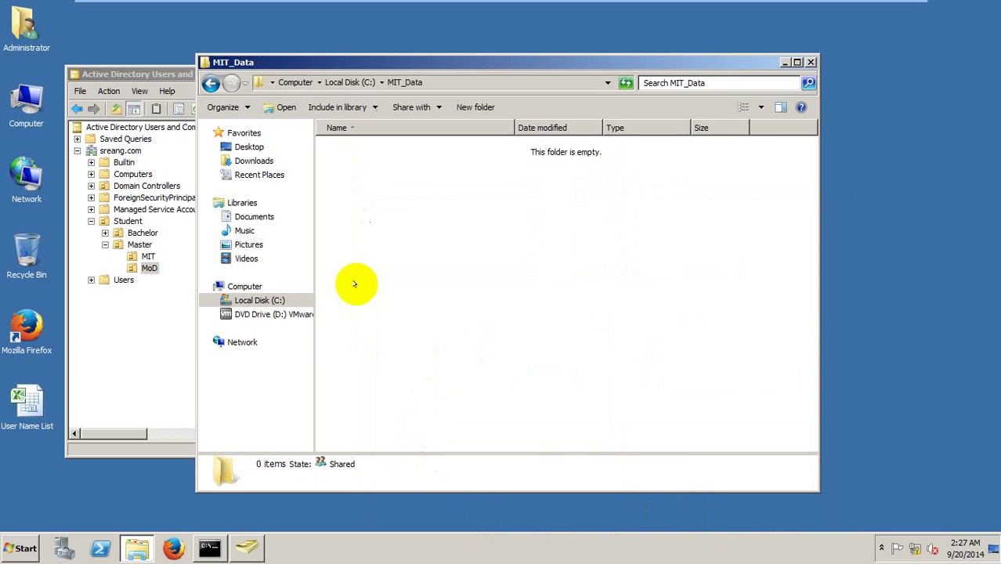
pyautogui.rightClick(374, 197)
pyautogui.moveTo(509, 345)
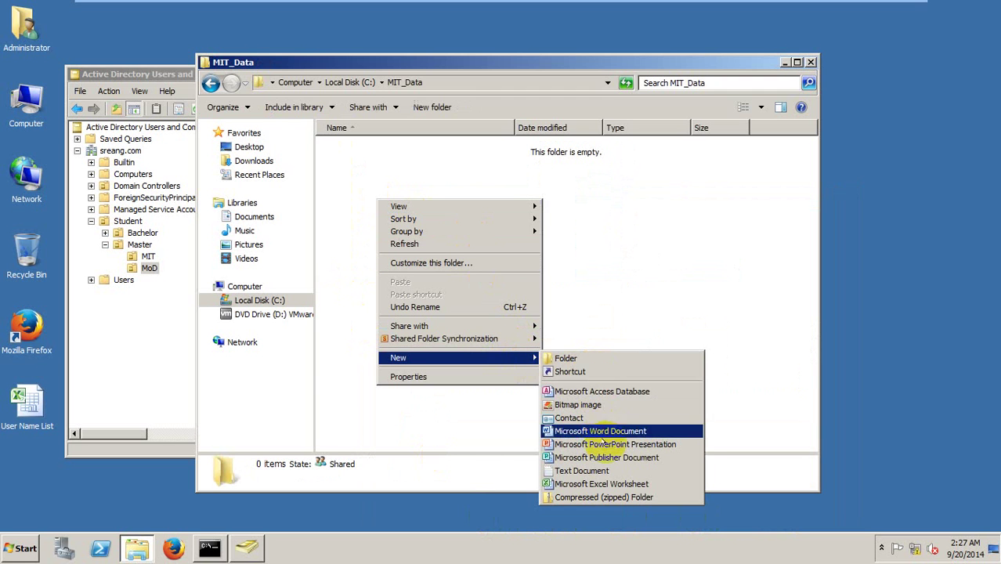
pyautogui.click(597, 469)
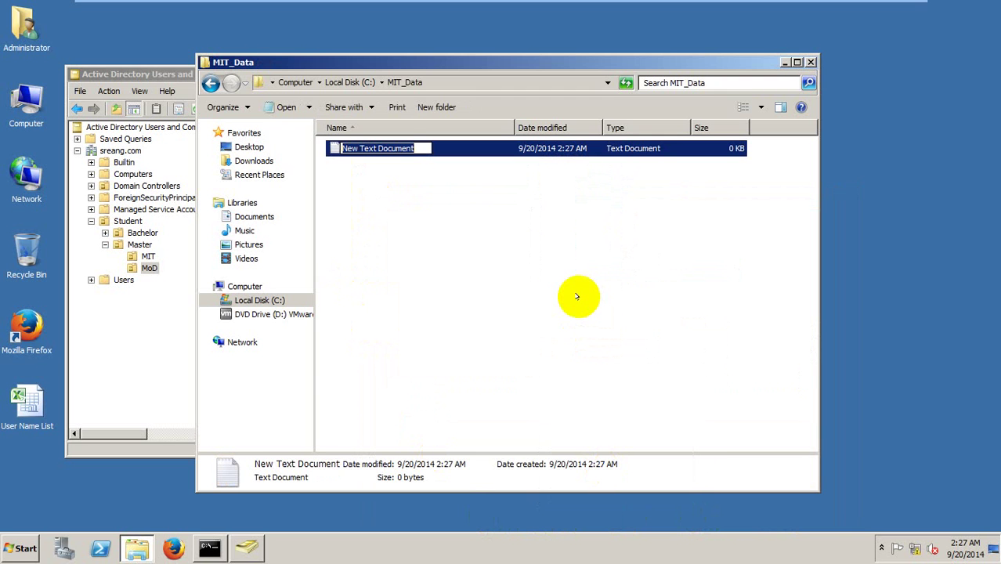
pyautogui.write('abc')
pyautogui.press('Return')
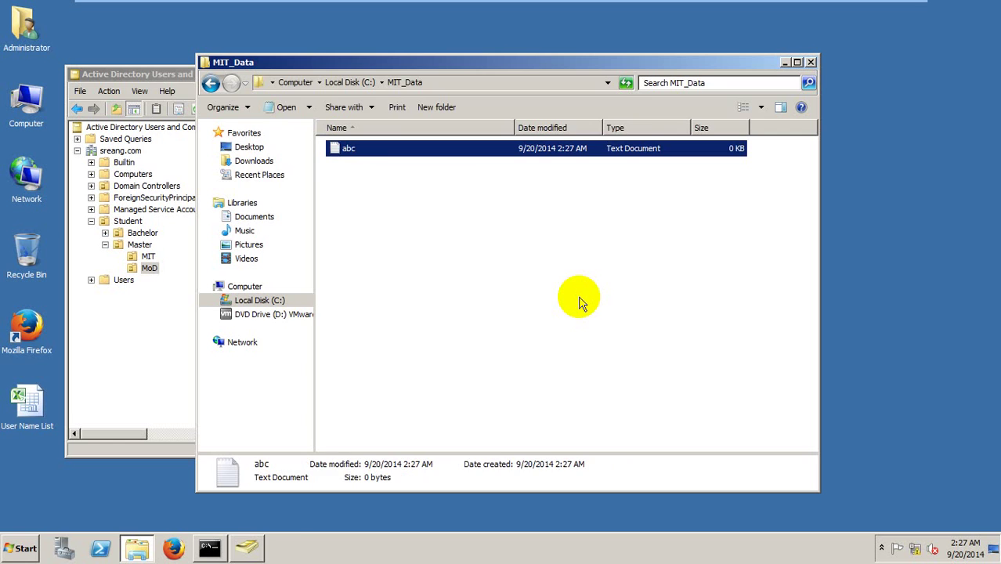
# Write "abc" in the new abc text document, then save and close it.
pyautogui.press('Return')
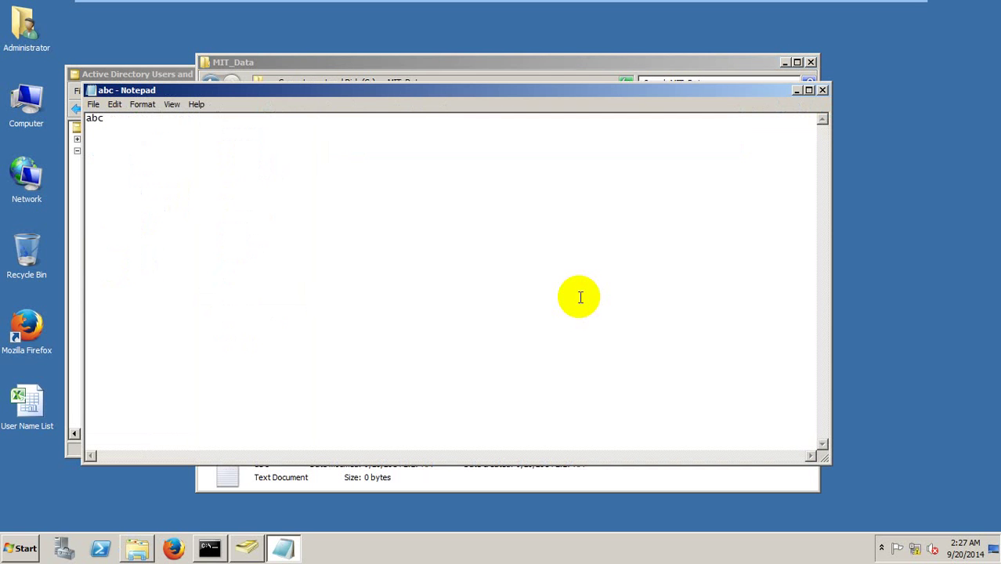
pyautogui.hotkey('alt', 'F4')
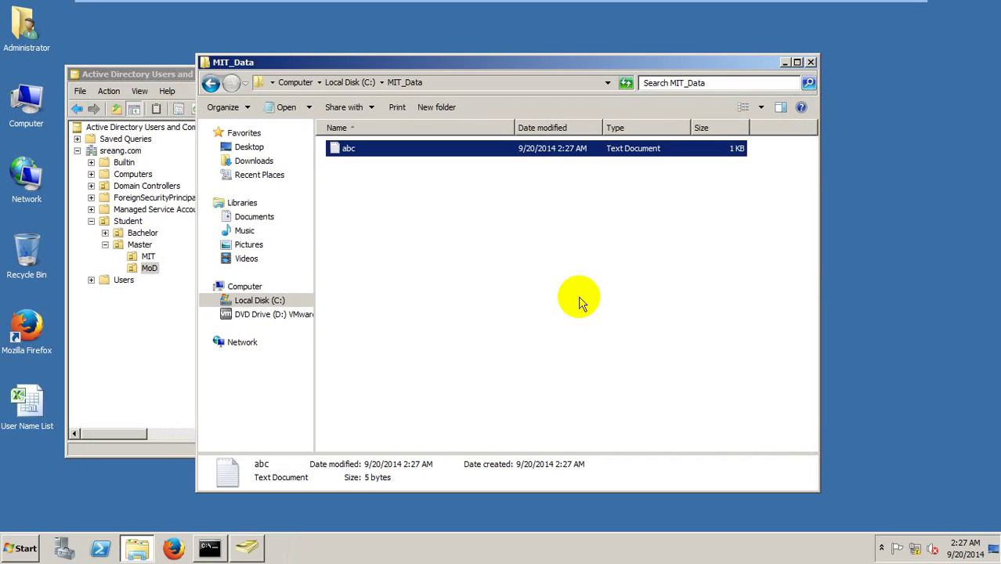
pyautogui.click(442, 208)
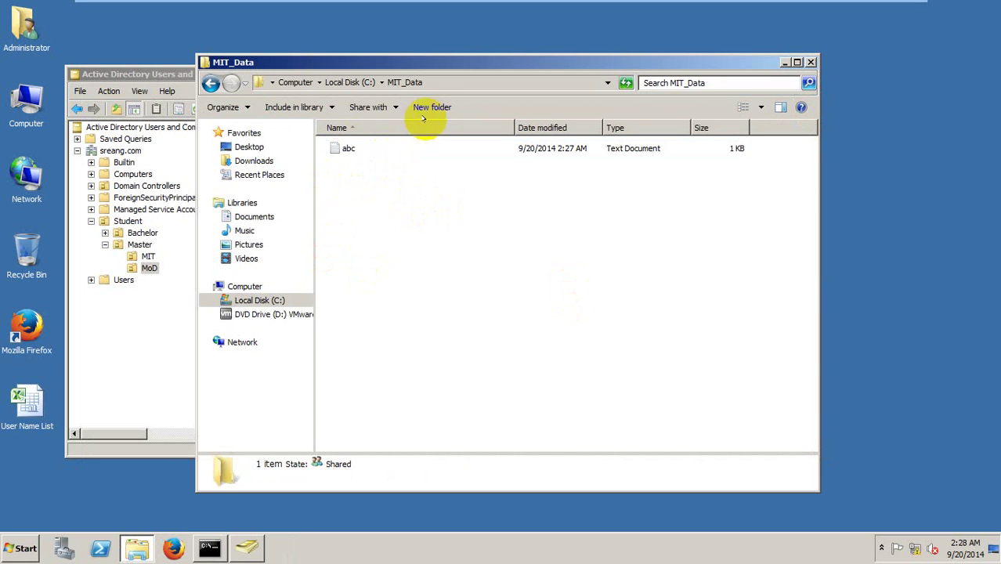
# Create a text document named "123" inside the MoD_Data folder on drive C.
pyautogui.click(351, 81)
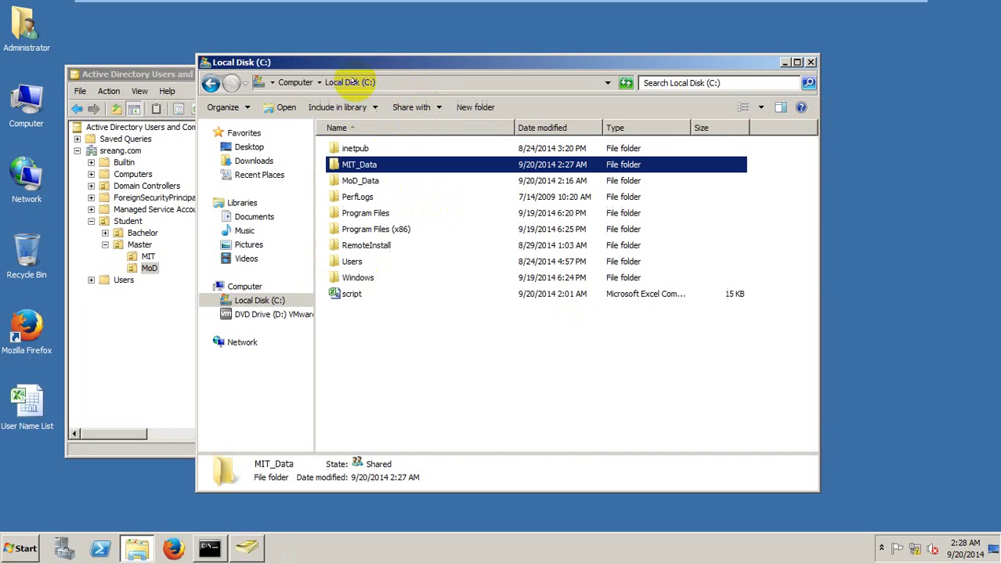
pyautogui.doubleClick(360, 181)
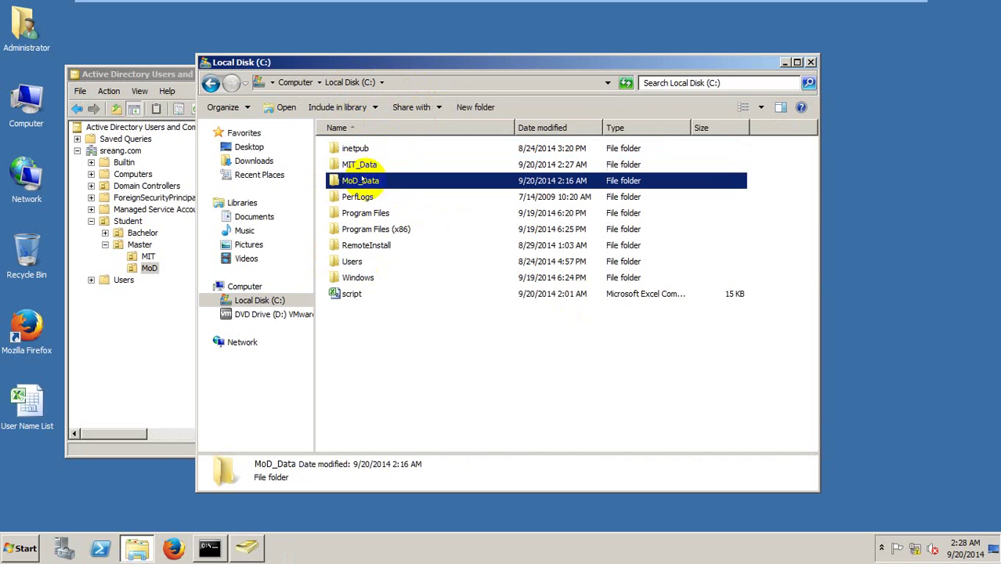
pyautogui.rightClick(368, 191)
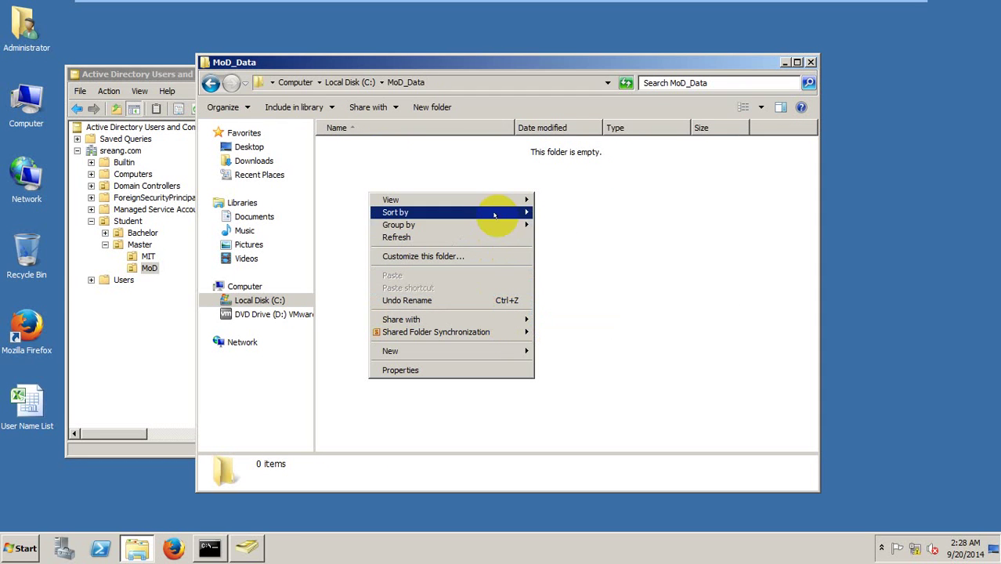
pyautogui.moveTo(495, 224)
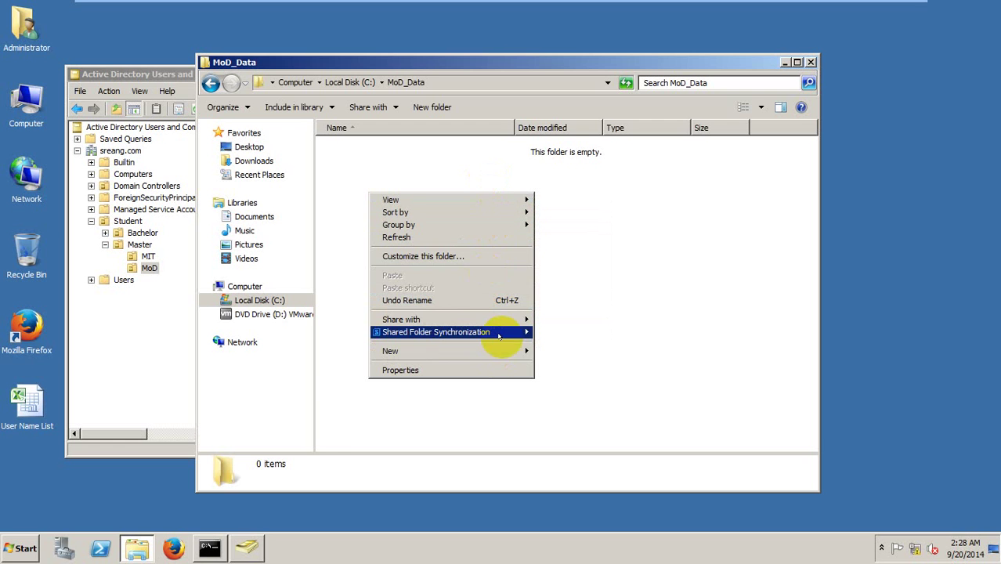
pyautogui.moveTo(507, 356)
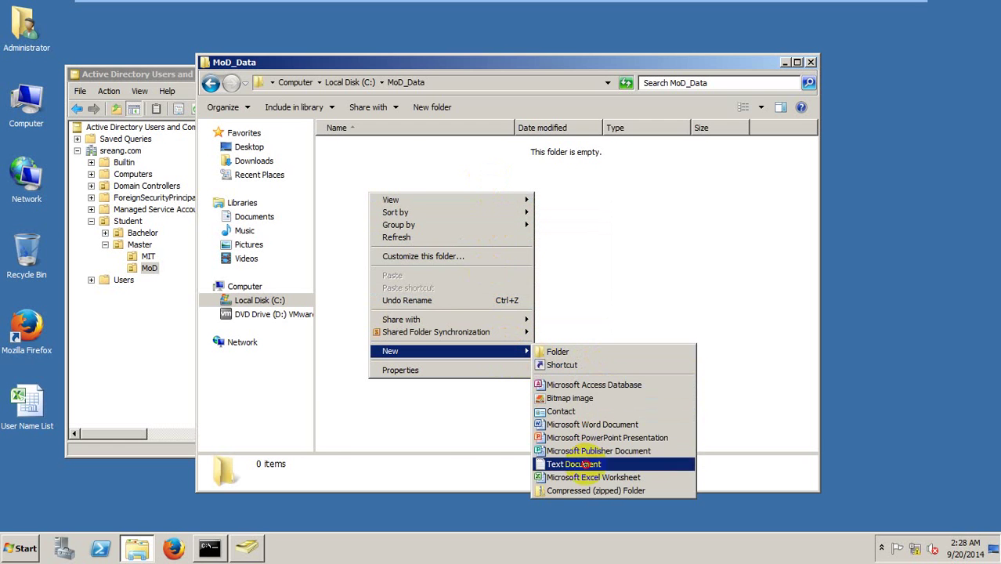
pyautogui.click(552, 463)
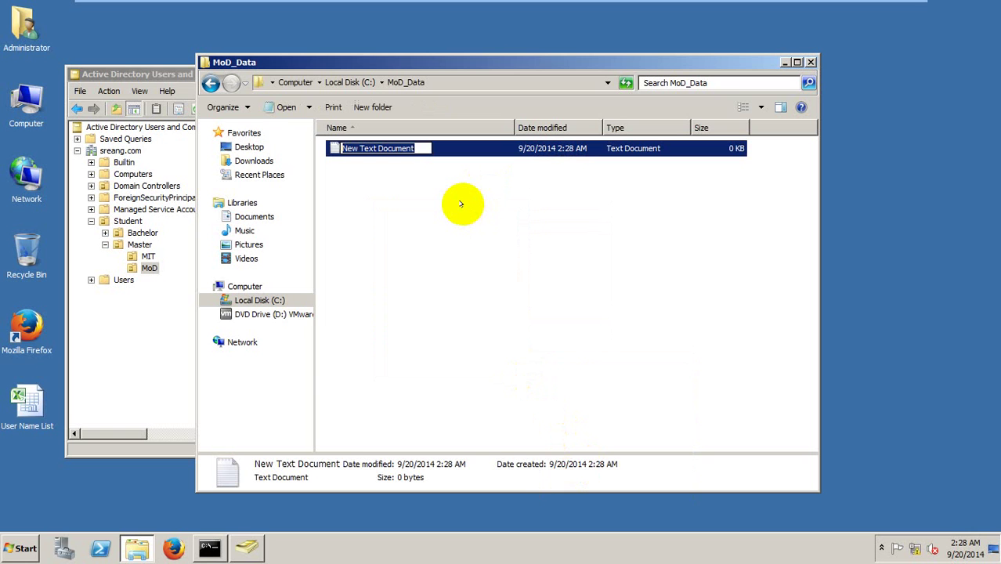
pyautogui.write('123')
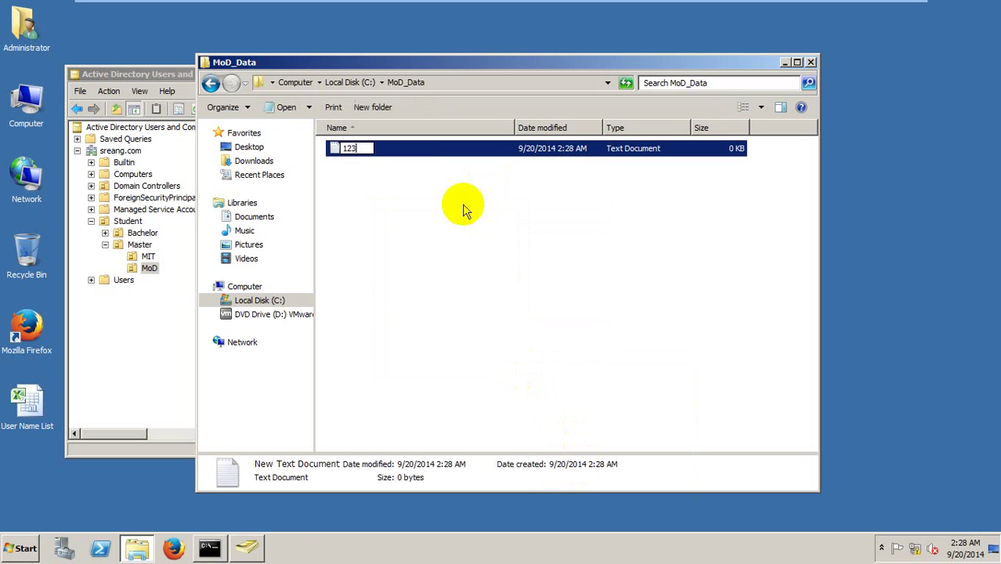
pyautogui.press('Return')
# Write "123" in the 123 text document, then save and close it.
pyautogui.press('Return')
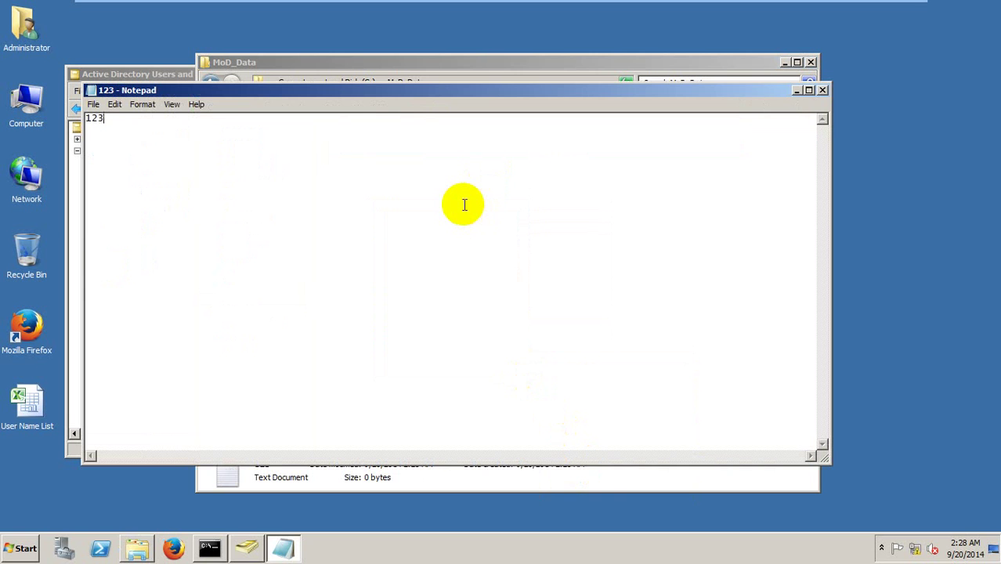
pyautogui.click(821, 90)
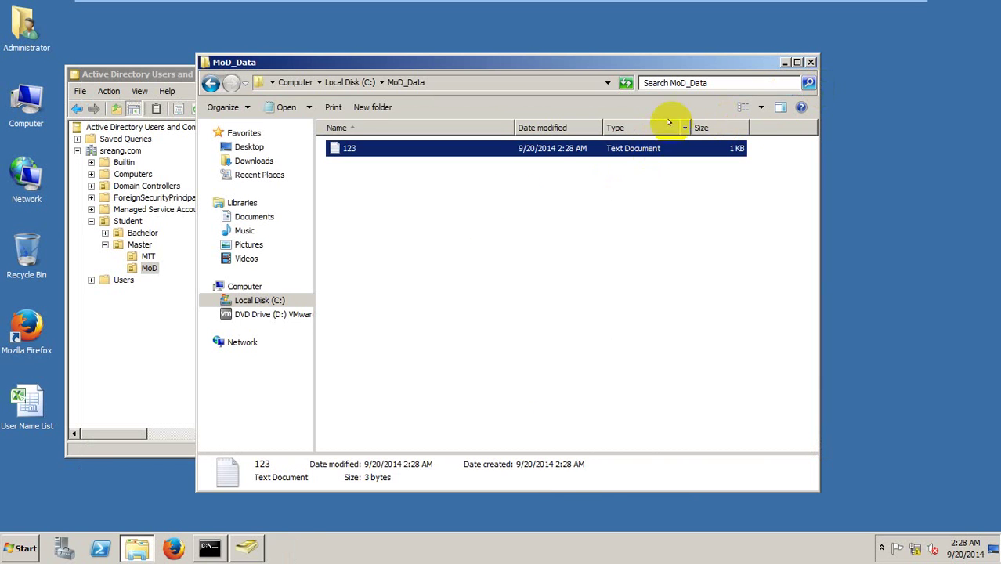
pyautogui.click(402, 190)
# Turn on sharing for the MoD_Data folder on drive C in its advanced sharing settings.
pyautogui.click(346, 82)
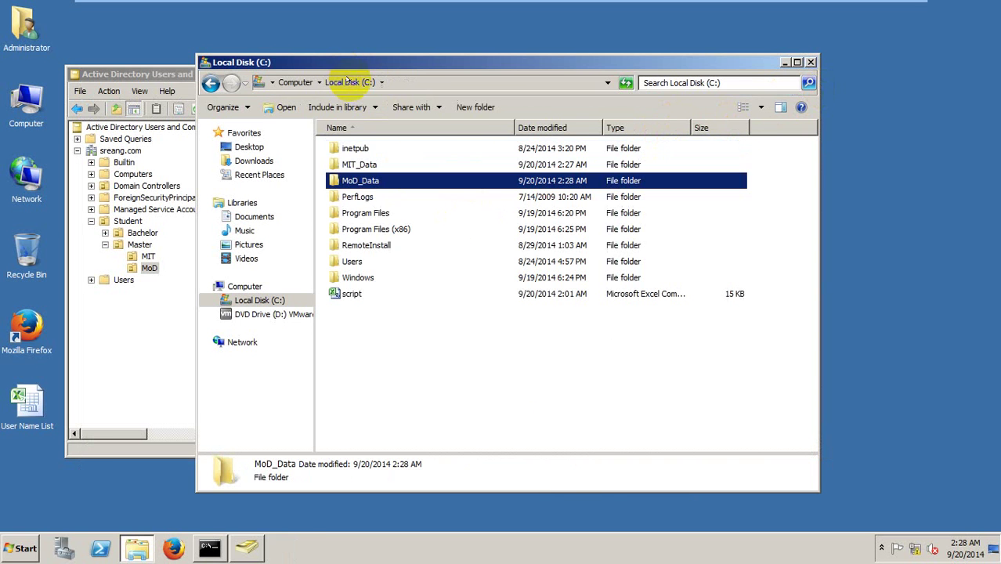
pyautogui.rightClick(357, 183)
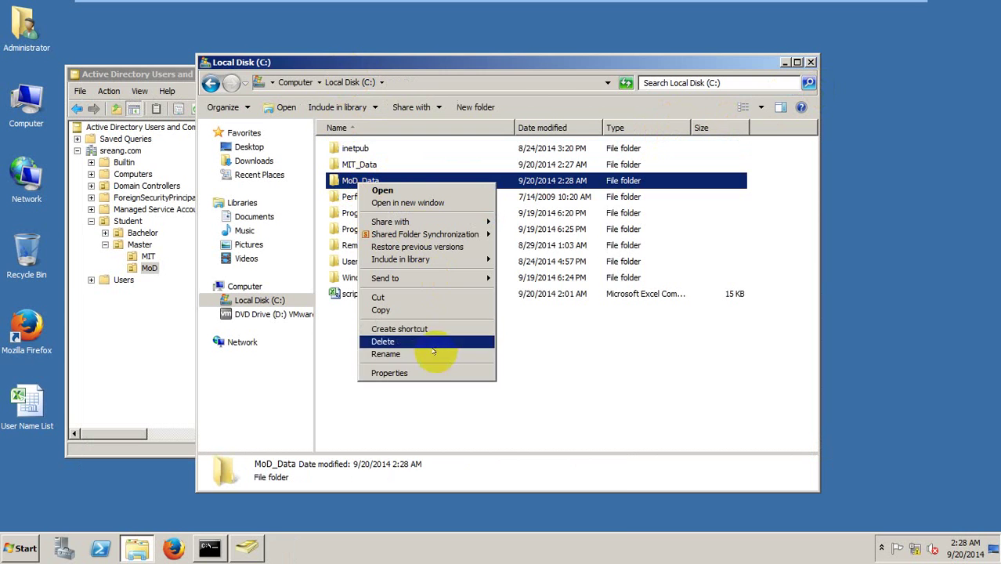
pyautogui.click(431, 372)
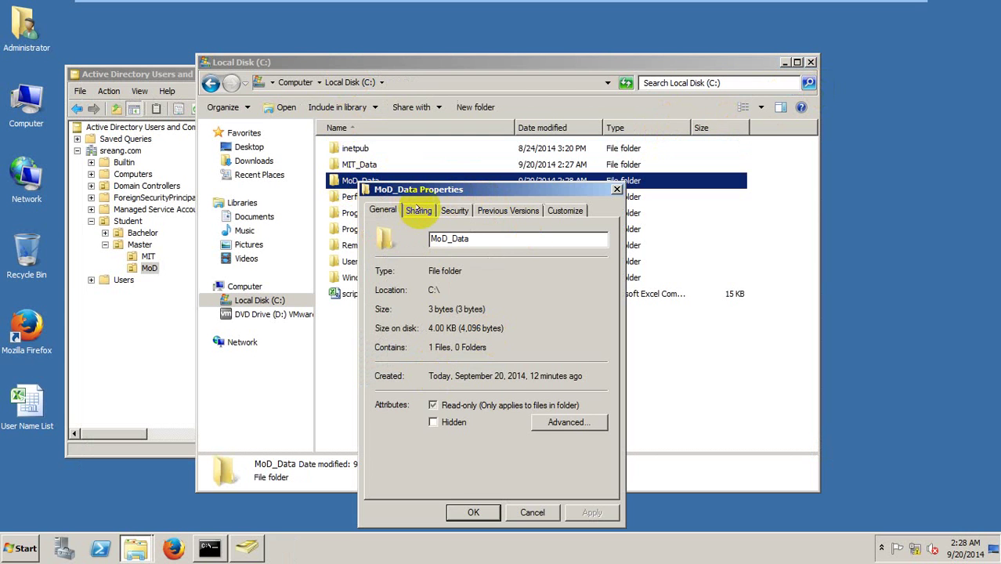
pyautogui.click(418, 210)
pyautogui.click(423, 384)
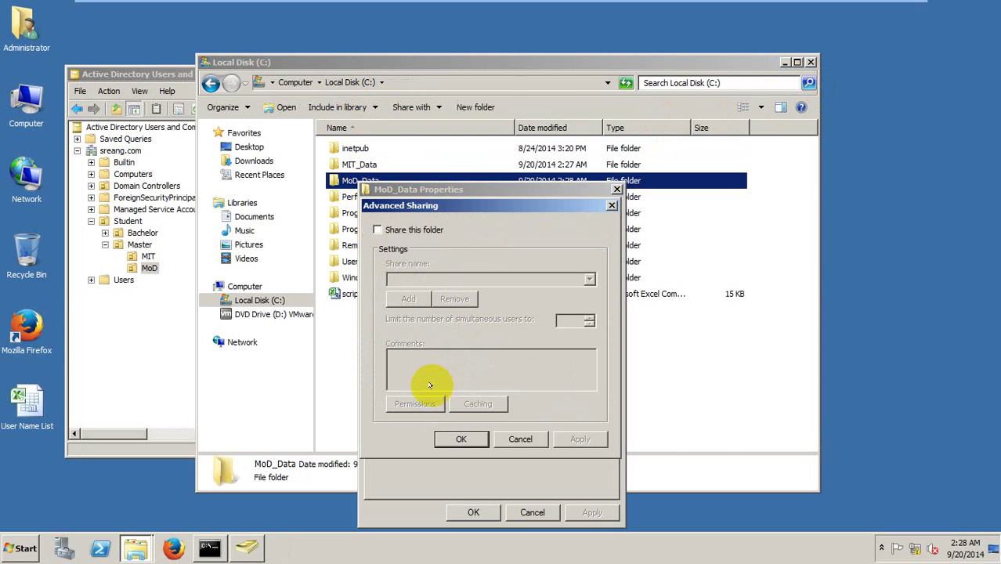
pyautogui.click(409, 230)
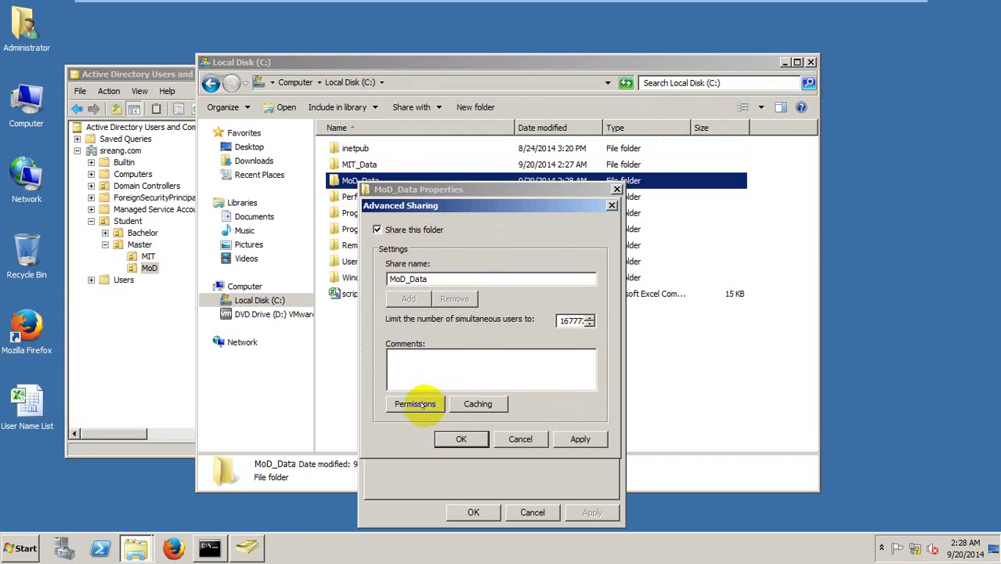
# Add the LocalSecurity_MoD group to the share permissions of MoD_Data.
pyautogui.click(417, 404)
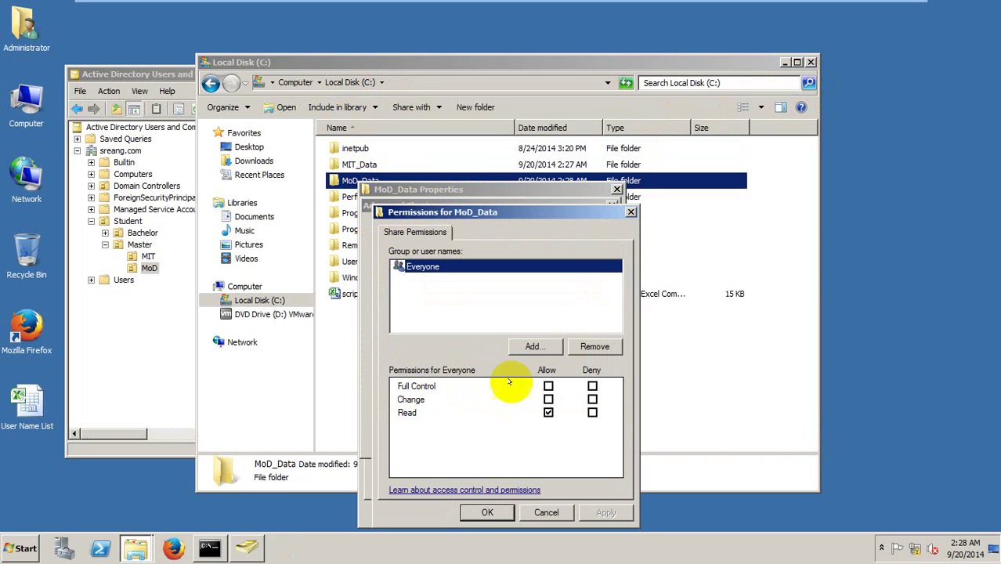
pyautogui.click(536, 346)
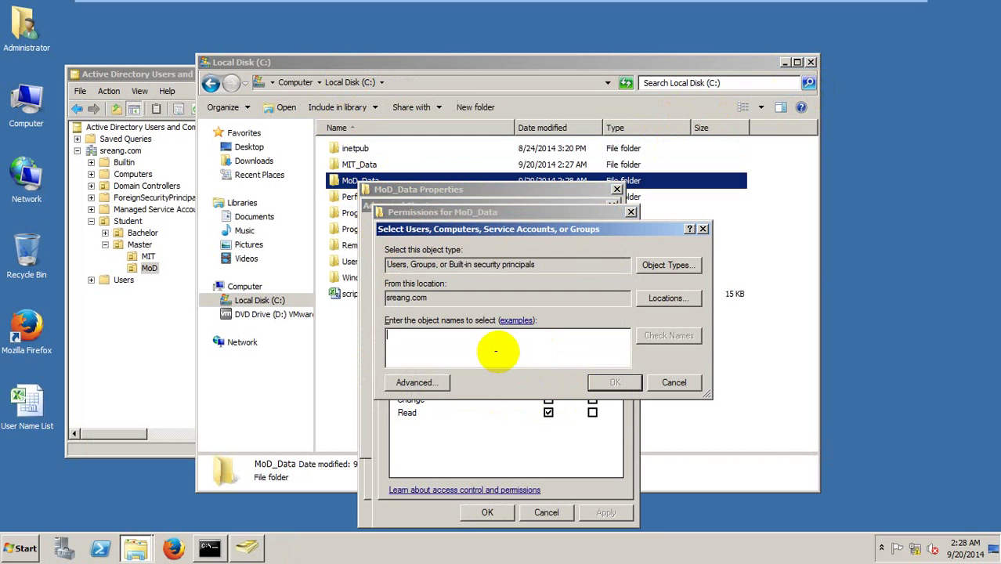
pyautogui.write('local')
pyautogui.click(669, 334)
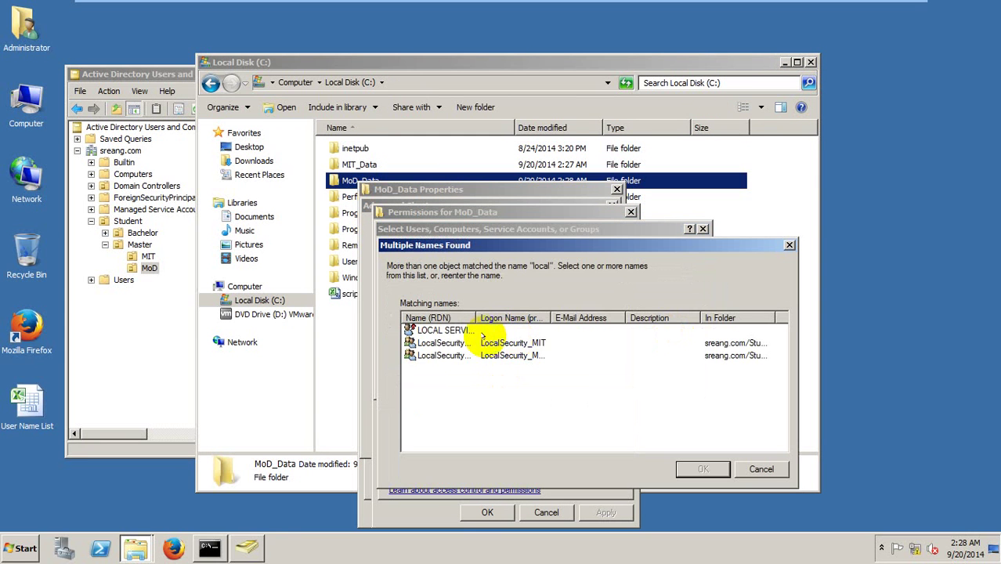
pyautogui.click(450, 354)
pyautogui.doubleClick(475, 317)
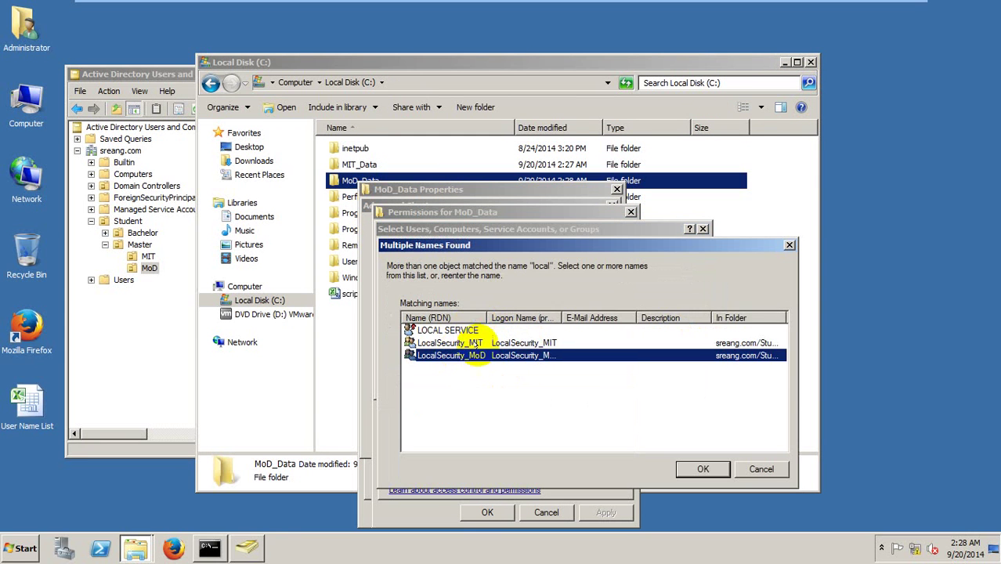
pyautogui.doubleClick(469, 354)
pyautogui.click(608, 380)
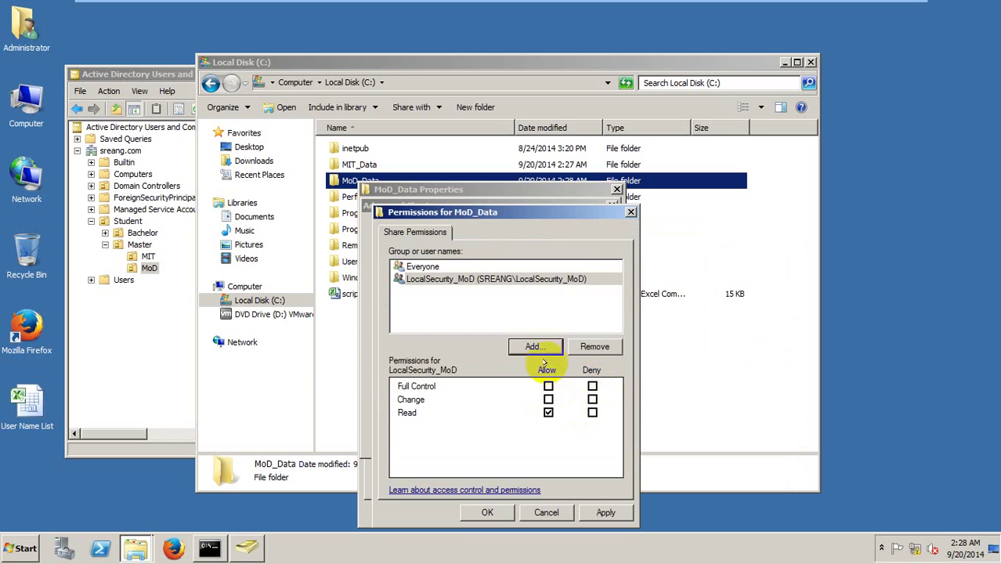
# Remove the allowed Read permission from Everyone on the MoD_Data share and apply the share permissions.
pyautogui.click(490, 279)
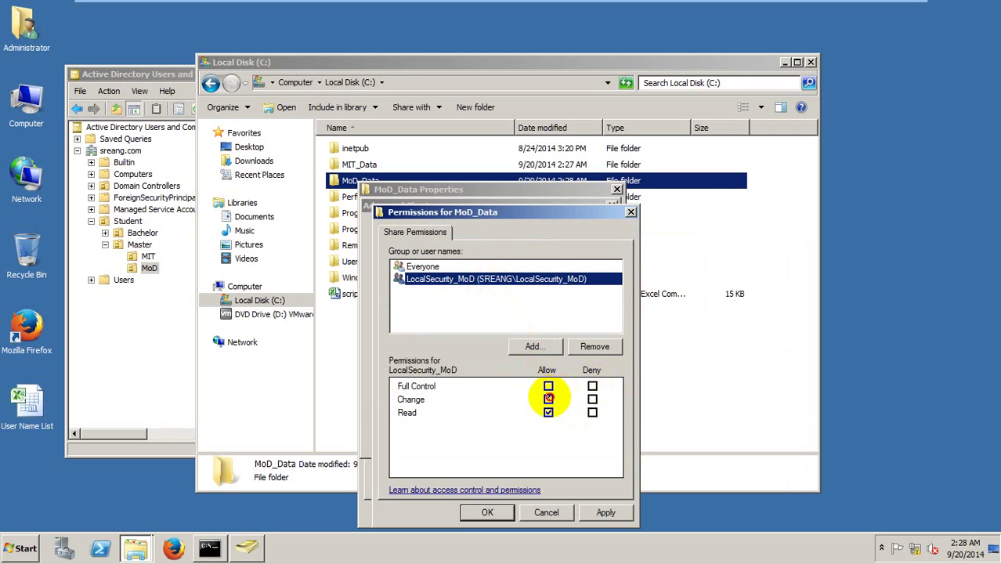
pyautogui.click(423, 267)
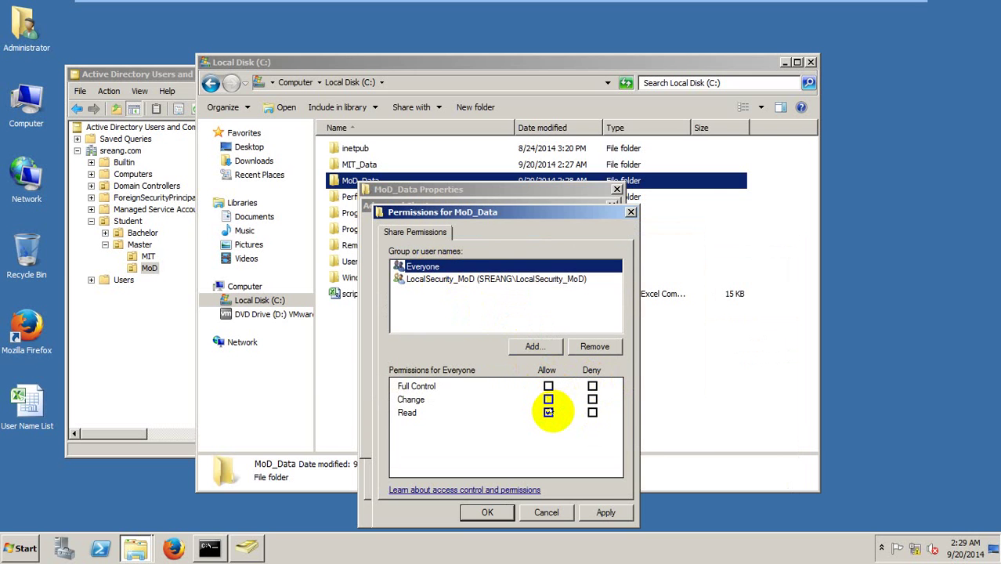
pyautogui.click(548, 412)
pyautogui.click(606, 512)
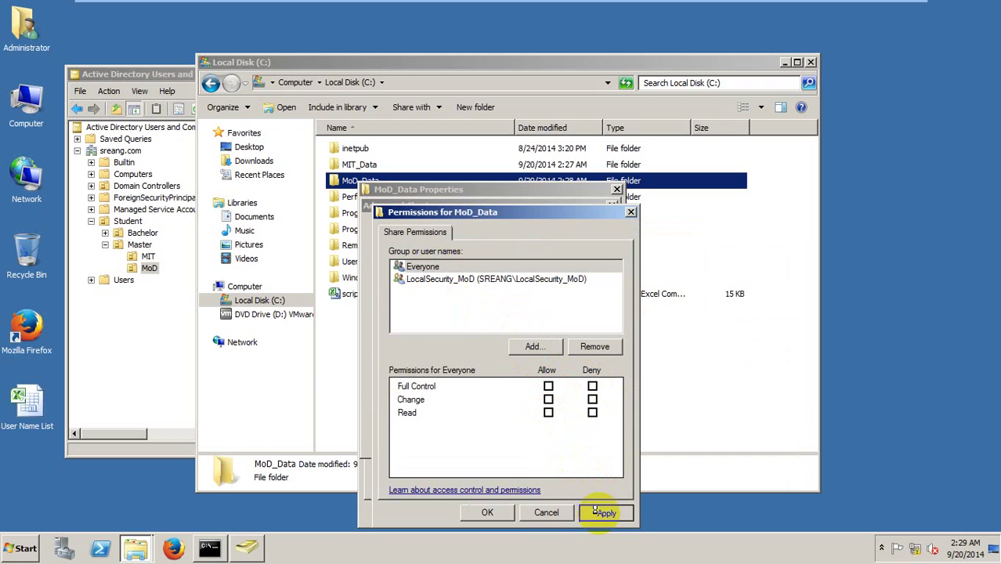
pyautogui.click(488, 512)
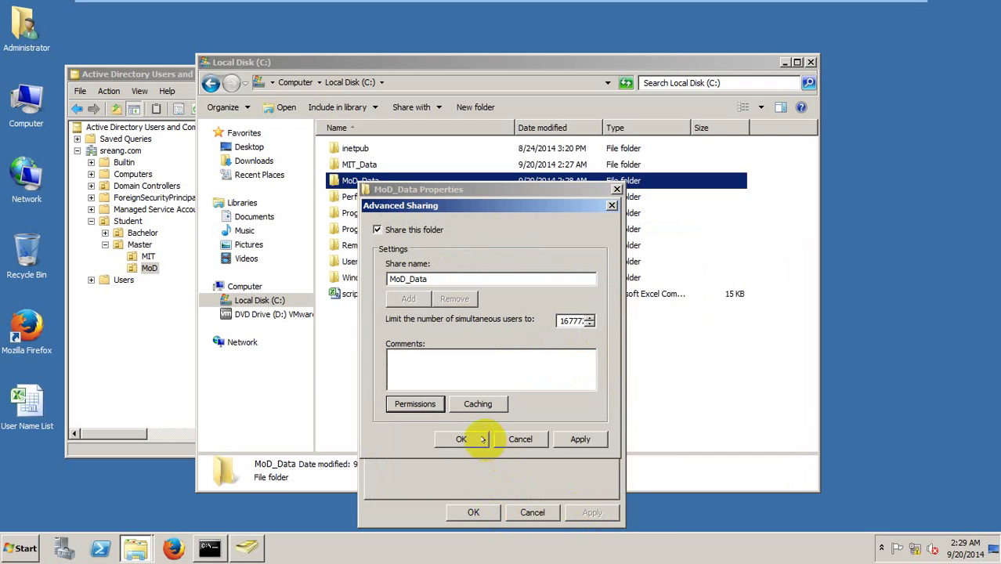
# Apply the MoD_Data share, add the comment "MoD Group only can read file." and confirm the advanced sharing settings.
pyautogui.click(580, 439)
pyautogui.click(536, 370)
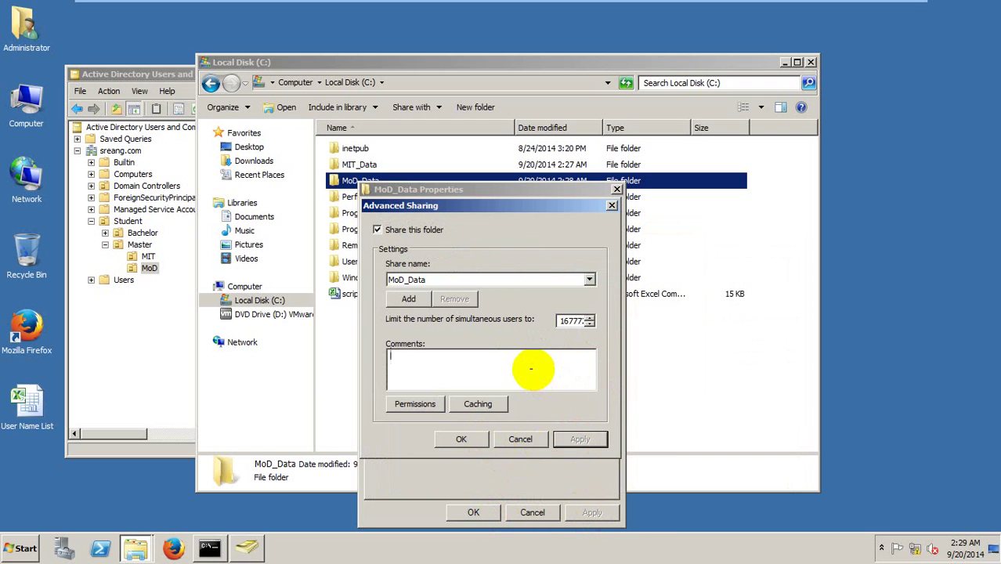
pyautogui.write('M')
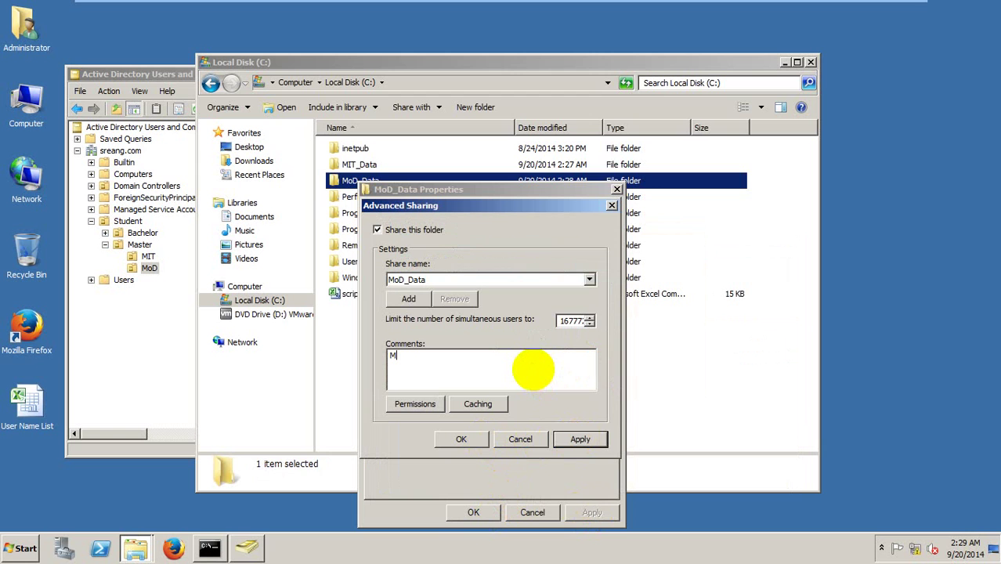
pyautogui.write('oD Group only can read file.')
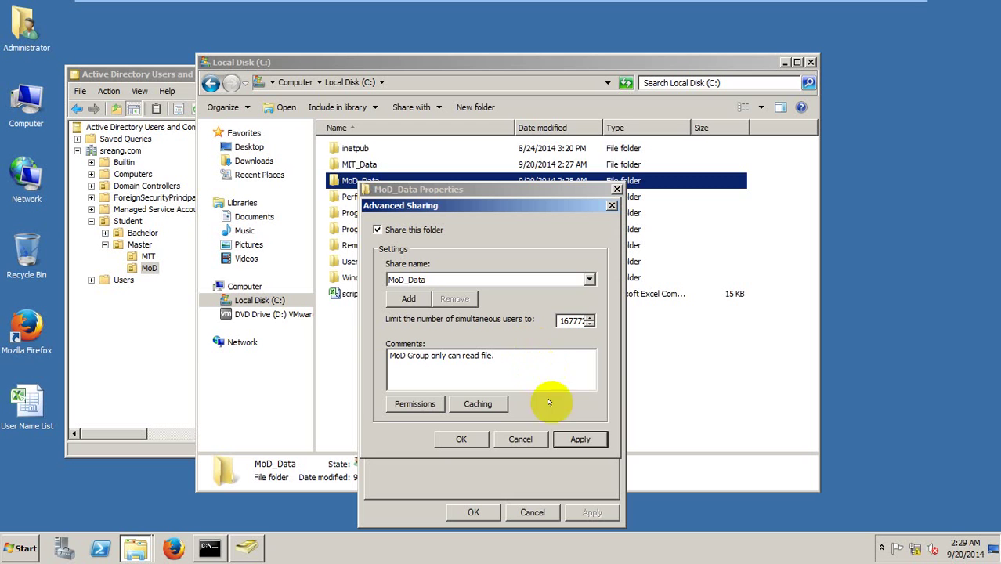
pyautogui.click(460, 438)
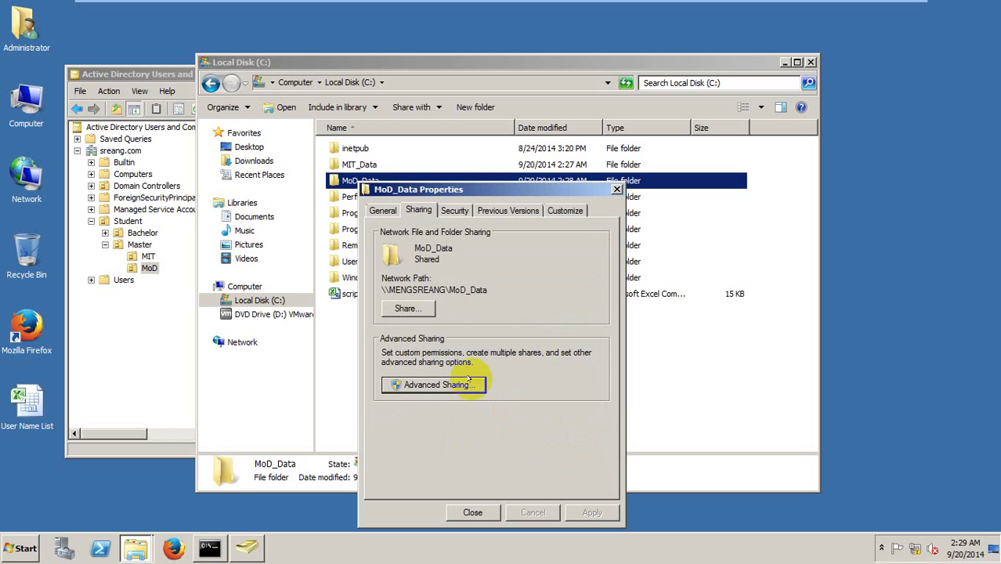
# Start a new permission entry for the LocalSecurity_MoD group in the advanced security settings of MoD_Data.
pyautogui.click(454, 210)
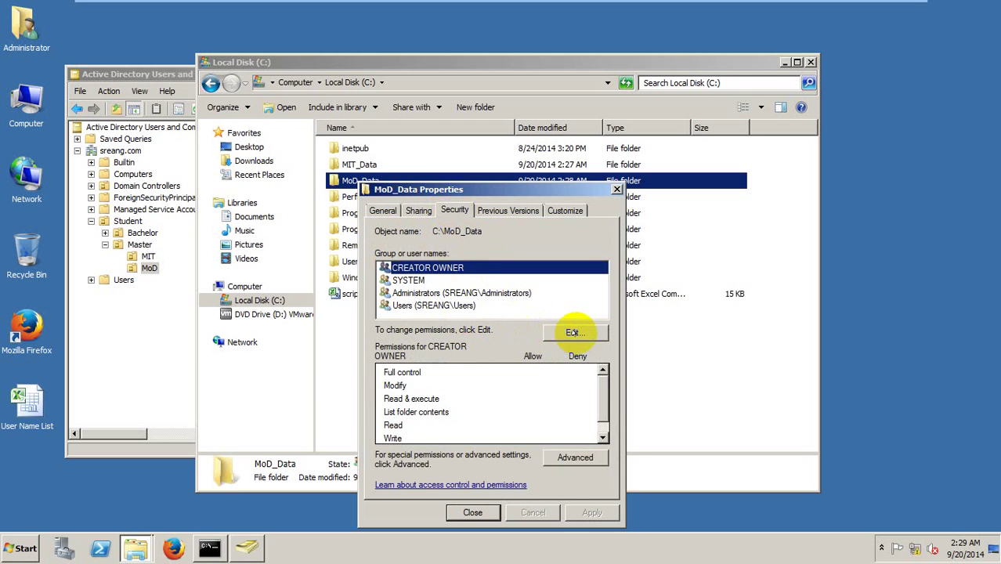
pyautogui.click(561, 462)
pyautogui.click(451, 429)
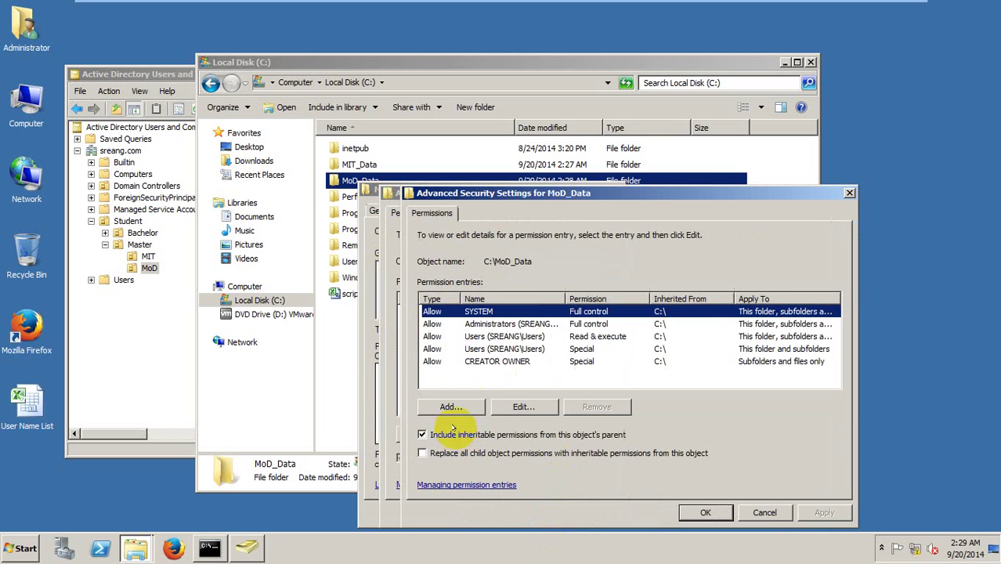
pyautogui.click(449, 406)
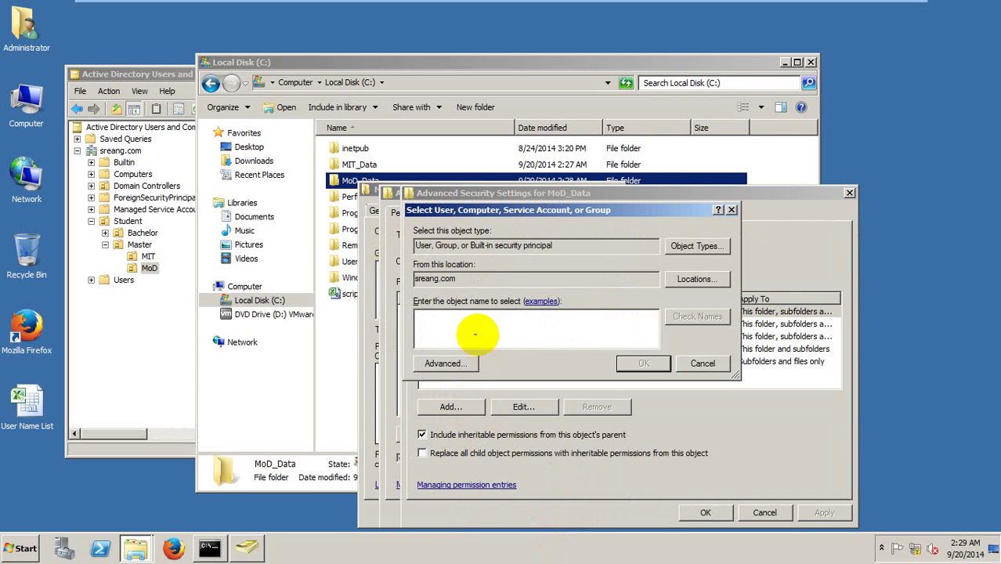
pyautogui.write('local')
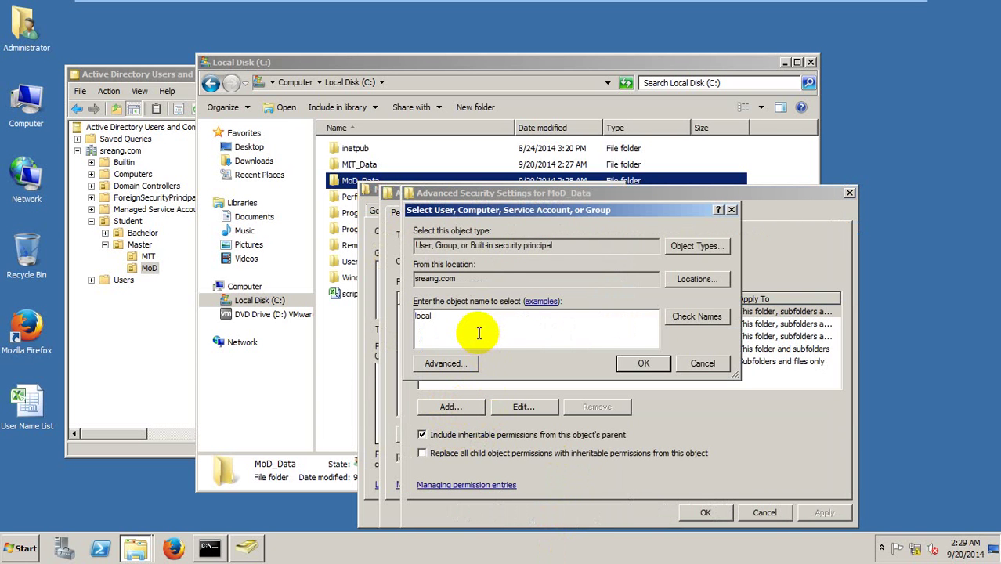
pyautogui.click(697, 320)
pyautogui.click(482, 334)
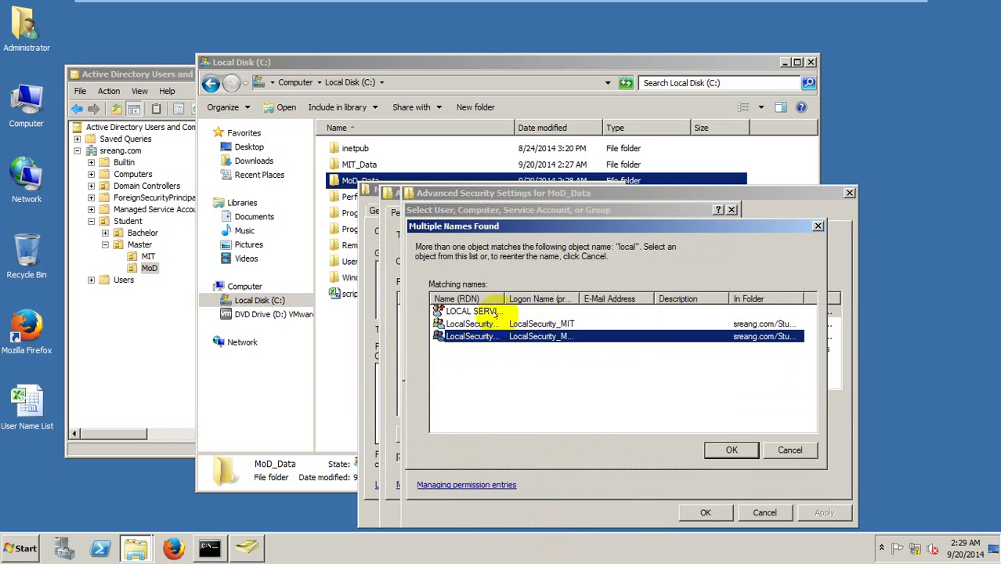
pyautogui.doubleClick(507, 298)
pyautogui.doubleClick(501, 335)
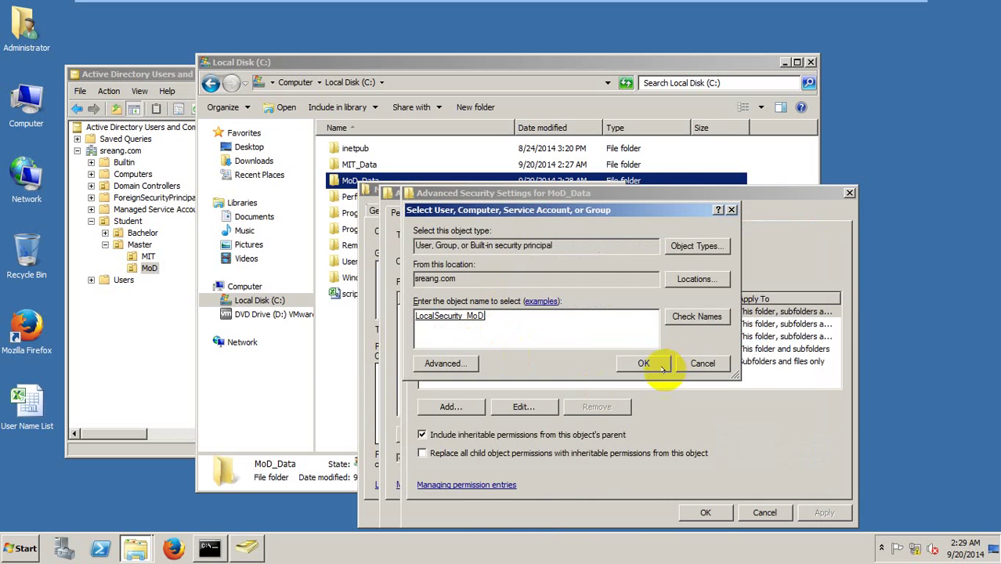
pyautogui.click(648, 363)
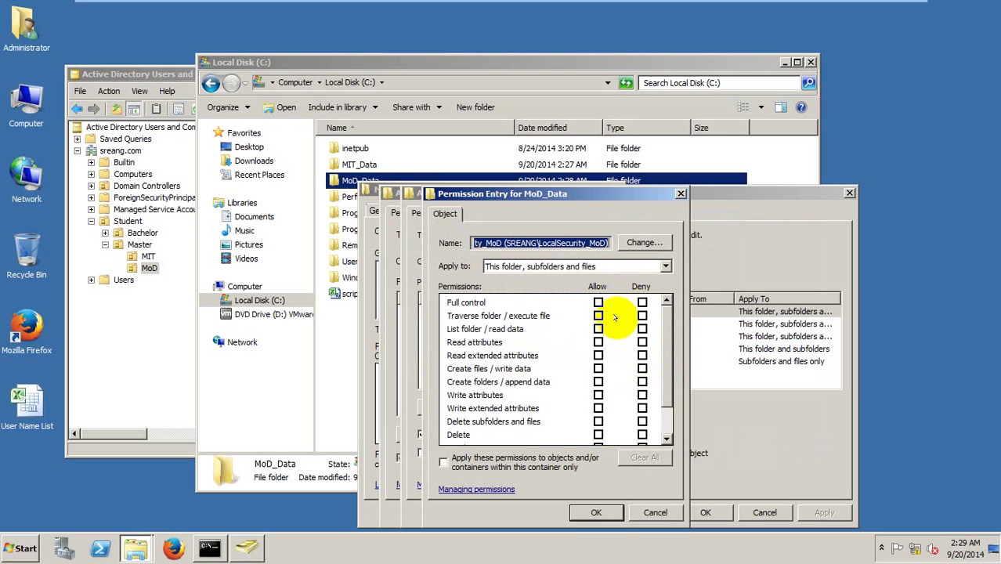
# Deny LocalSecurity_MoD the Create folders / append data, Delete subfolders and files, and Delete permissions, and apply the deny entry.
pyautogui.click(641, 381)
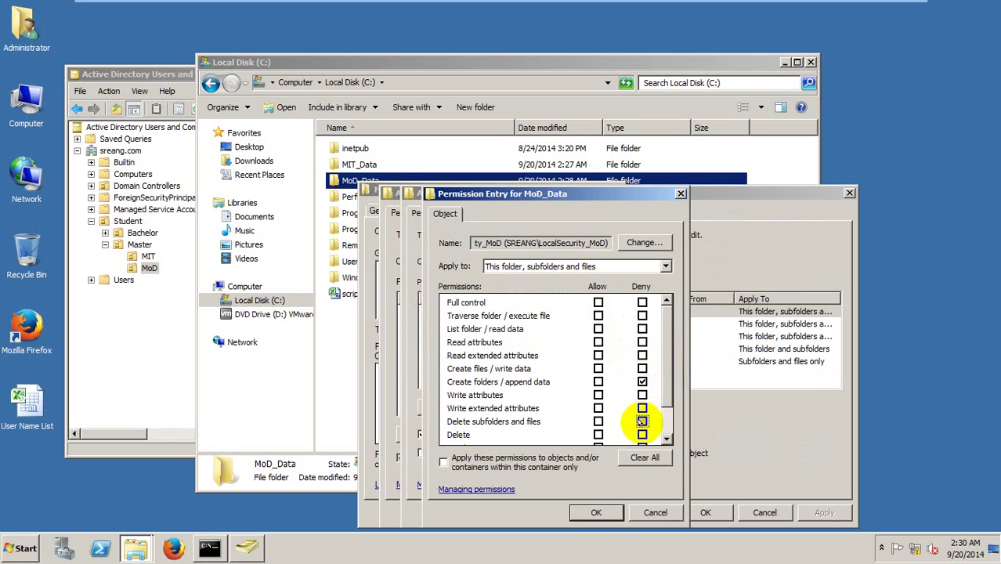
pyautogui.click(641, 435)
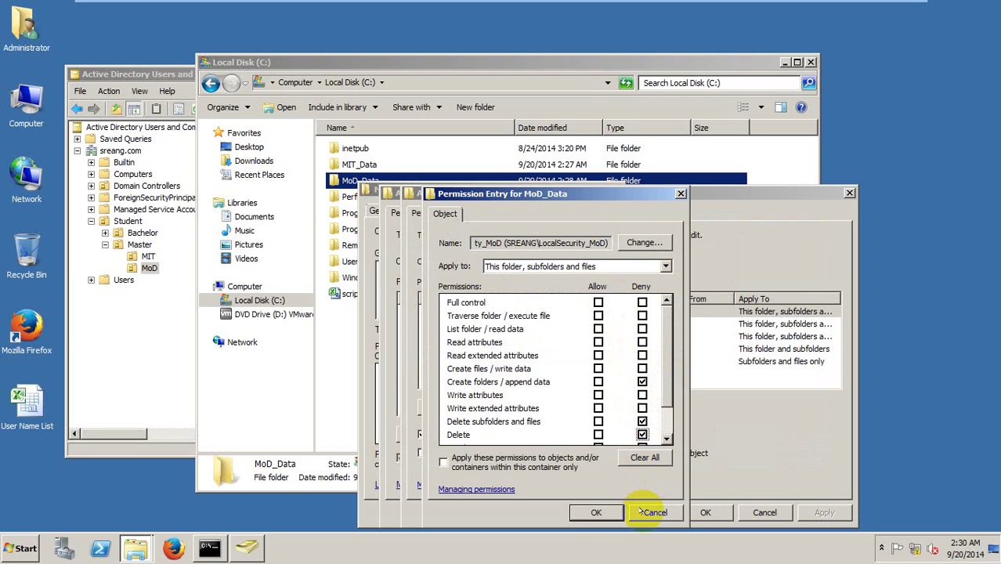
pyautogui.click(598, 512)
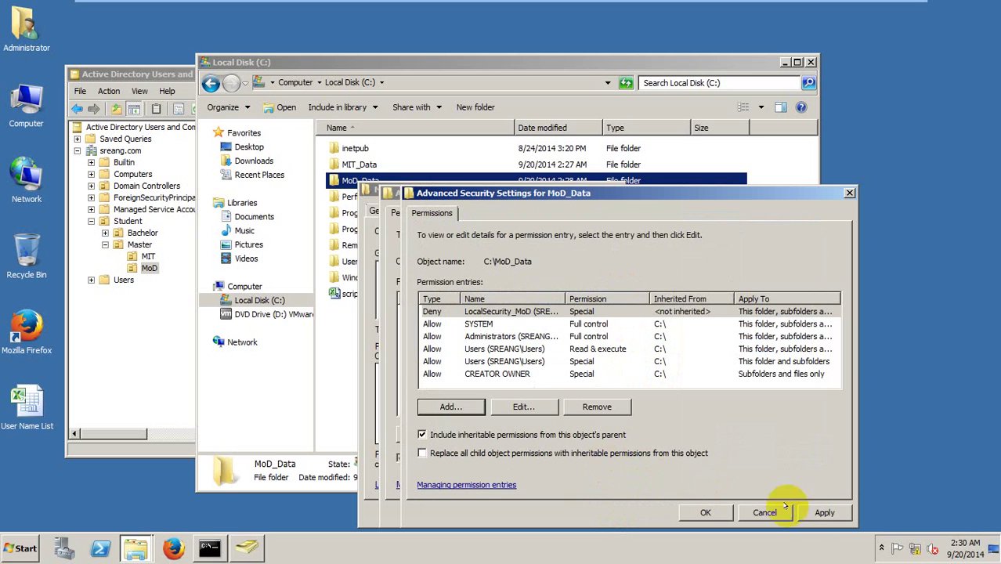
pyautogui.click(824, 512)
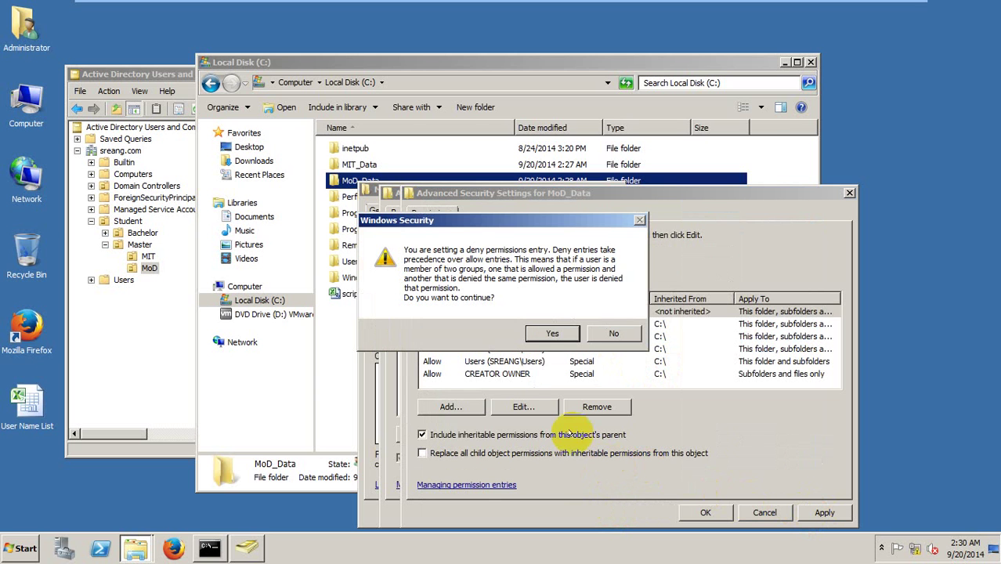
pyautogui.click(553, 333)
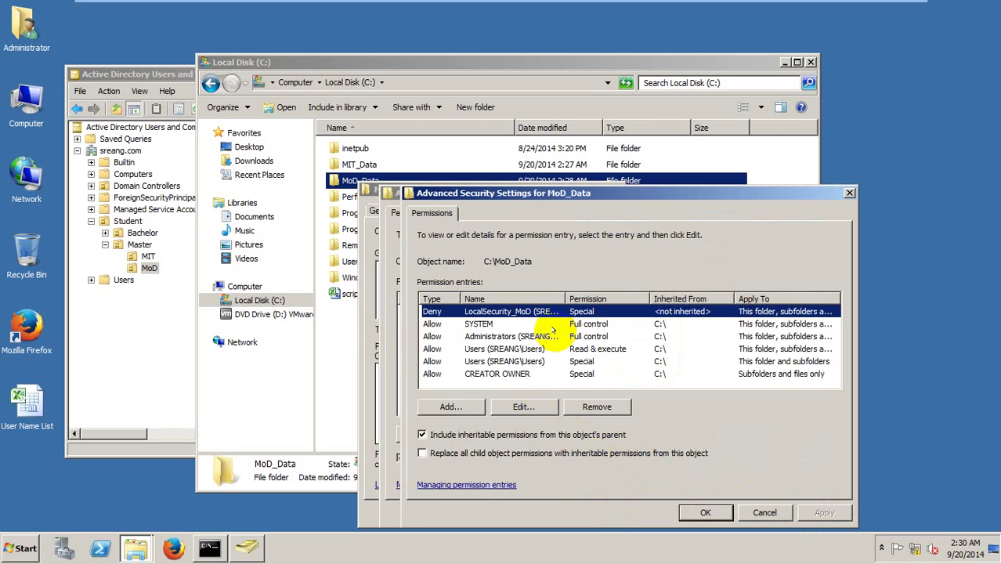
# Add a permission entry denying the LocalSecurity_MIT group Full control of MoD_Data and confirm the permission changes.
pyautogui.click(450, 406)
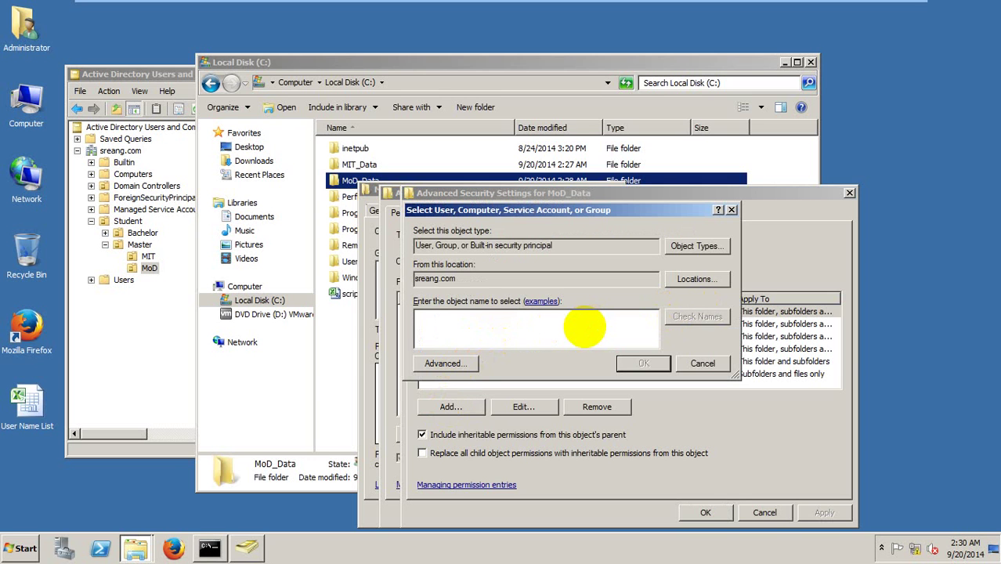
pyautogui.write('local')
pyautogui.click(696, 317)
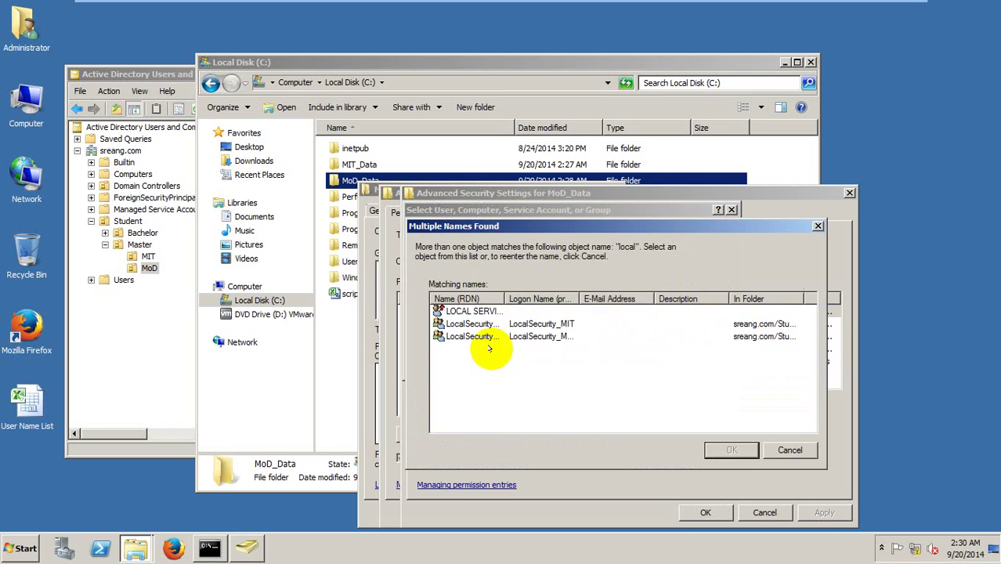
pyautogui.doubleClick(474, 324)
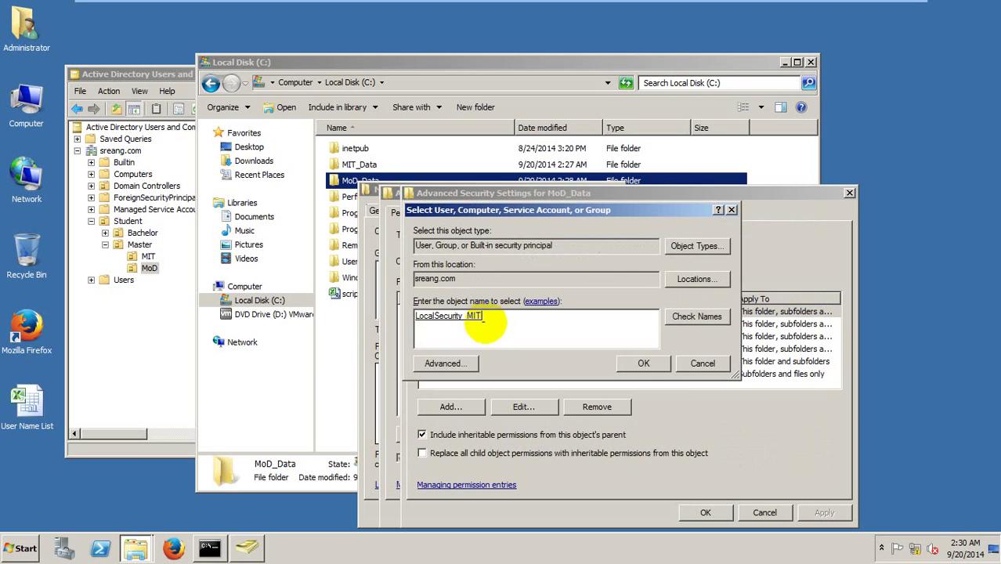
pyautogui.click(640, 363)
pyautogui.click(641, 302)
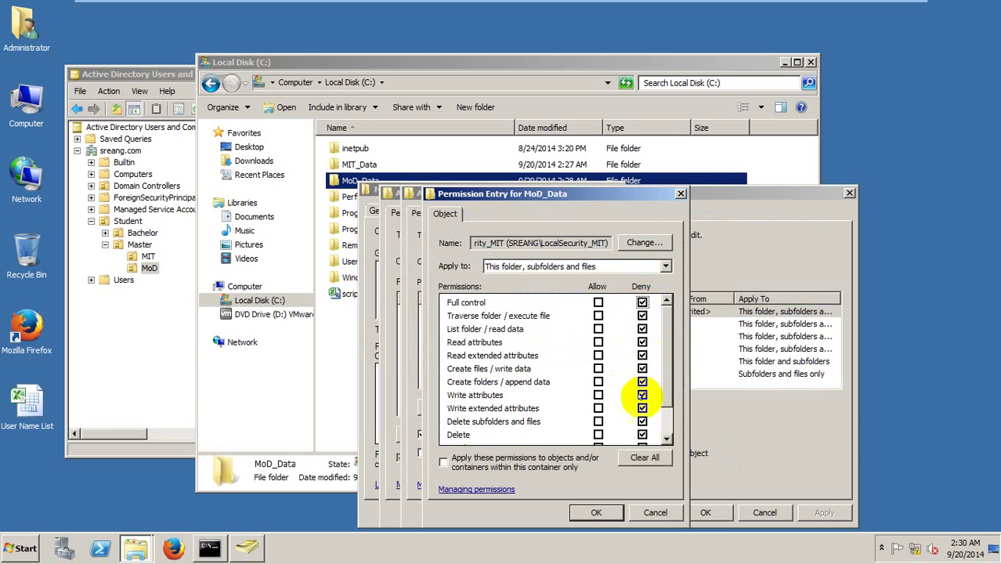
pyautogui.click(597, 512)
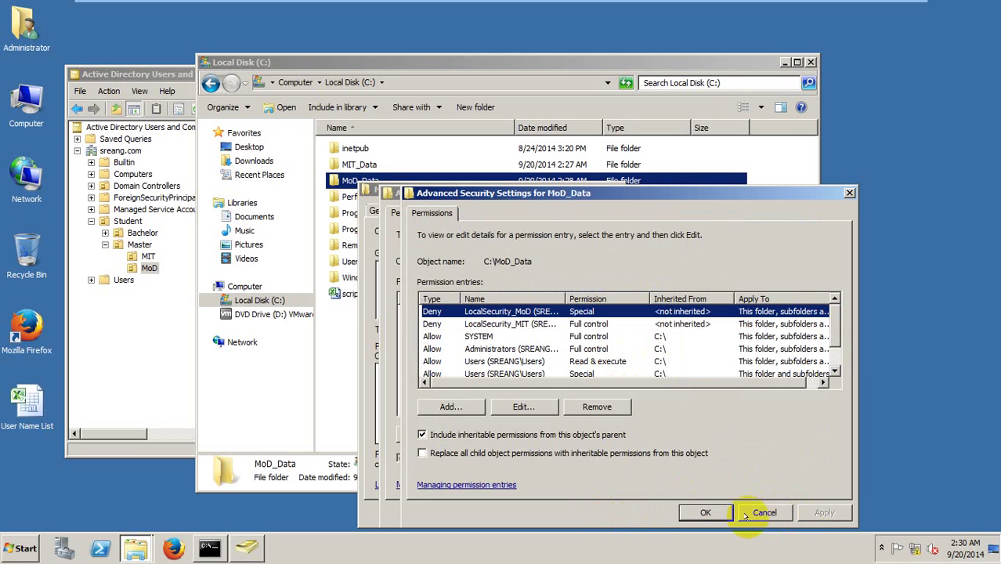
pyautogui.click(693, 514)
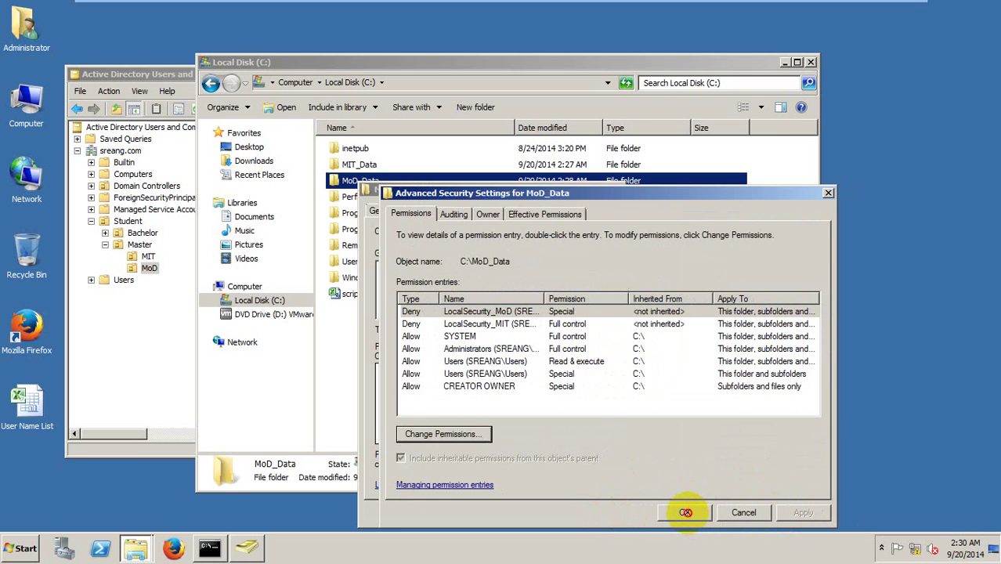